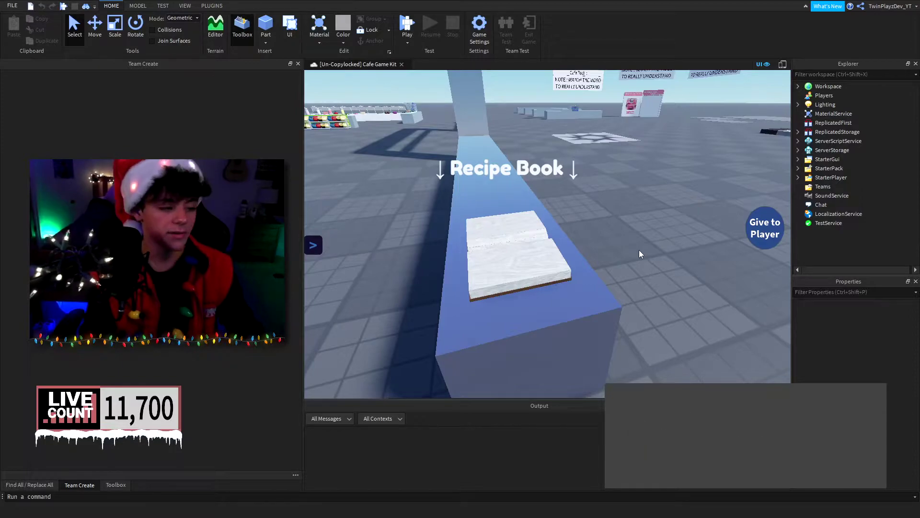
Step: Inspect the cafe boards area, including the worker application board and the Most Staff Points board
right_click(640, 249)
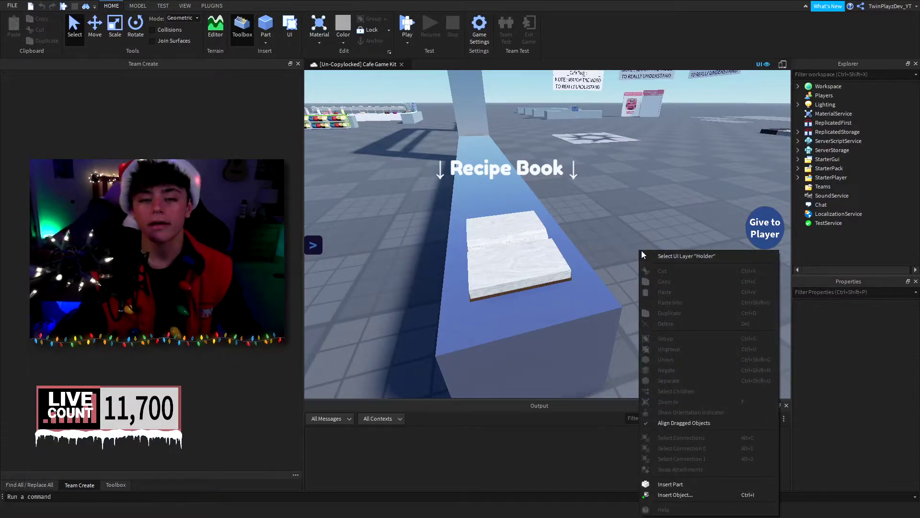
right_click_drag(645, 211, 564, 242)
scroll(640, 216, "down", 6)
scroll(626, 223, "up", 4)
scroll(627, 222, "up", 6)
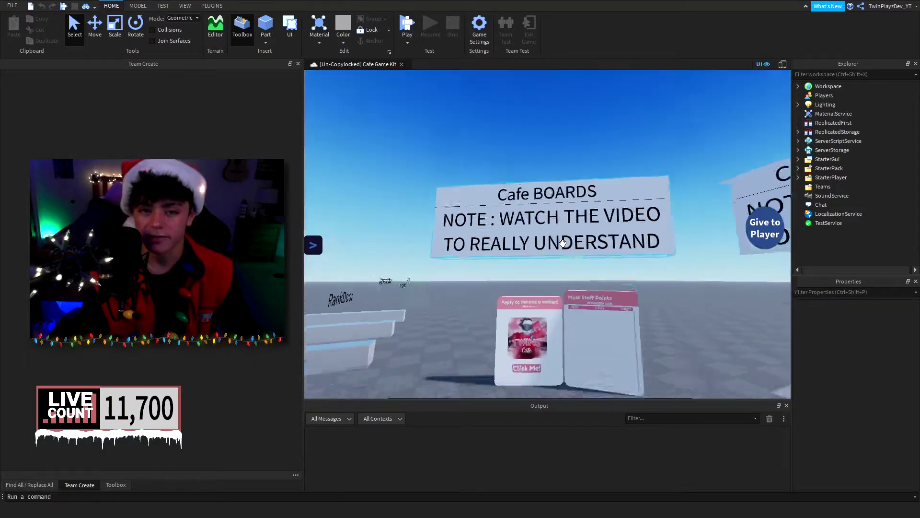
scroll(552, 245, "up", 2)
scroll(484, 284, "down", 2)
scroll(498, 276, "up", 4)
right_click_drag(484, 284, 479, 240)
scroll(479, 240, "down", 4)
scroll(563, 273, "up", 2)
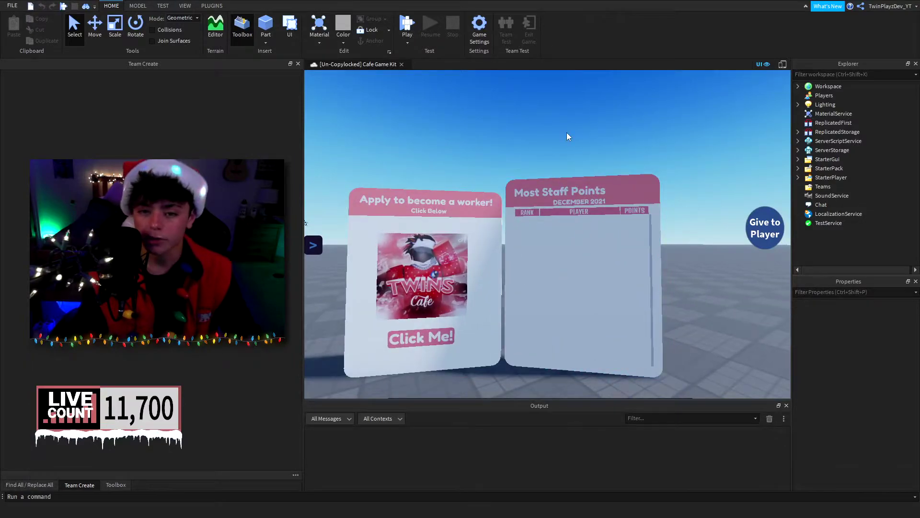
scroll(567, 132, "up", 3)
Step: Examine the Recipe Book model on its counter and the surrounding drinks and food area from several angles
right_click_drag(567, 134, 572, 246)
scroll(568, 134, "down", 4)
scroll(595, 185, "up", 3)
scroll(596, 185, "down", 10)
scroll(588, 186, "down", 6)
scroll(589, 186, "up", 4)
scroll(571, 249, "up", 5)
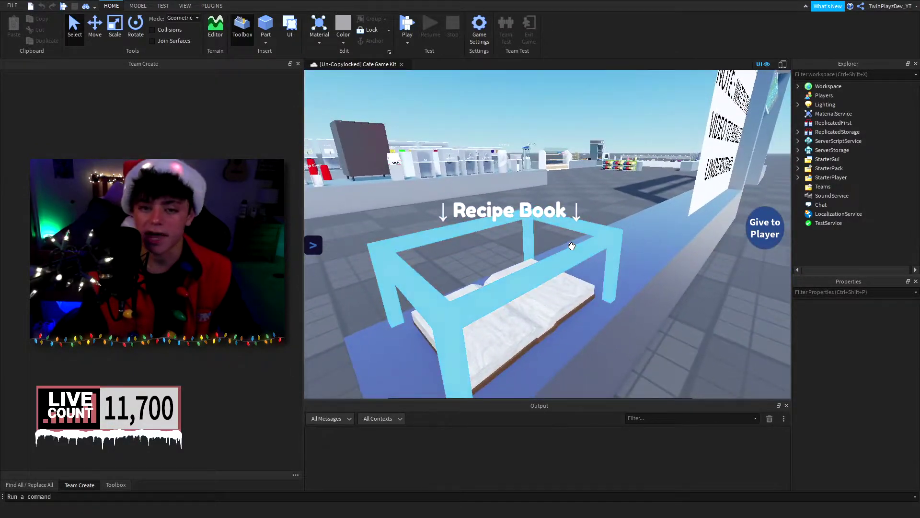
scroll(586, 203, "down", 5)
right_click_drag(585, 203, 585, 215)
scroll(586, 216, "up", 3)
scroll(585, 215, "up", 5)
scroll(585, 215, "down", 5)
scroll(585, 214, "up", 3)
scroll(586, 215, "down", 8)
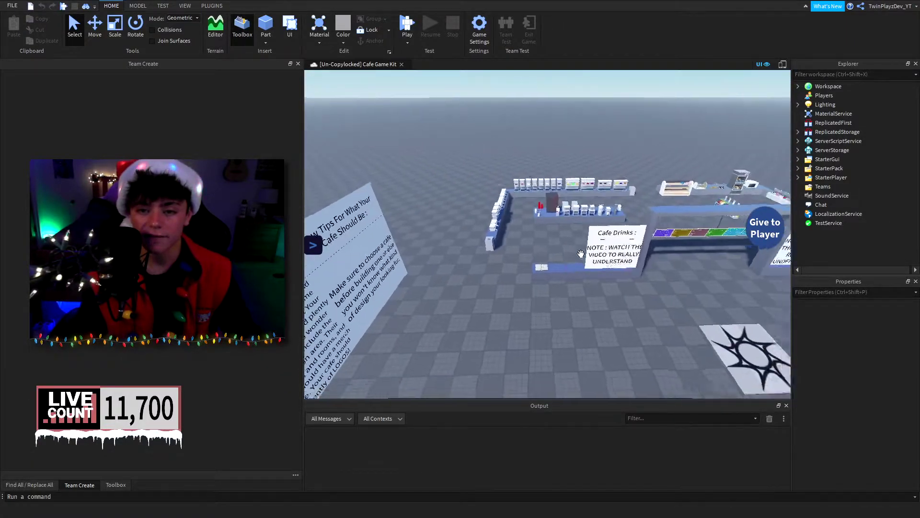
right_click_drag(481, 331, 580, 219)
scroll(579, 219, "up", 6)
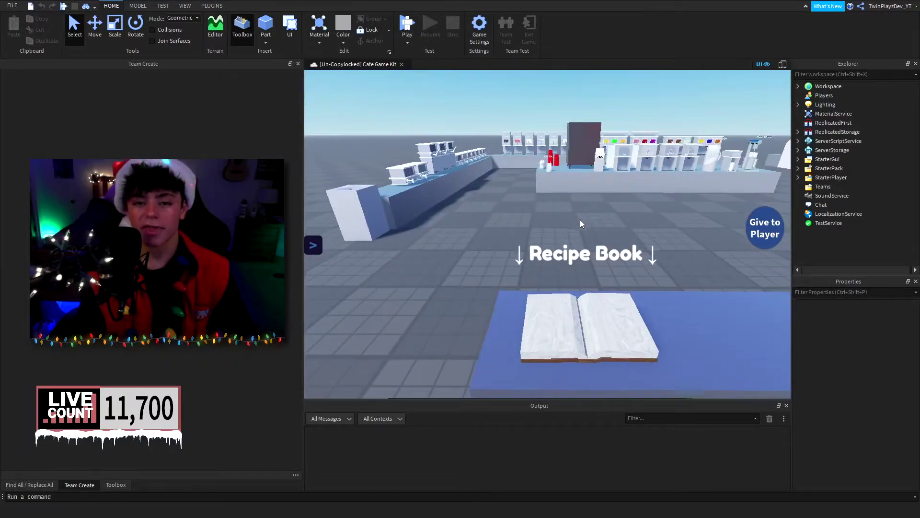
scroll(575, 298, "down", 1)
scroll(575, 299, "down", 5)
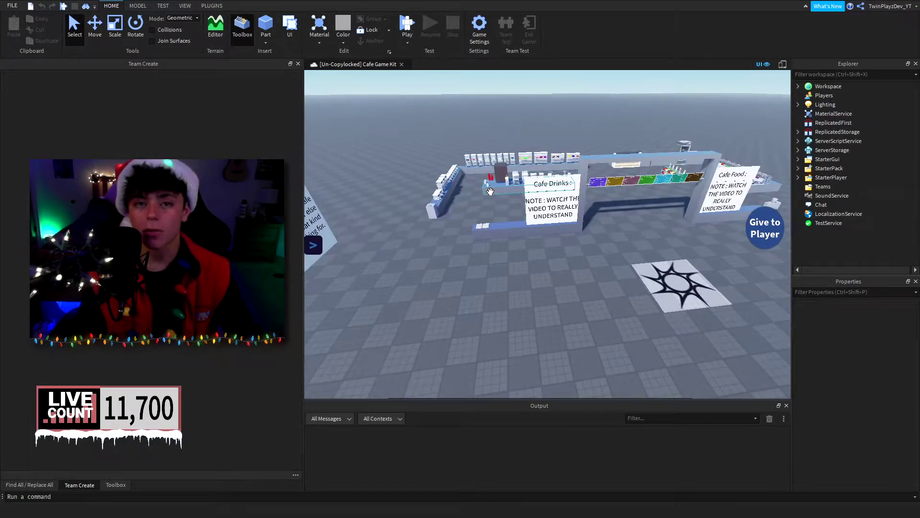
scroll(622, 189, "up", 5)
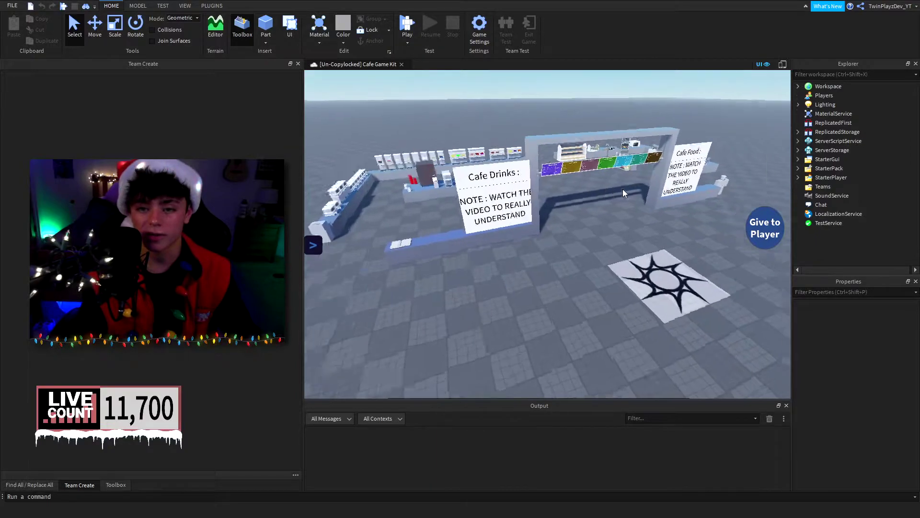
right_click_drag(623, 189, 590, 265)
scroll(589, 265, "up", 5)
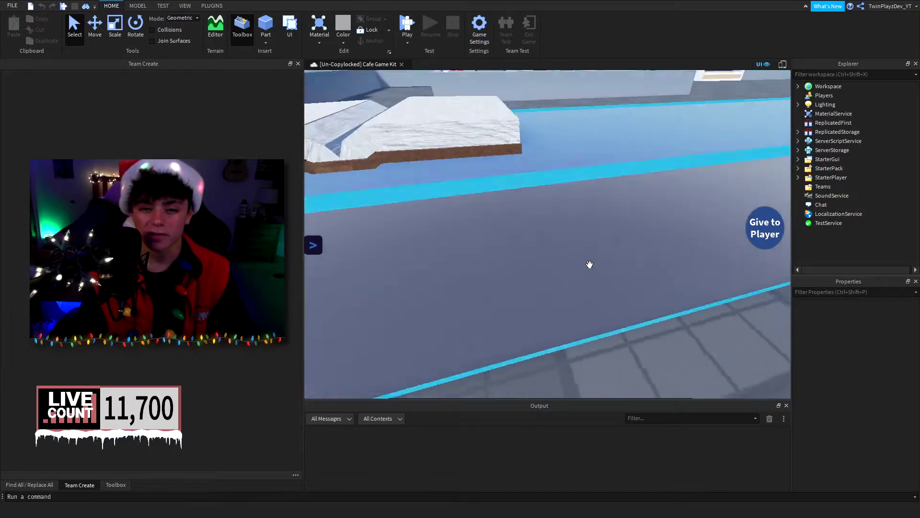
scroll(590, 265, "down", 5)
scroll(504, 233, "up", 5)
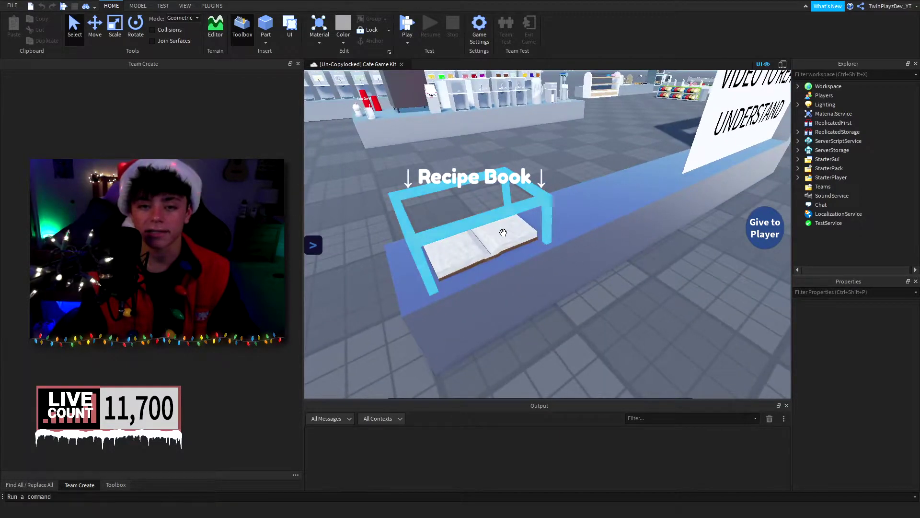
scroll(508, 250, "down", 4)
right_click_drag(508, 249, 508, 250)
scroll(507, 251, "up", 4)
scroll(508, 251, "down", 5)
scroll(508, 250, "up", 5)
right_click_drag(637, 220, 677, 207)
scroll(678, 206, "down", 5)
Step: Start a play test at the current camera location and walk the character up to the Recipe Book
left_click(407, 43)
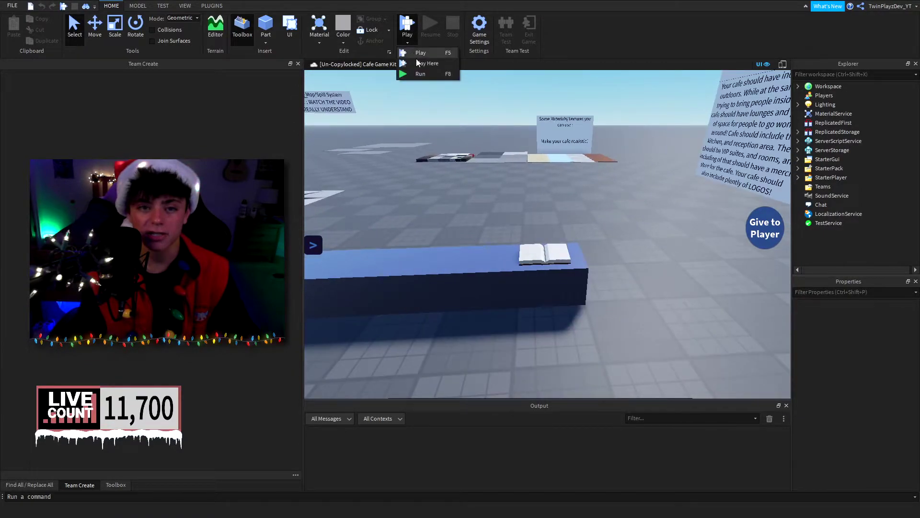
left_click(419, 64)
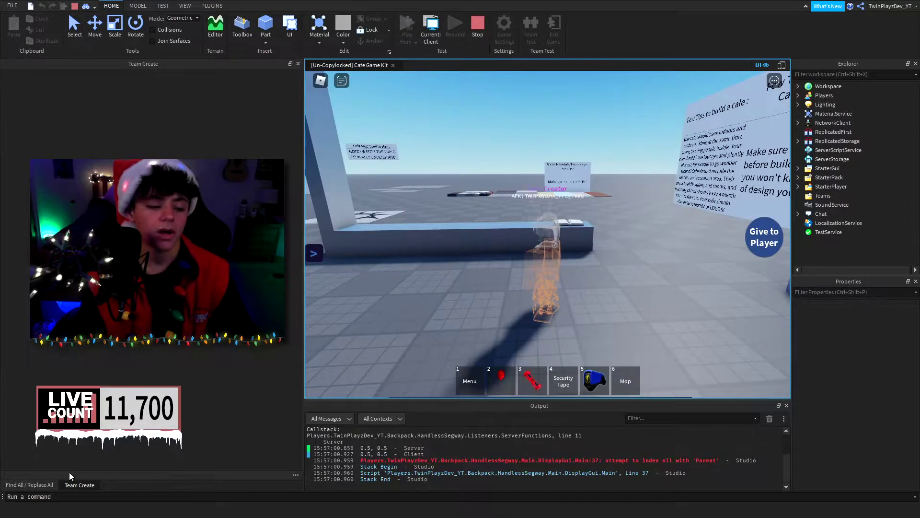
right_click_drag(606, 299, 684, 306)
key("space")
key("w")
key("w")
right_click_drag(522, 267, 465, 321)
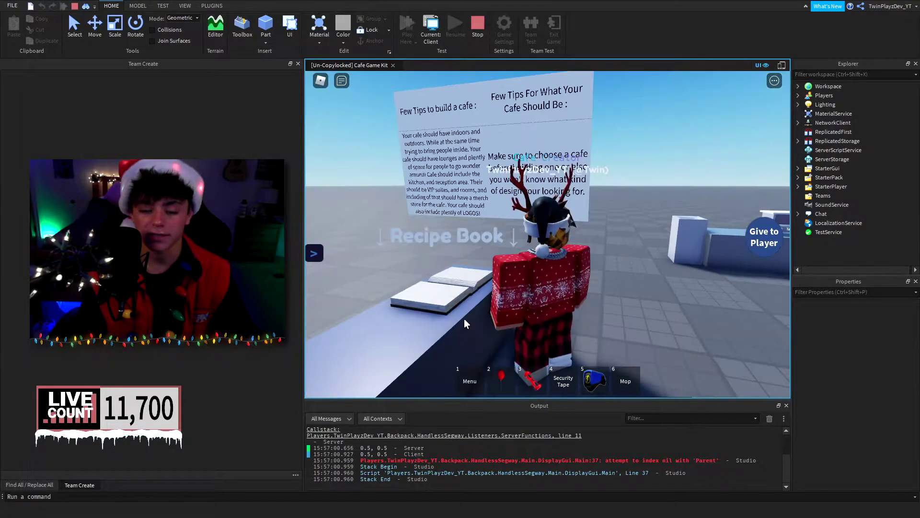
Step: Clear the output log, position the character beside the counter and open the Recipe Book
left_click(769, 418)
key("a")
right_click_drag(472, 276, 472, 275)
key("w")
right_click_drag(630, 262, 629, 263)
scroll(629, 263, "up", 2)
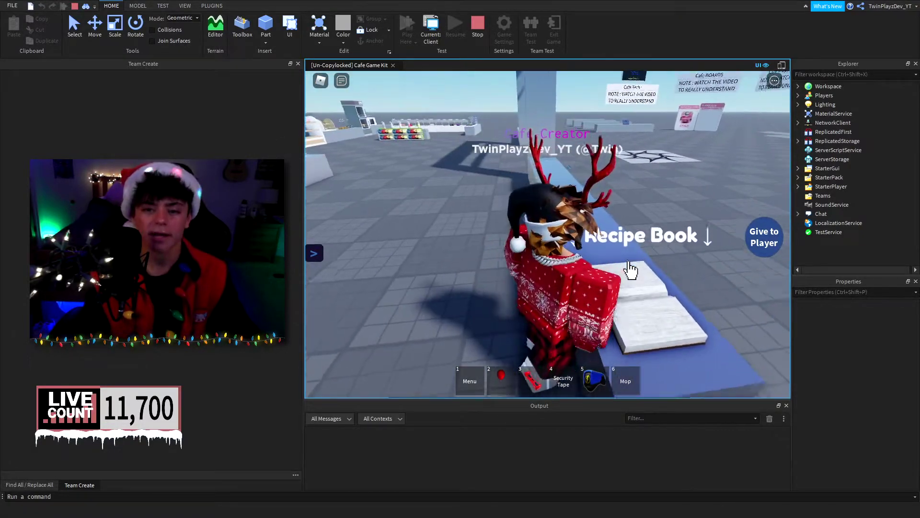
key("s")
key("w")
key("s")
key("w")
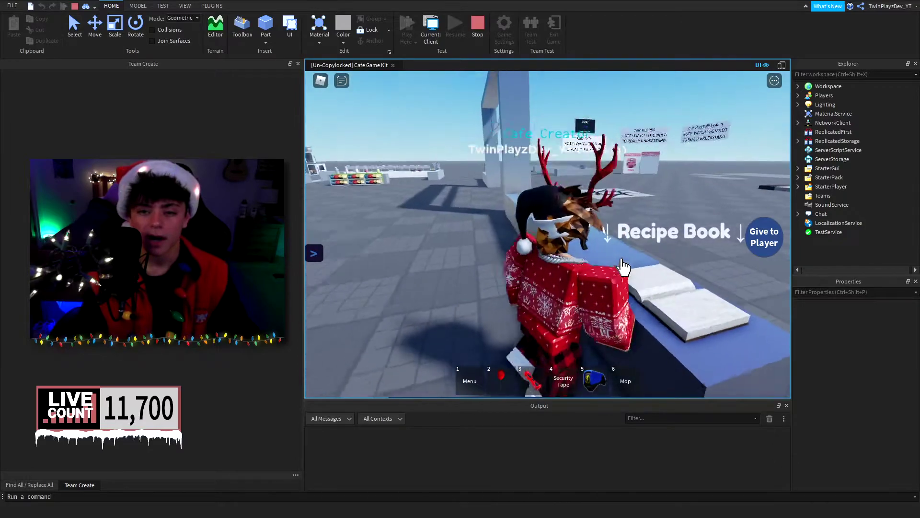
left_click(644, 285)
Step: Walk the character to the drinks counter while keeping the Recipe Book open
right_click_drag(599, 183, 592, 206)
key("w")
scroll(599, 183, "down", 3)
key("s")
key("w")
key("w")
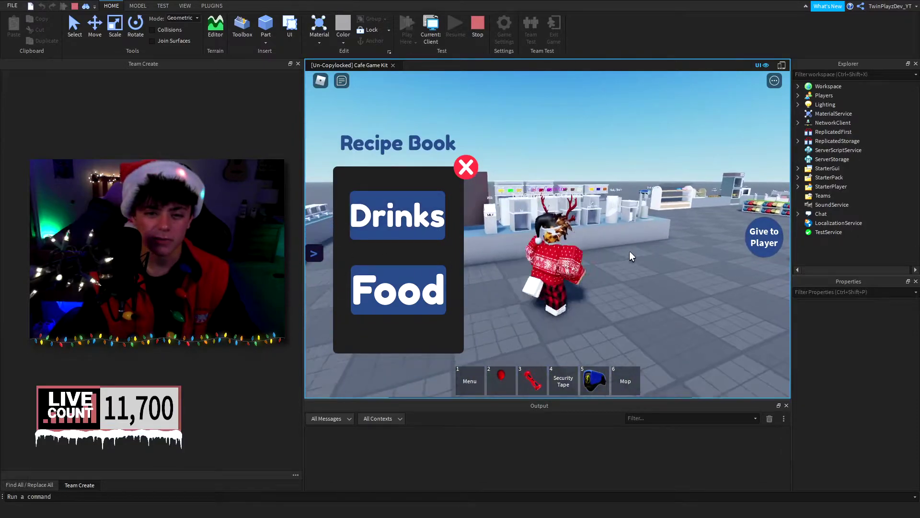
right_click_drag(629, 252, 630, 252)
key("space")
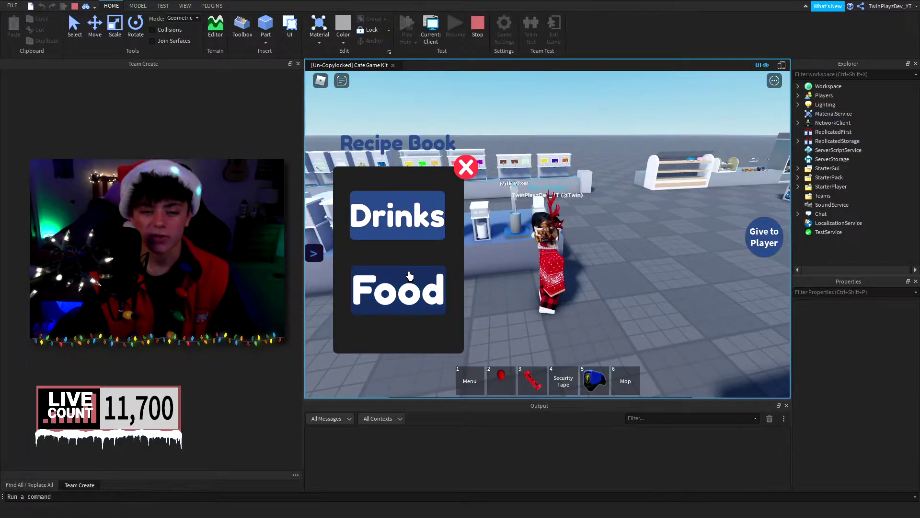
Step: Show the Food recipes in the Recipe Book and walk over to the food preparation counters
left_click(409, 272)
right_click_drag(511, 273, 511, 272)
key("w")
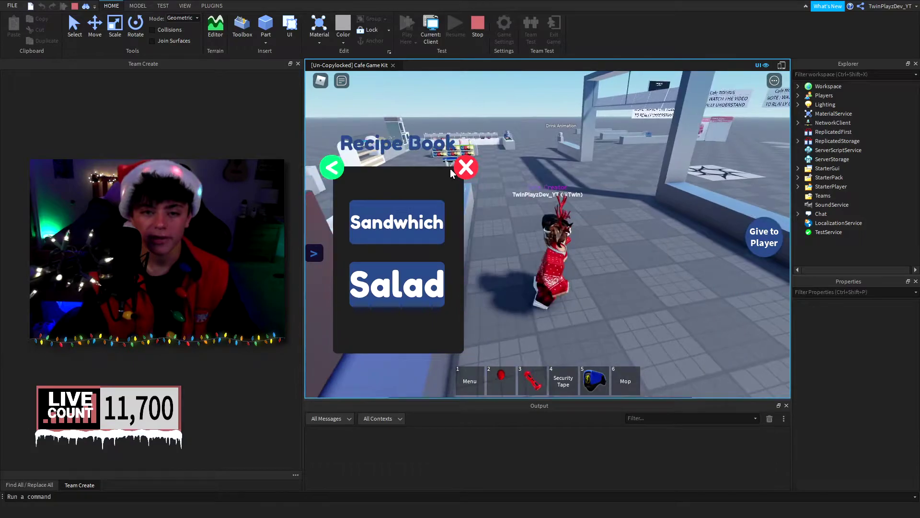
key("w")
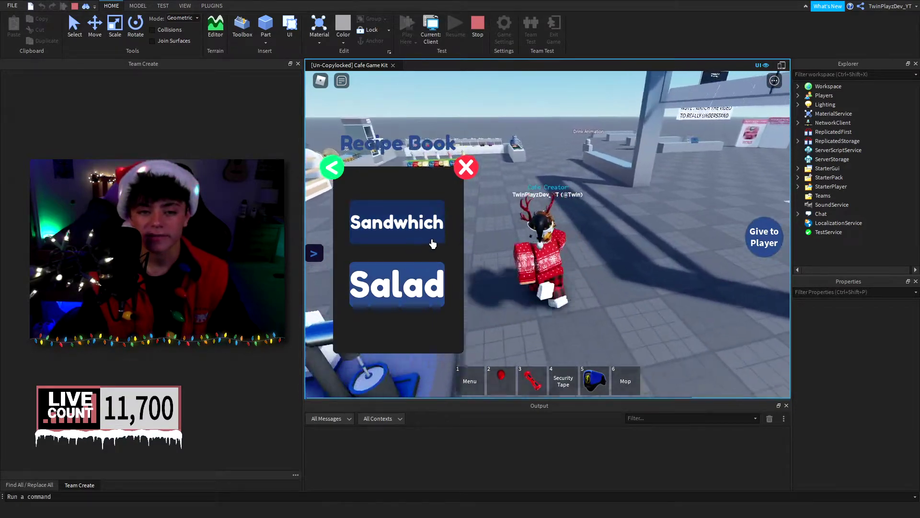
right_click_drag(695, 158, 694, 158)
key("w")
key("d")
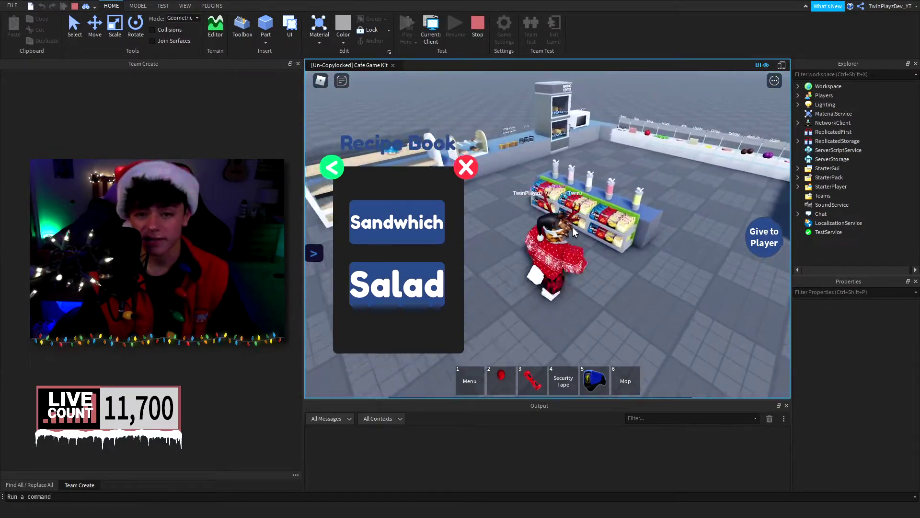
key("space")
key("d")
key("w")
right_click_drag(571, 204, 571, 204)
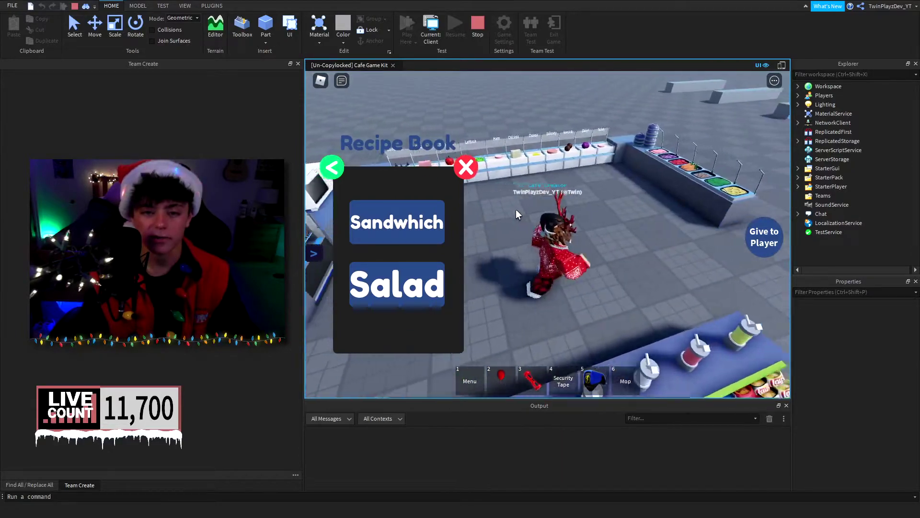
Step: View the Sandwhich recipe page, look at a Food recipe page again and return to the main categories
left_click(396, 237)
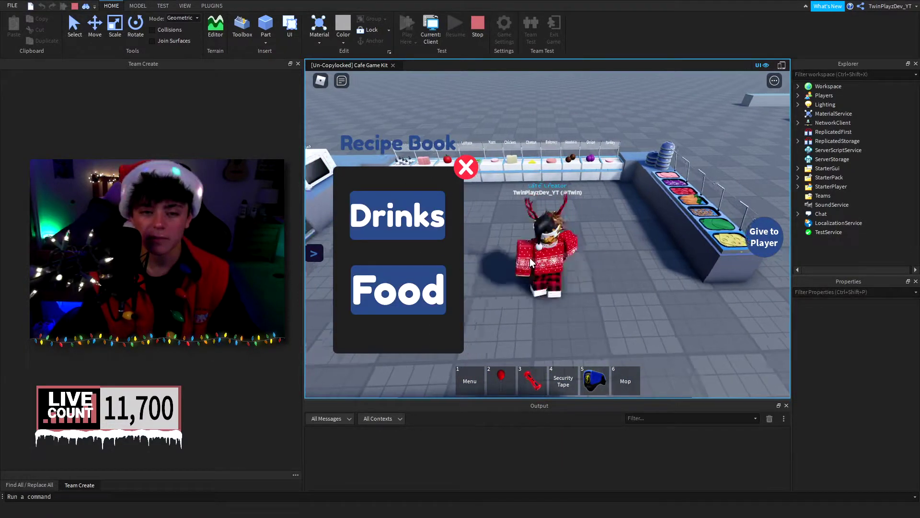
key("s")
left_click(426, 292)
key("w")
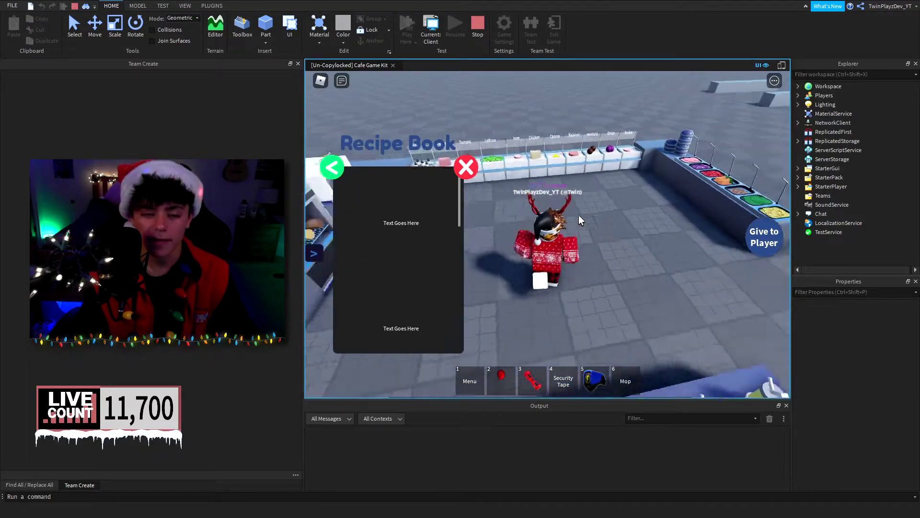
right_click_drag(579, 215, 579, 215)
left_click(336, 171)
key("s")
key("space")
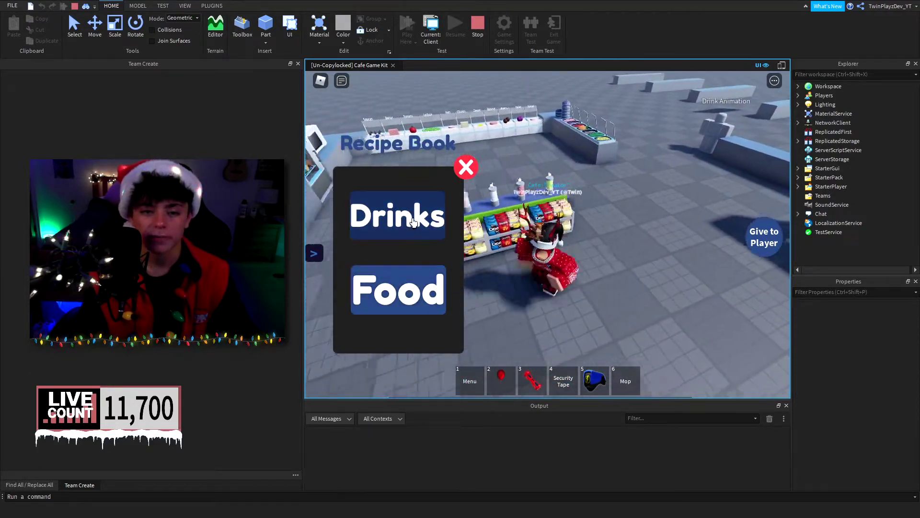
Step: Show the Drinks categories in the Recipe Book and walk around the drink machines
left_click(440, 235)
key("w")
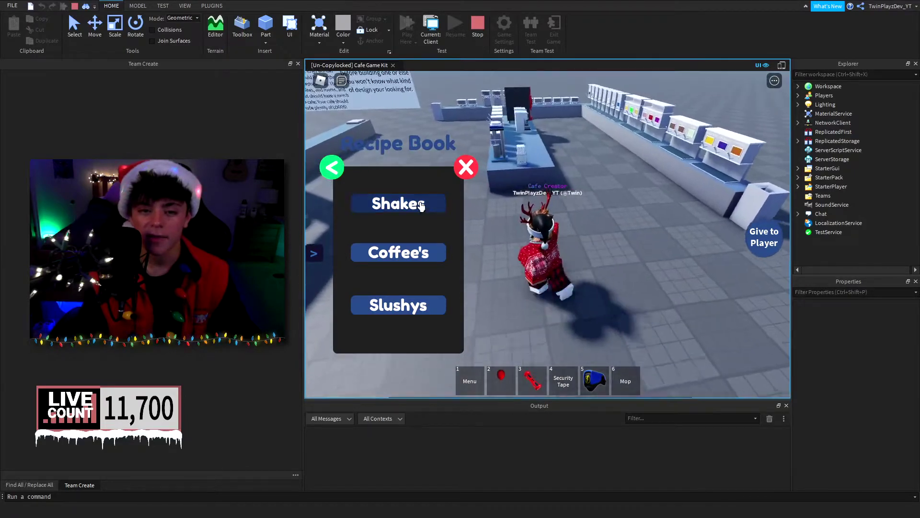
key("d")
key("a")
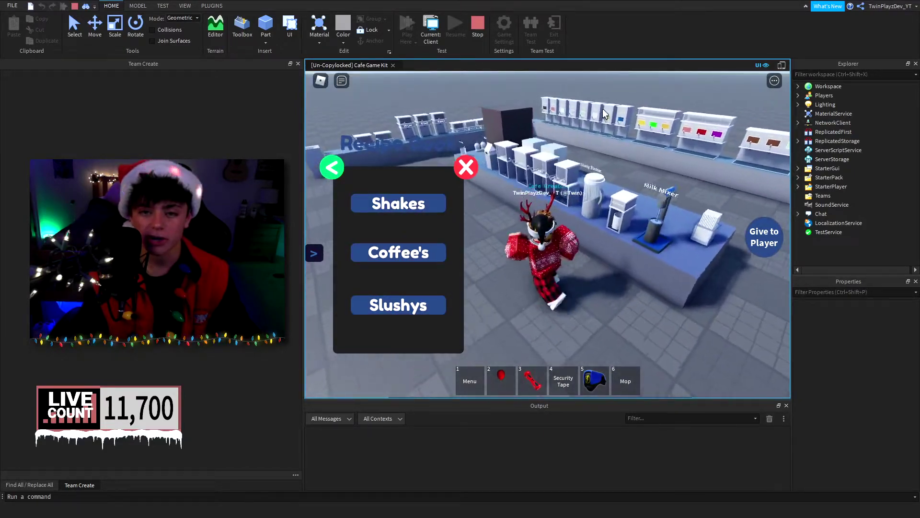
key("s")
key("w")
key("a")
key("a")
key("s")
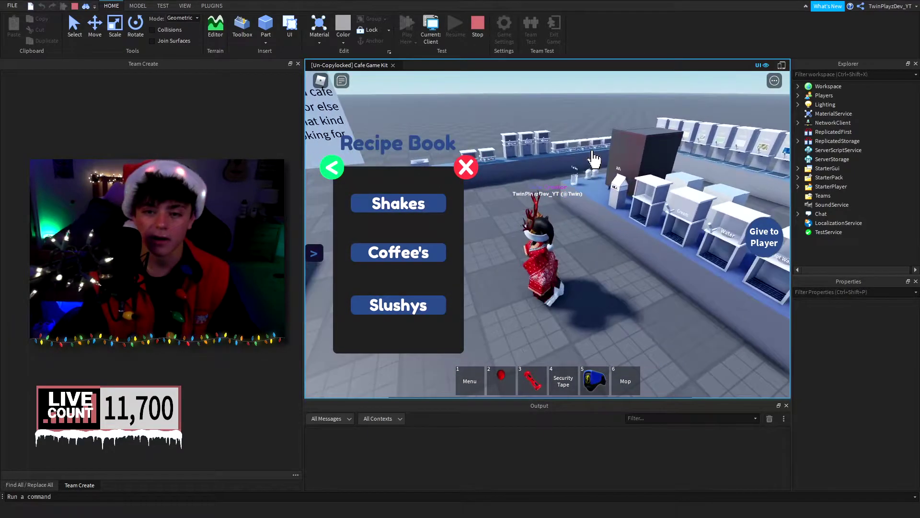
key("d")
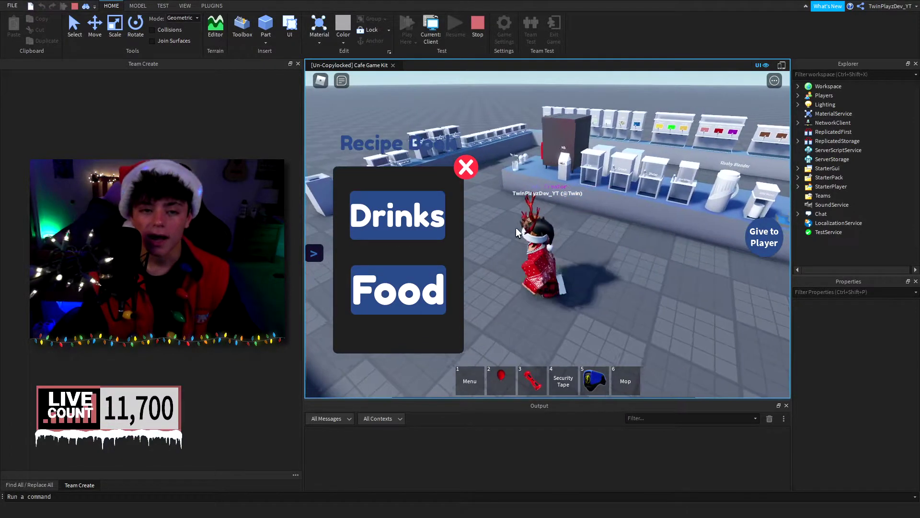
Step: Close the Recipe Book and walk the character through the cafe area away from the drinks counter
left_click(466, 167)
key("a")
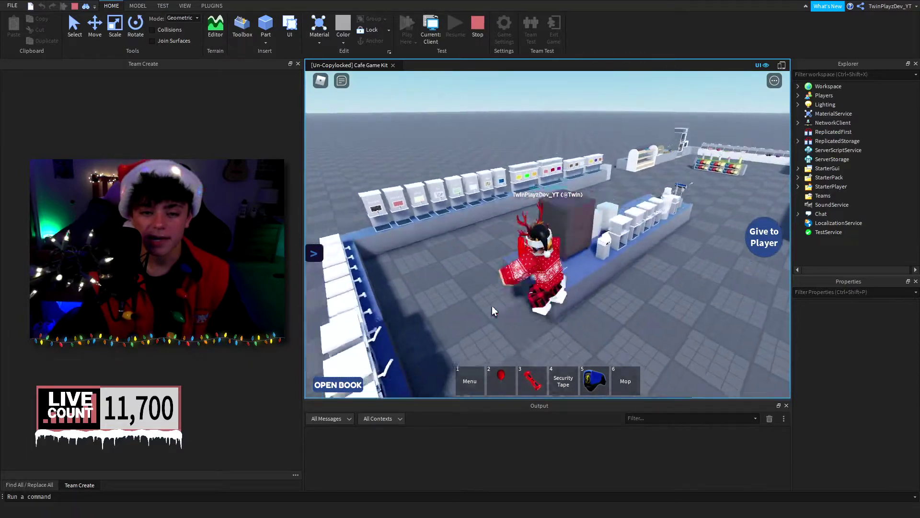
key("space")
key("space")
right_click_drag(572, 257, 573, 257)
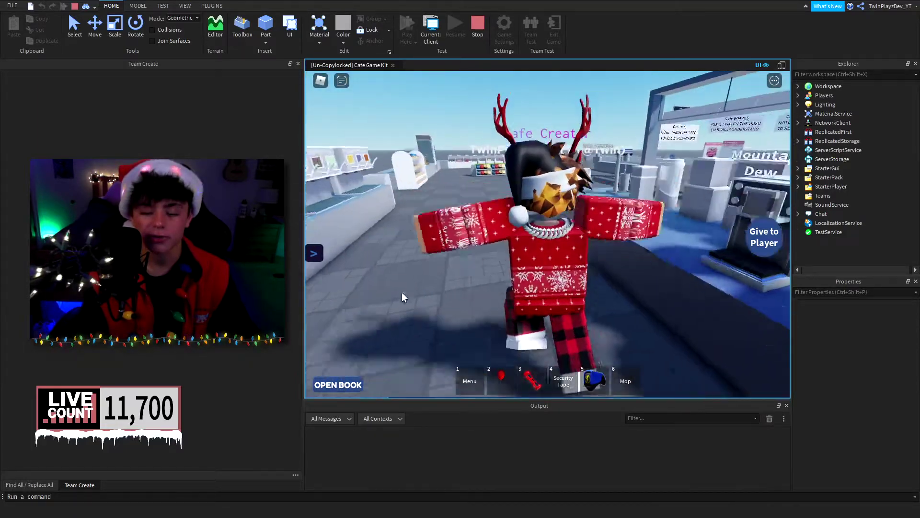
right_click_drag(402, 292, 402, 292)
key("space")
key("w")
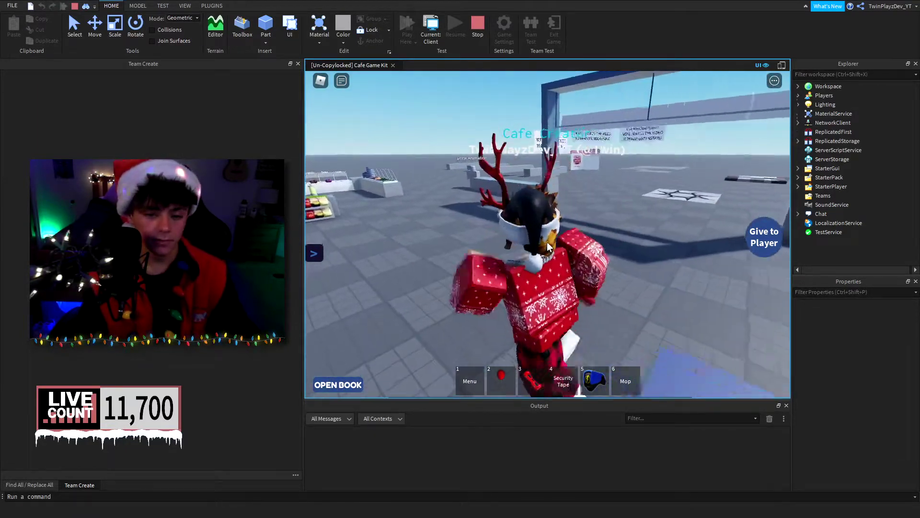
right_click_drag(356, 353, 357, 352)
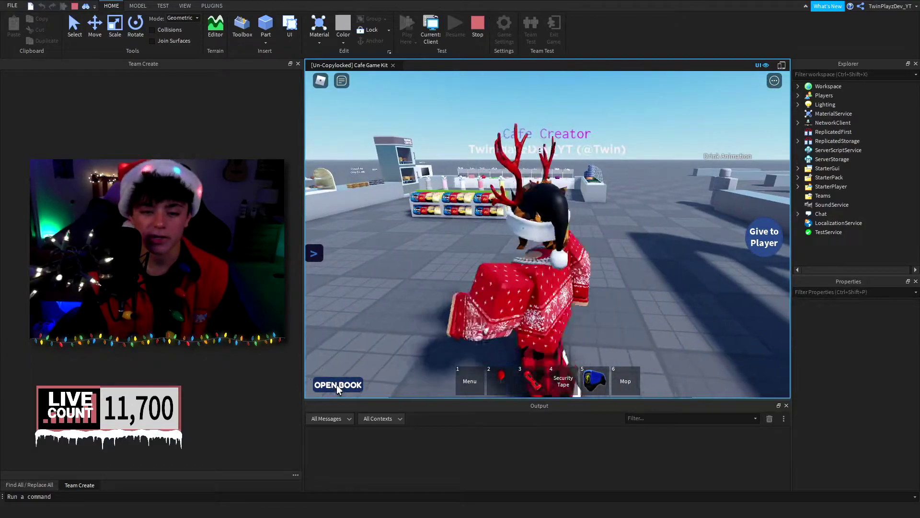
Step: Test the Open Book control by reopening and closing the Recipe Book three times while moving around
left_click(338, 384)
left_click(472, 170)
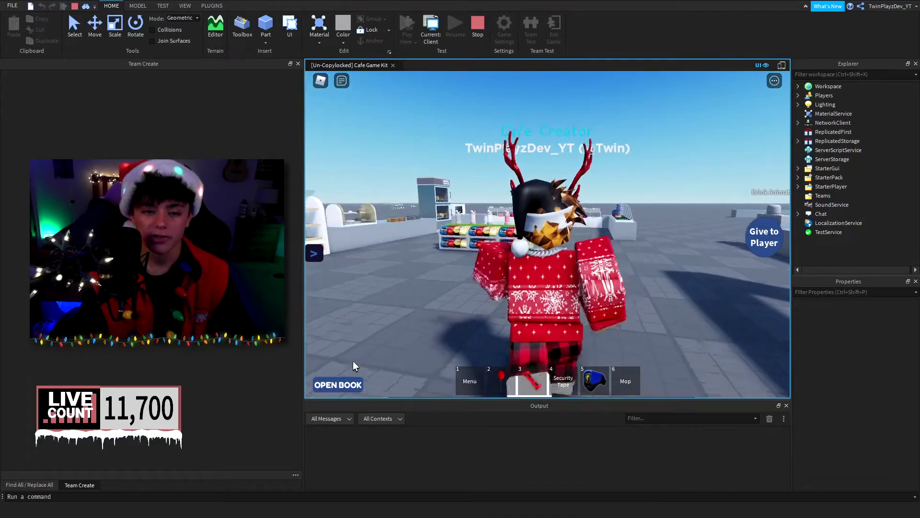
left_click(345, 383)
left_click(470, 169)
right_click_drag(509, 191, 509, 191)
key("w")
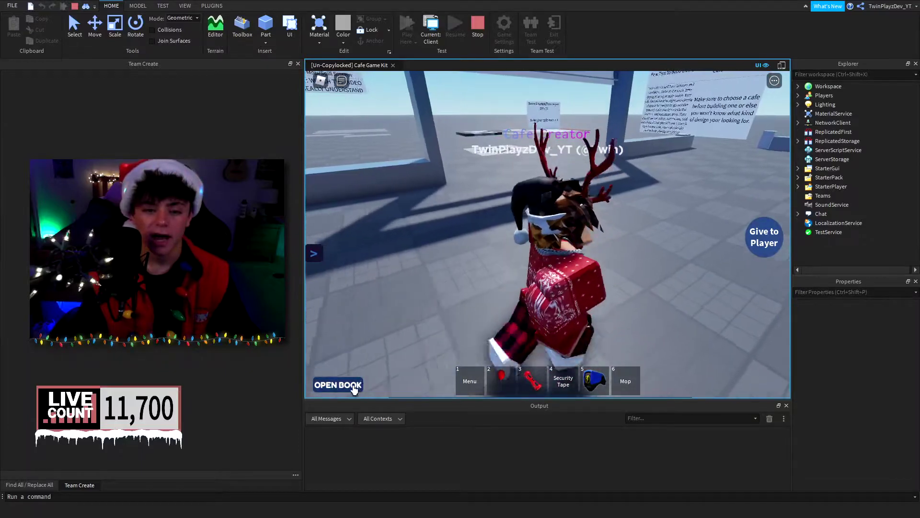
left_click(337, 385)
left_click(465, 167)
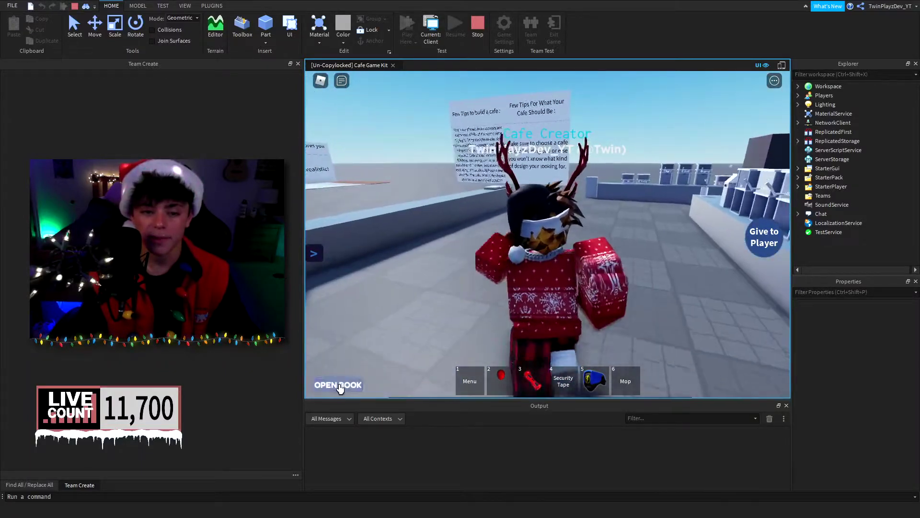
Step: Open and close the Recipe Book two more times in the play test, and end the test session
left_click(337, 384)
left_click(466, 167)
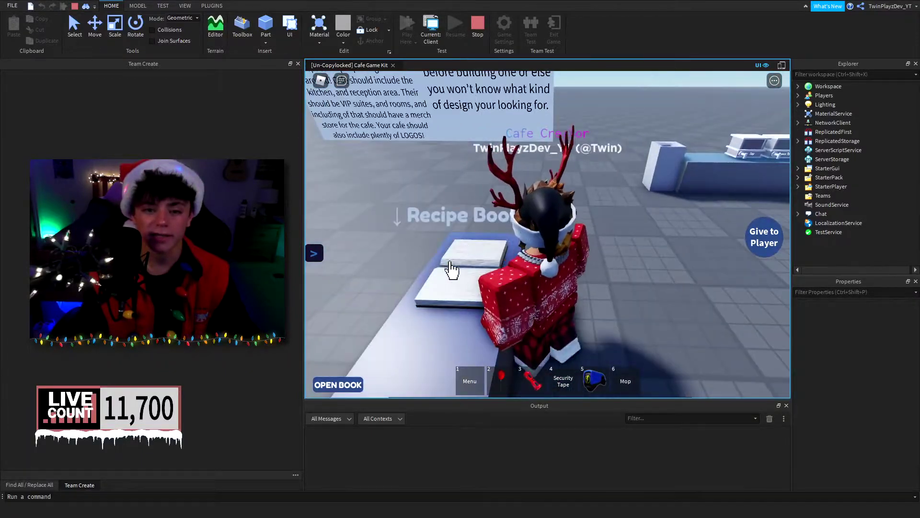
left_click(337, 384)
left_click(465, 167)
key("s")
right_click_drag(548, 205, 566, 206)
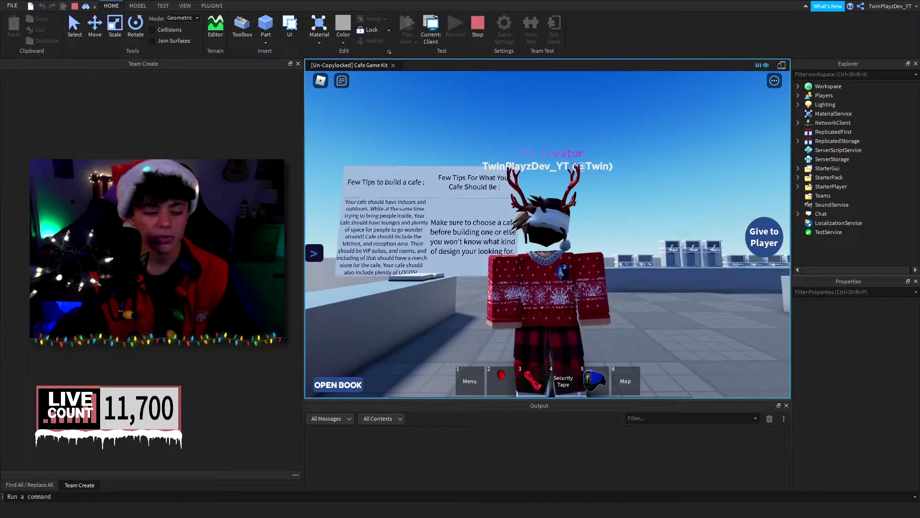
key("shift+F5")
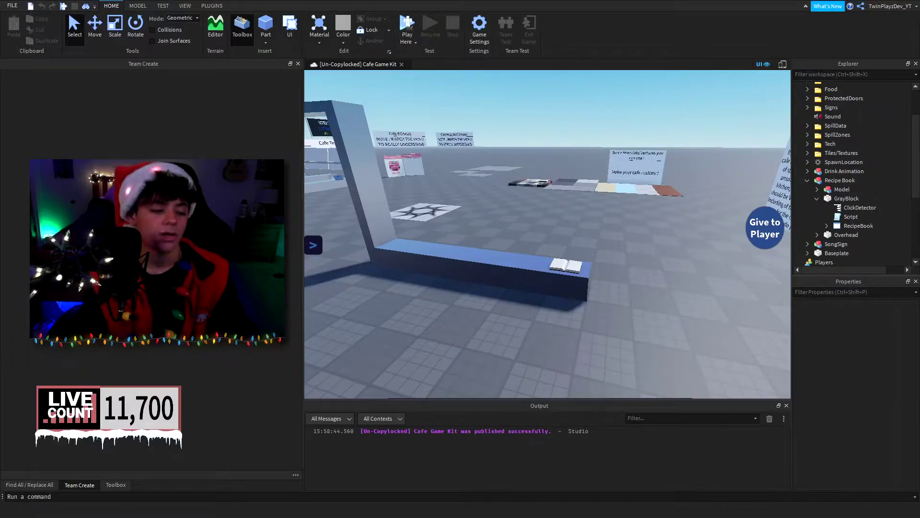
Step: Look over the cafe kit's boards, tech and spill system displays and return to the Recipe Book on the counter
right_click_drag(629, 238, 637, 237)
key("w")
key("a")
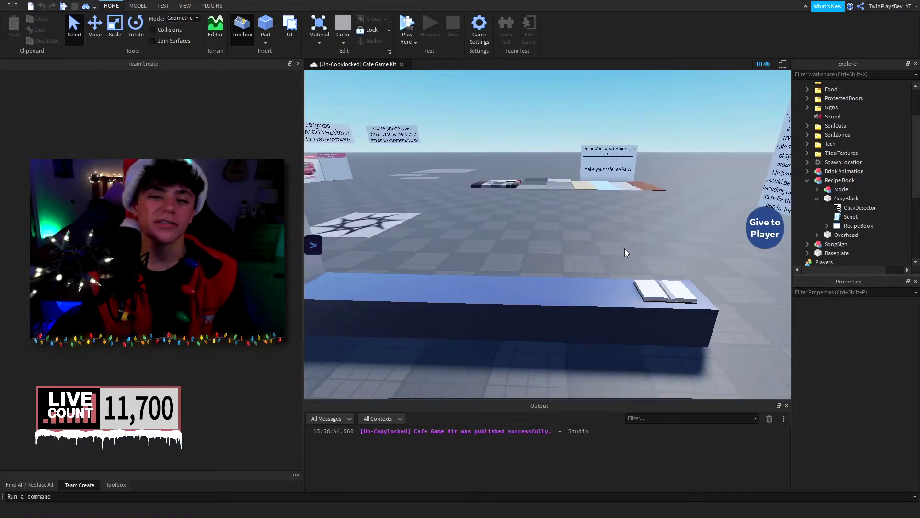
key("d")
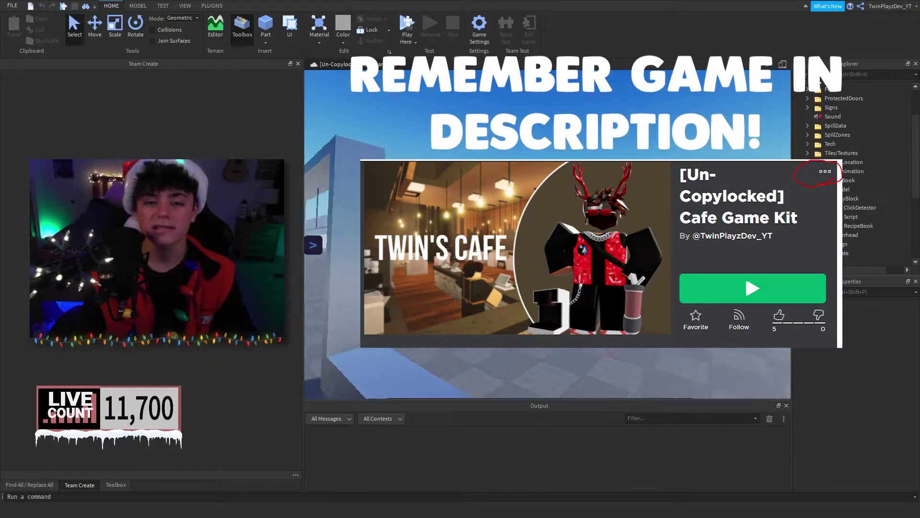
key("w")
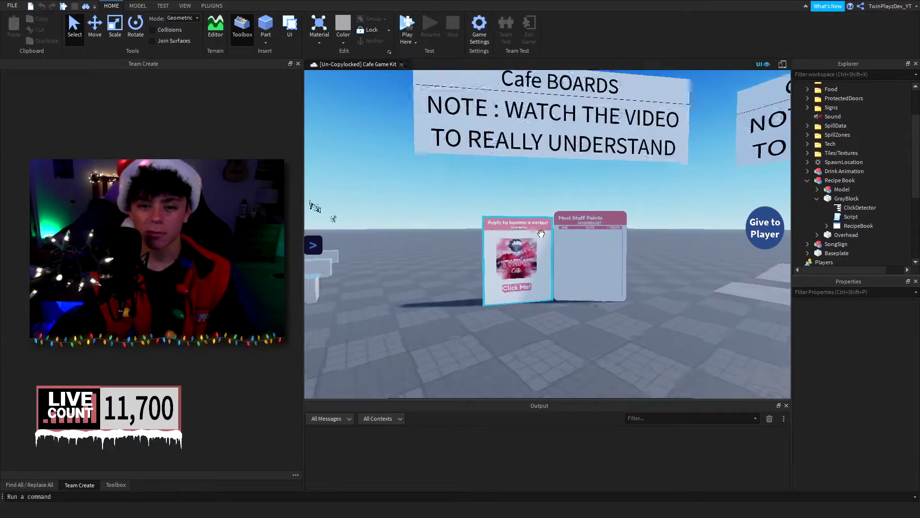
key("s")
right_click_drag(619, 216, 579, 199)
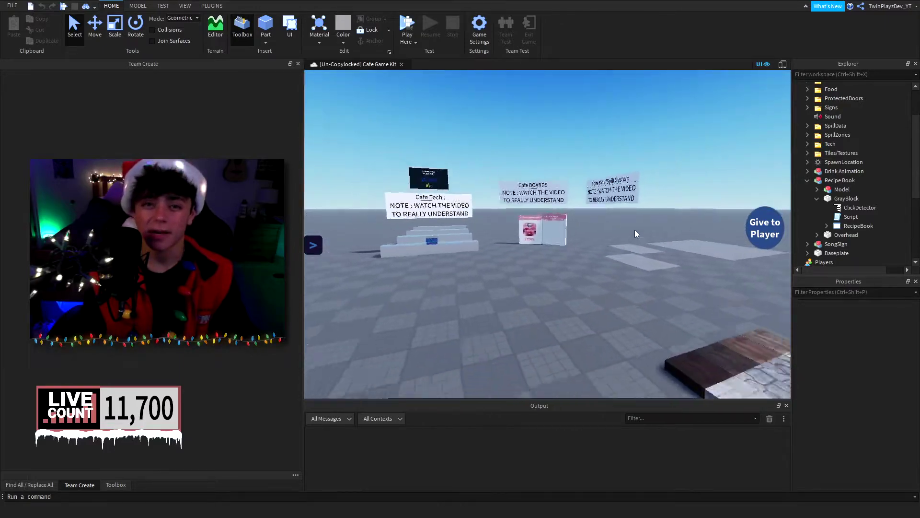
key("w")
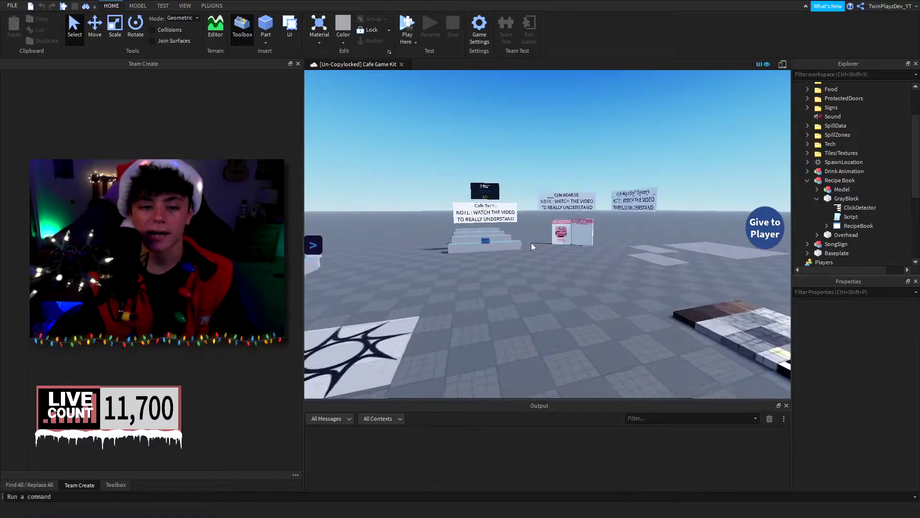
key("a")
right_click_drag(564, 262, 564, 262)
key("w")
key("w")
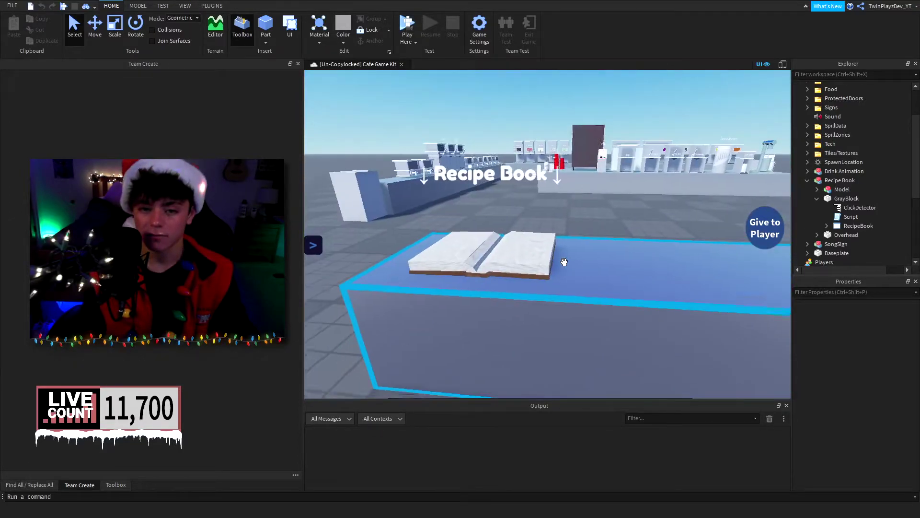
right_click_drag(672, 225, 674, 191)
key("s")
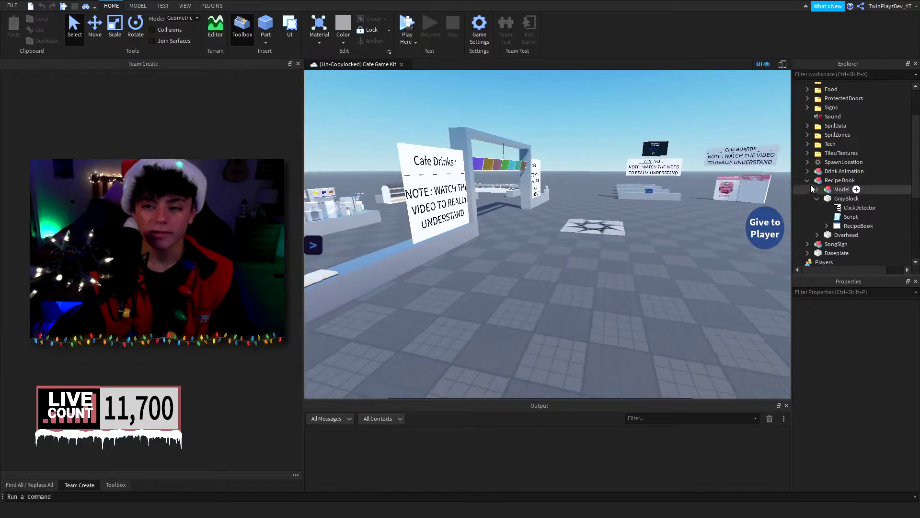
Step: Collapse the Recipe Book model's hierarchy, select the whole model and focus the view on it
left_click(808, 180)
left_click(829, 180)
right_click_drag(570, 202, 570, 202)
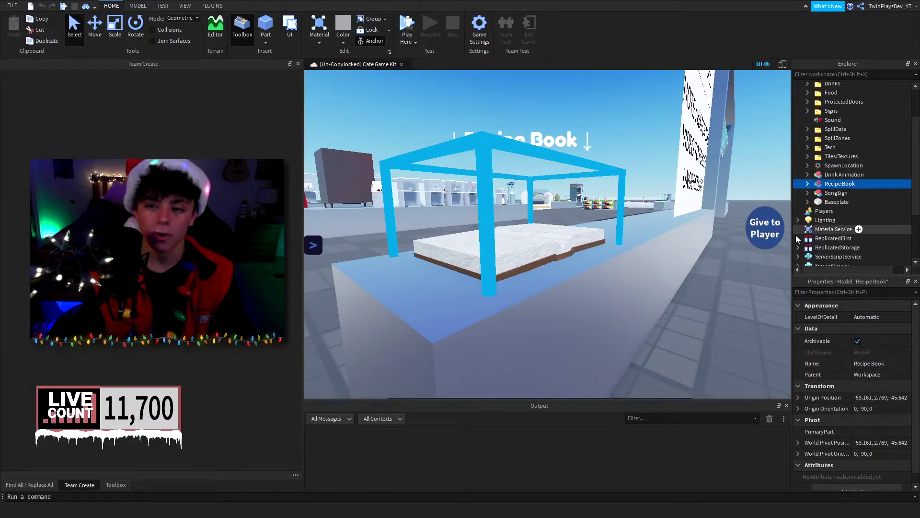
scroll(701, 257, "down", 5)
key("f")
scroll(704, 261, "down", 4)
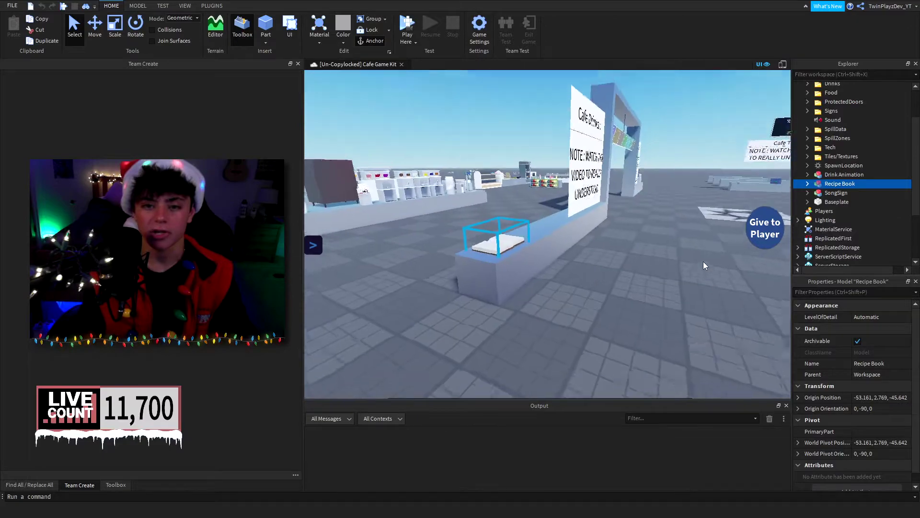
key("f")
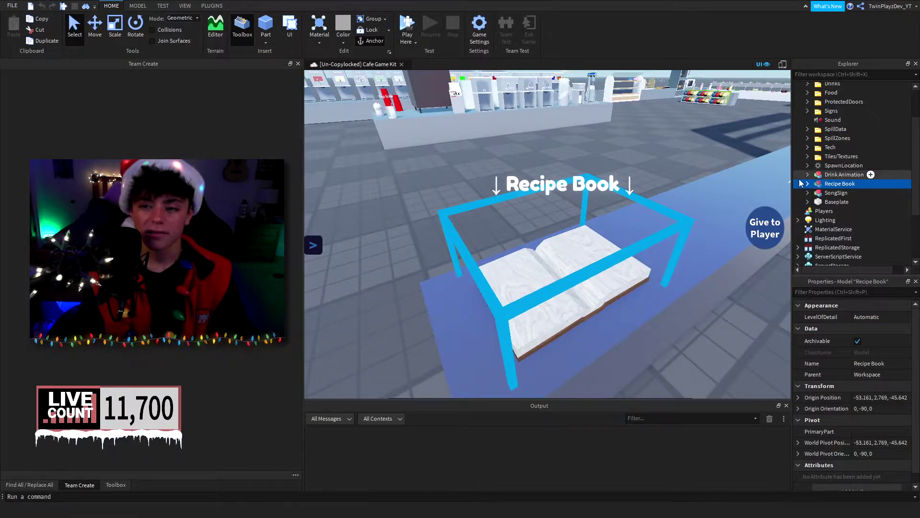
Step: Expand the Recipe Book, try moving its inner Model out of place and undo the move
left_click(807, 184)
scroll(821, 187, "down", 3)
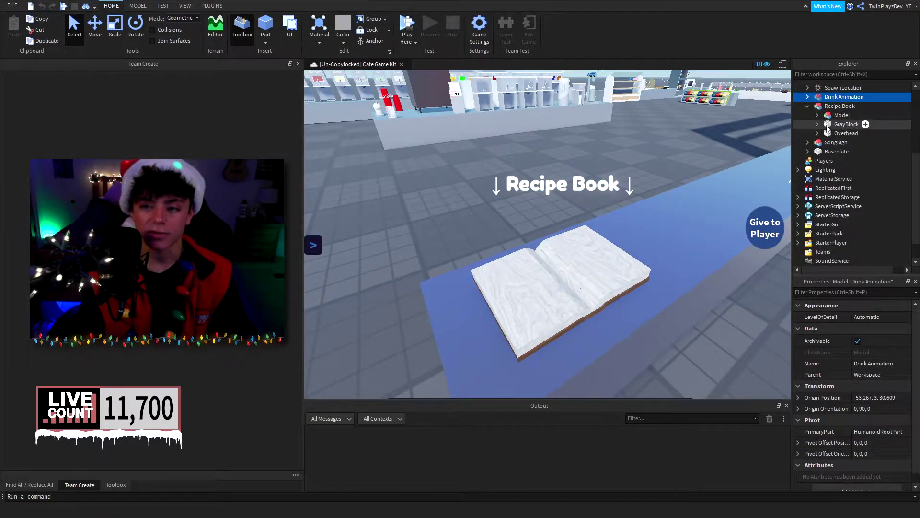
left_click(837, 116)
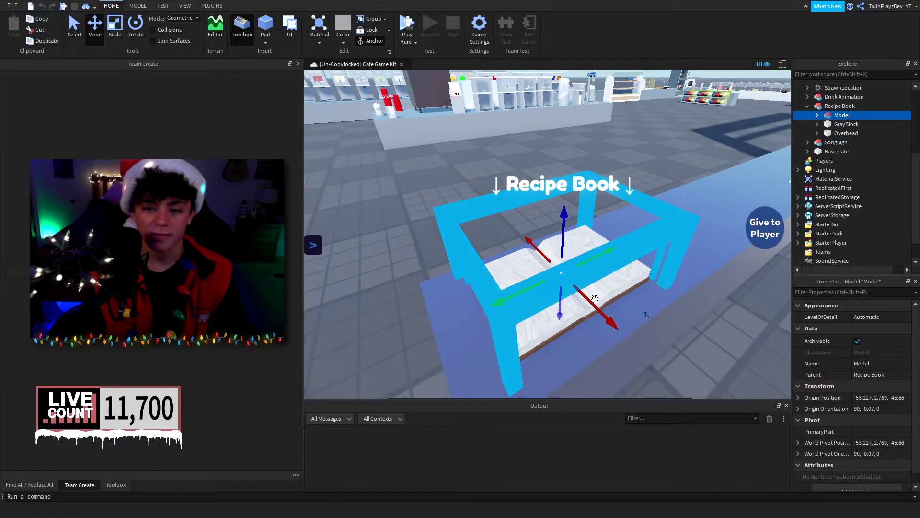
left_click_drag(595, 299, 753, 288)
key("ctrl+z")
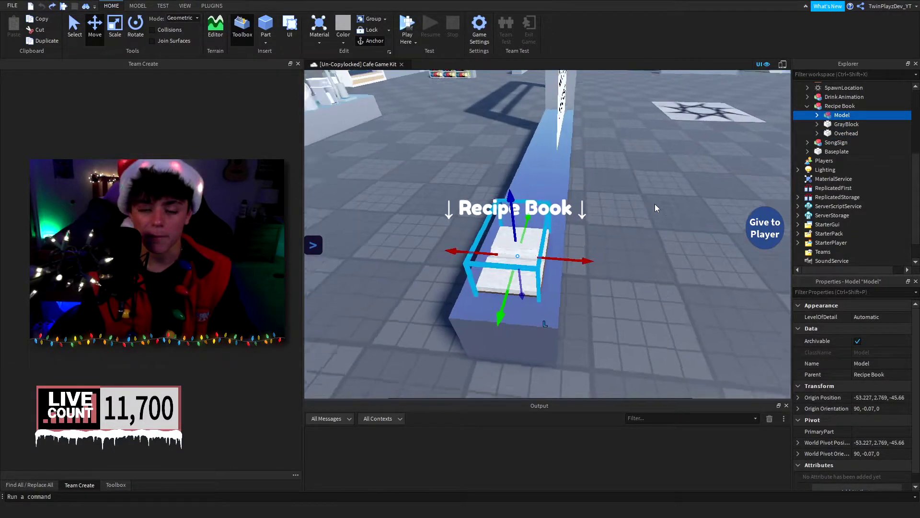
Step: Try raising the Overhead part that carries the Recipe Book label above the book
scroll(655, 205, "up", 3)
mouse_move(655, 204)
right_mouse_down()
mouse_move(655, 176)
mouse_move(653, 206)
right_mouse_up()
scroll(655, 197, "down", 3)
scroll(655, 182, "up", 3)
scroll(653, 206, "up", 2)
scroll(653, 206, "down", 2)
scroll(653, 206, "up", 3)
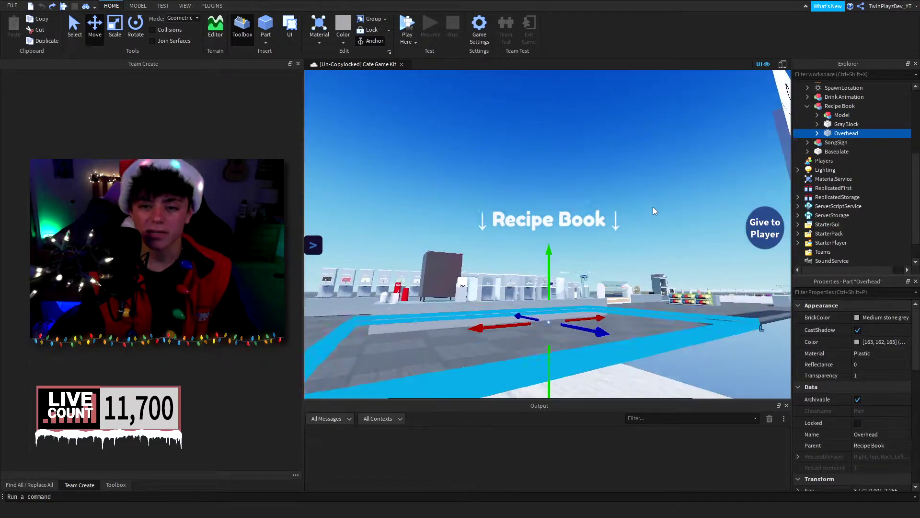
left_click_drag(547, 266, 549, 206)
Step: Try the Bangers font on the Overhead part's TextLabel and restore FredokaOne
scroll(549, 196, "down", 3)
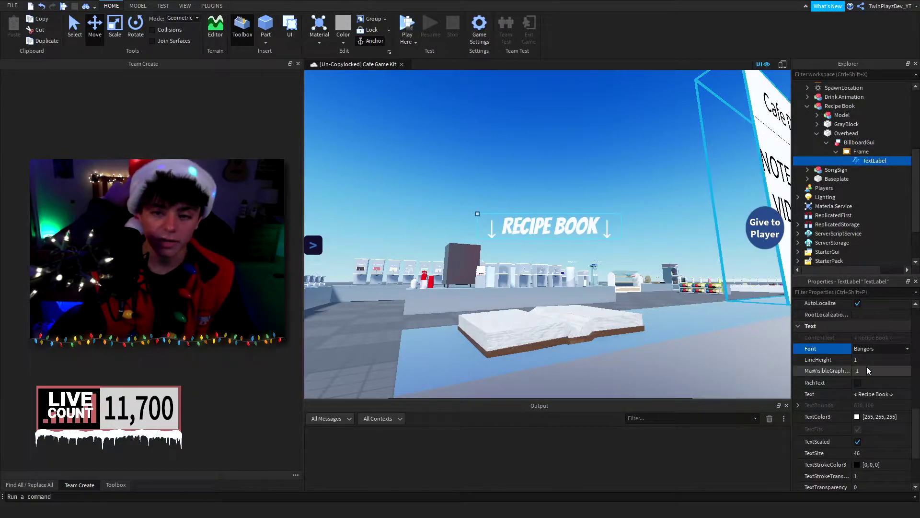
right_click_drag(591, 243, 632, 227)
scroll(842, 383, "down", 3)
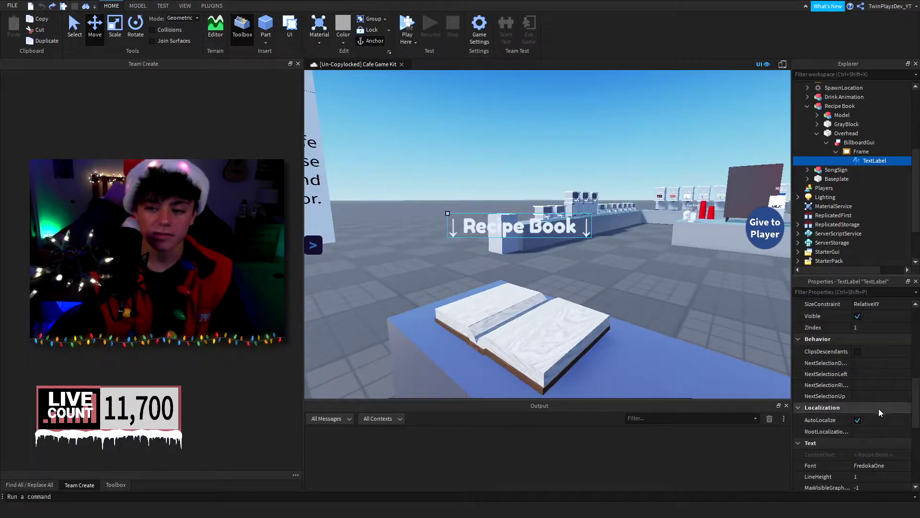
Step: Expand GrayBlock in place of Overhead, view its Script and RecipeBook contents, and return to the 3D scene
left_click(816, 133)
left_click(818, 124)
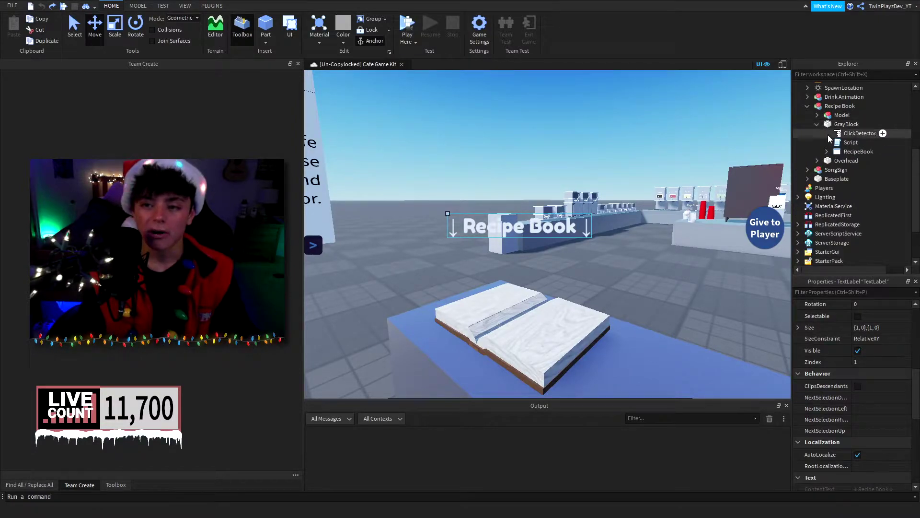
double_click(827, 143)
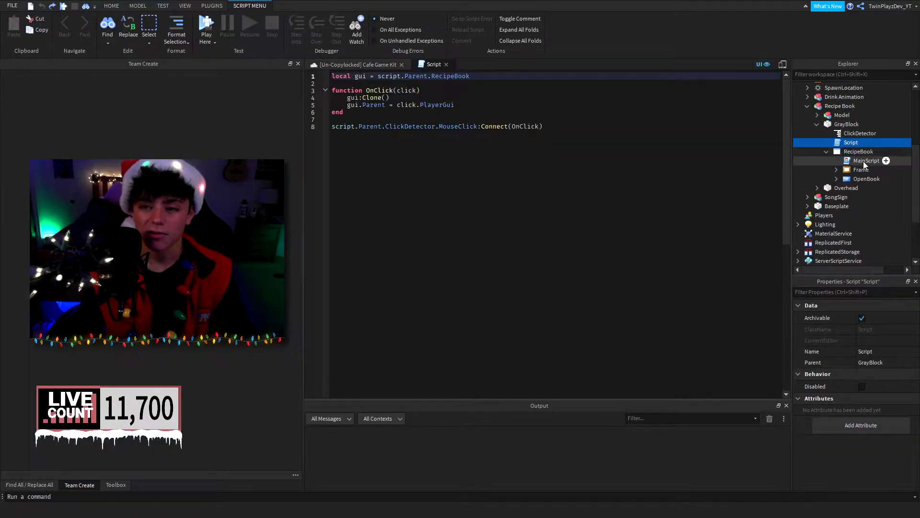
left_click(342, 64)
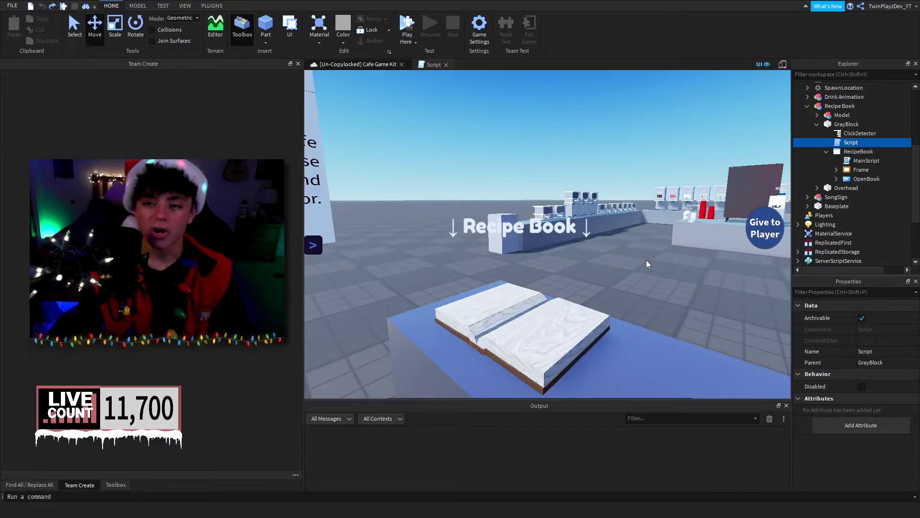
Step: Inspect the GrayBlock part surrounding the book and the ClickDetector it contains
right_click_drag(646, 264, 690, 264)
key("d")
left_click(848, 125)
left_click(851, 134)
right_click_drag(574, 271, 609, 311)
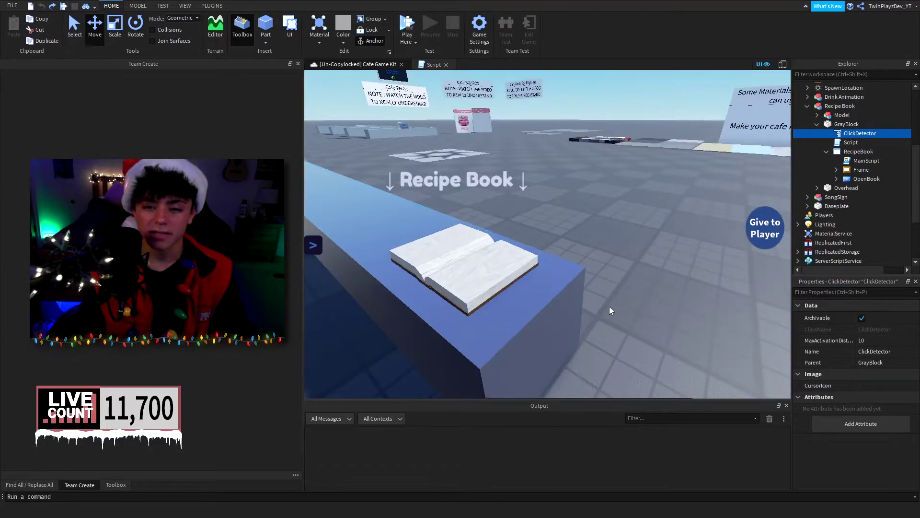
scroll(446, 266, "up", 5)
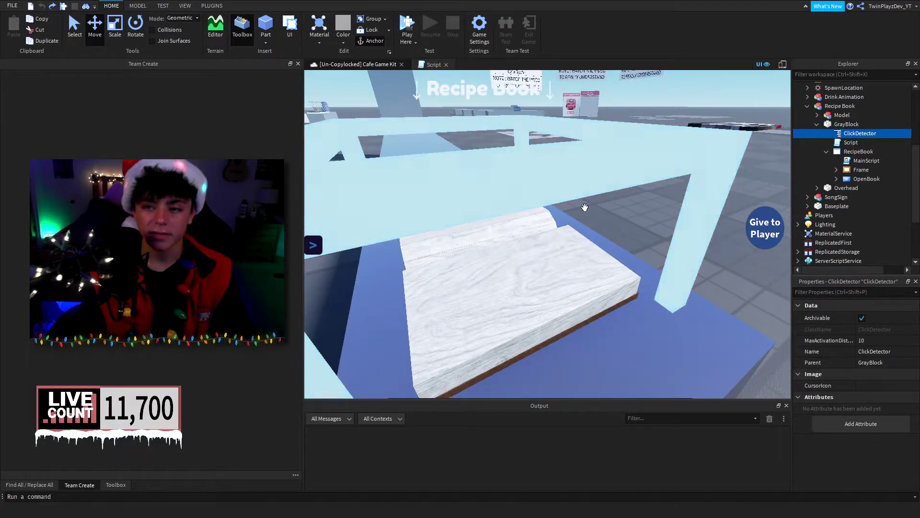
scroll(585, 207, "down", 2)
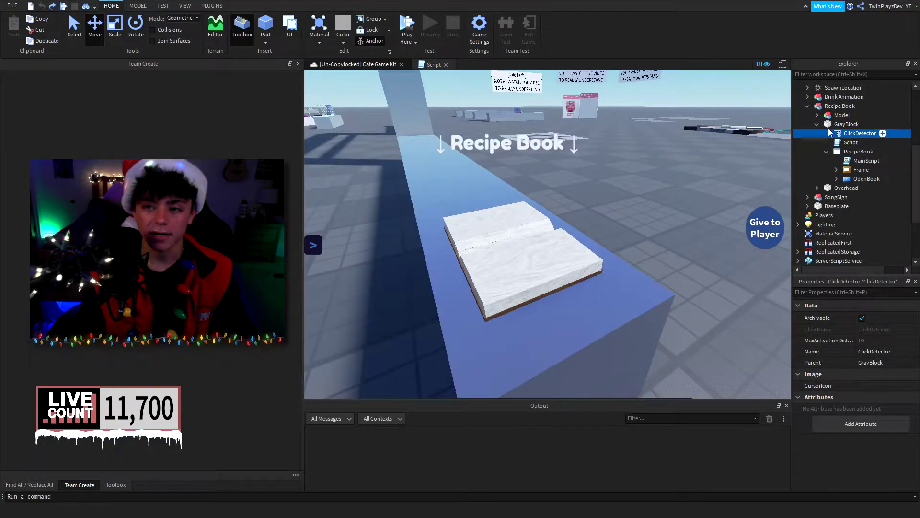
left_click(836, 124)
right_click_drag(546, 168, 536, 173)
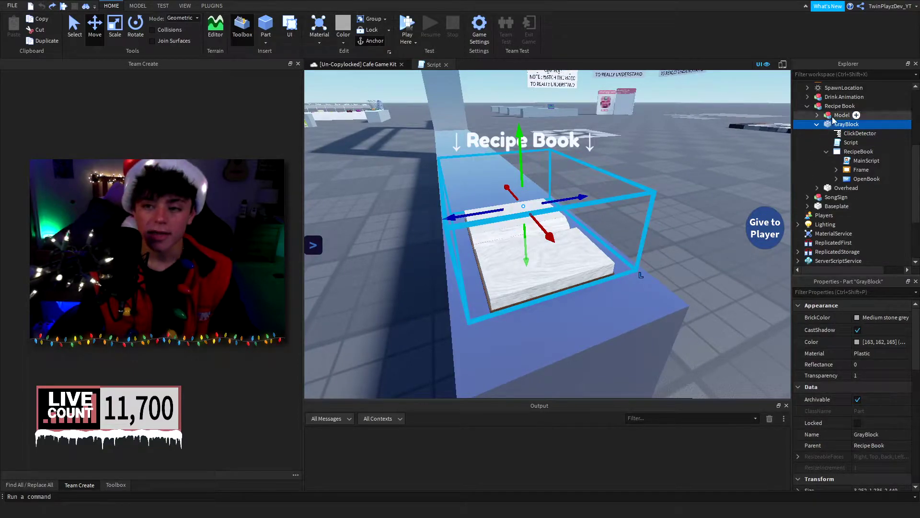
Step: Select the ClickDetector, view the book from different distances and open its MaxActivationDistance value for editing
left_click(859, 133)
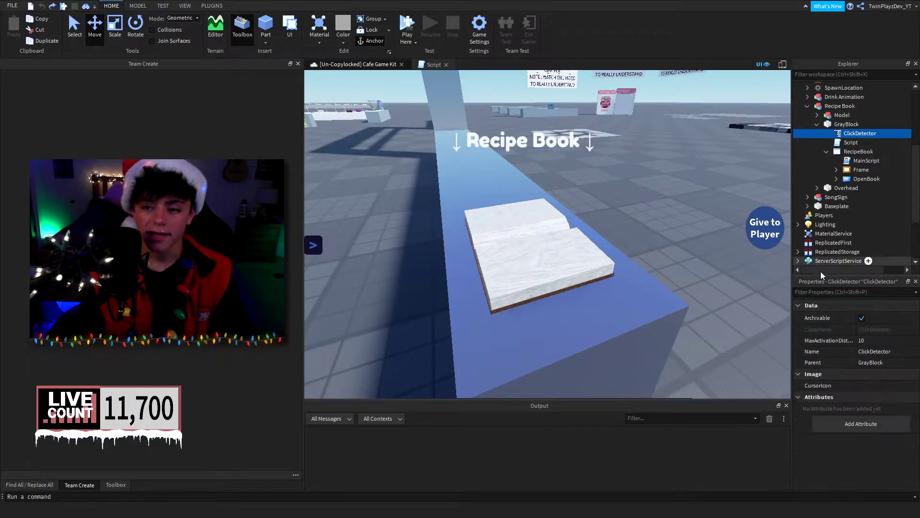
right_click_drag(662, 215, 649, 290)
scroll(651, 217, "down", 3)
scroll(651, 218, "up", 3)
scroll(651, 217, "down", 3)
scroll(583, 288, "up", 3)
left_click(875, 340)
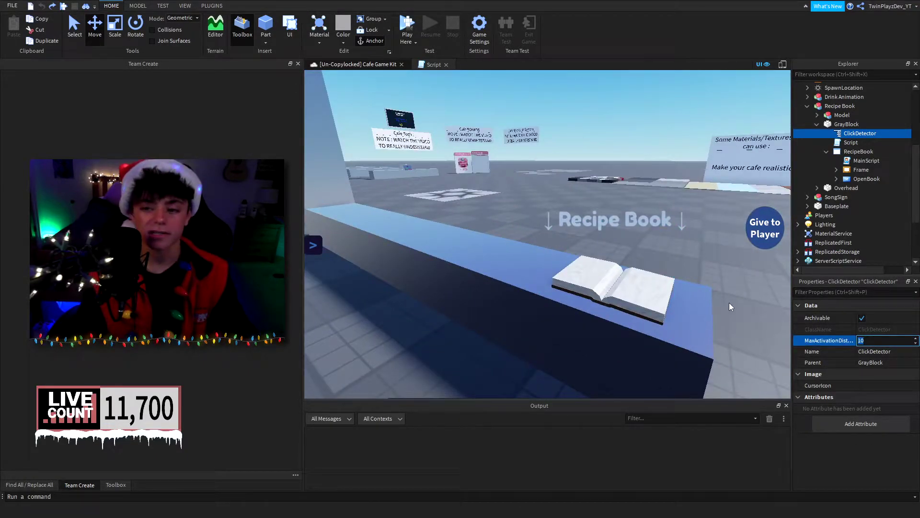
Step: Open GrayBlock's Script and examine the gui variable alongside the RecipeBook ScreenGui it references
double_click(849, 143)
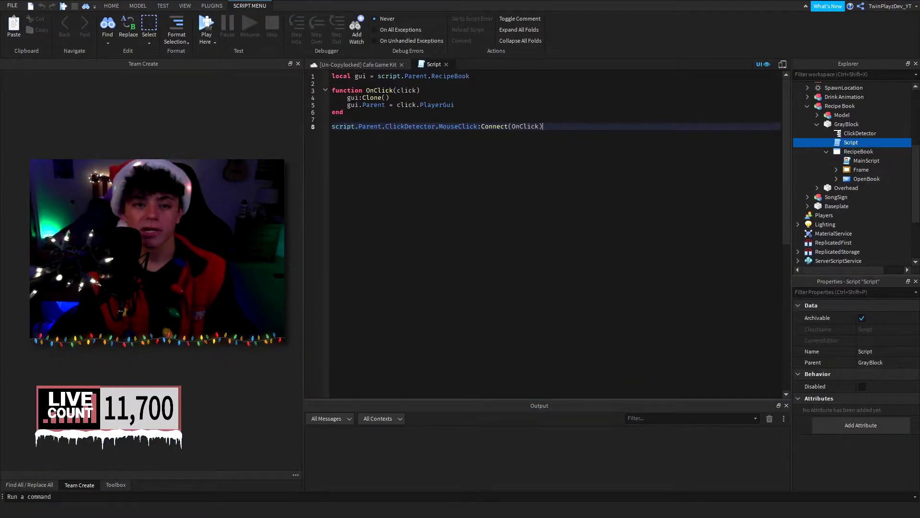
left_click(357, 76)
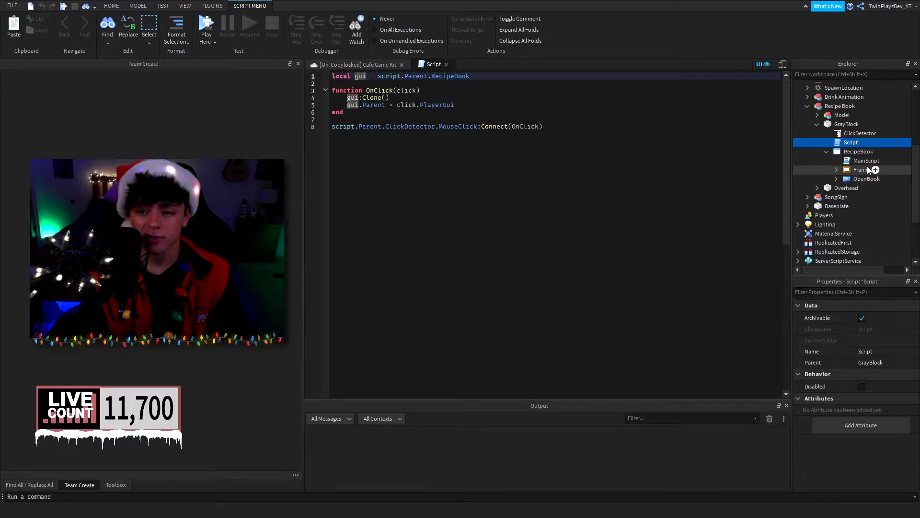
left_click(839, 124)
left_click(844, 151)
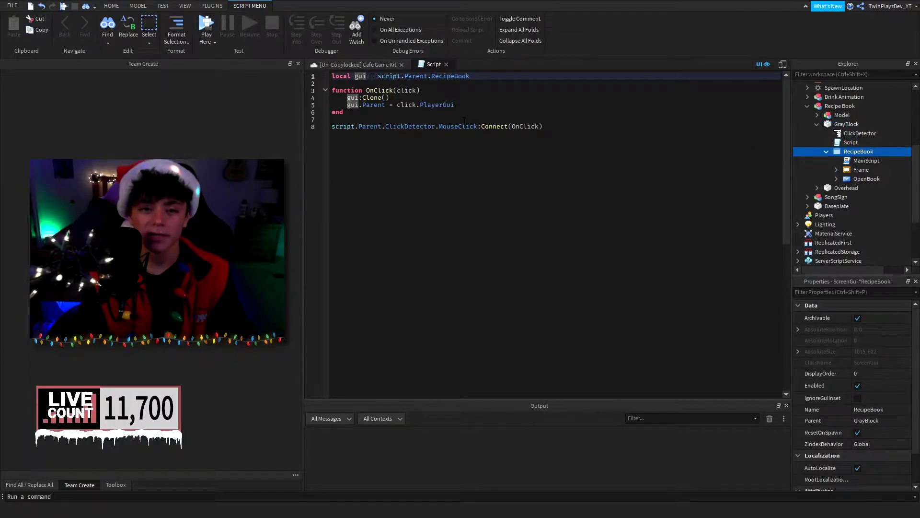
Step: Examine the script's OnClick function, its gui clone and parent lines, and the ClickDetector MouseClick connection
left_click(377, 90)
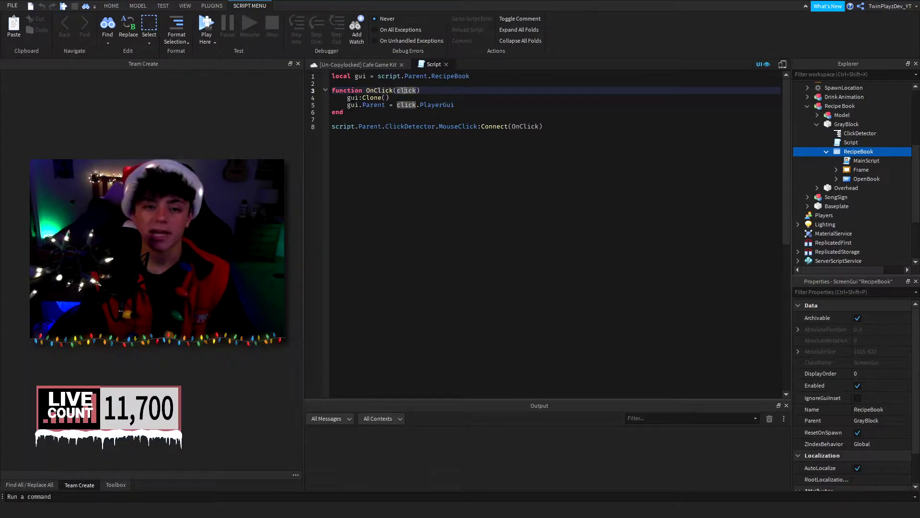
left_click(352, 97)
left_click(359, 77)
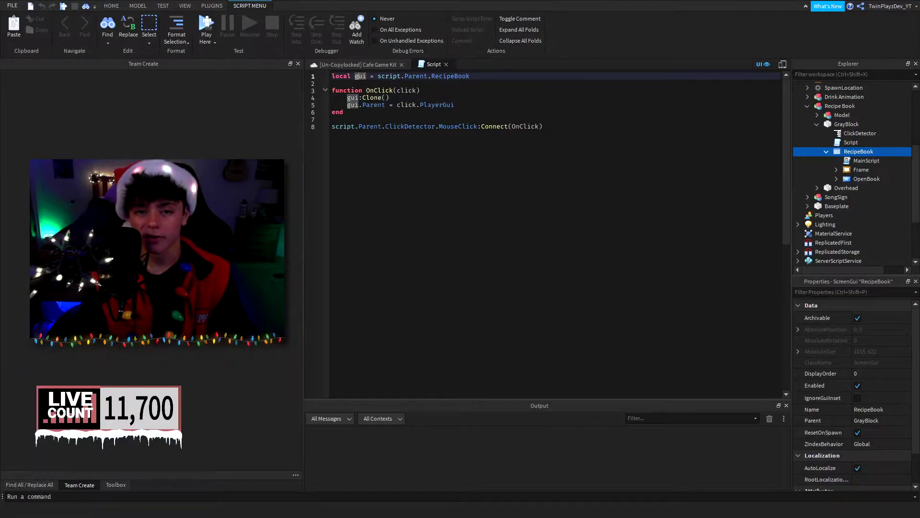
left_click(353, 105)
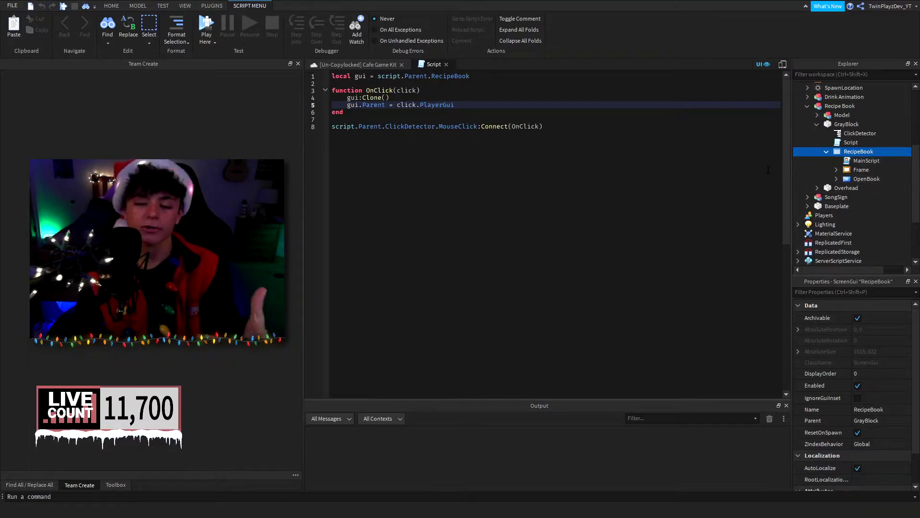
left_click(332, 126)
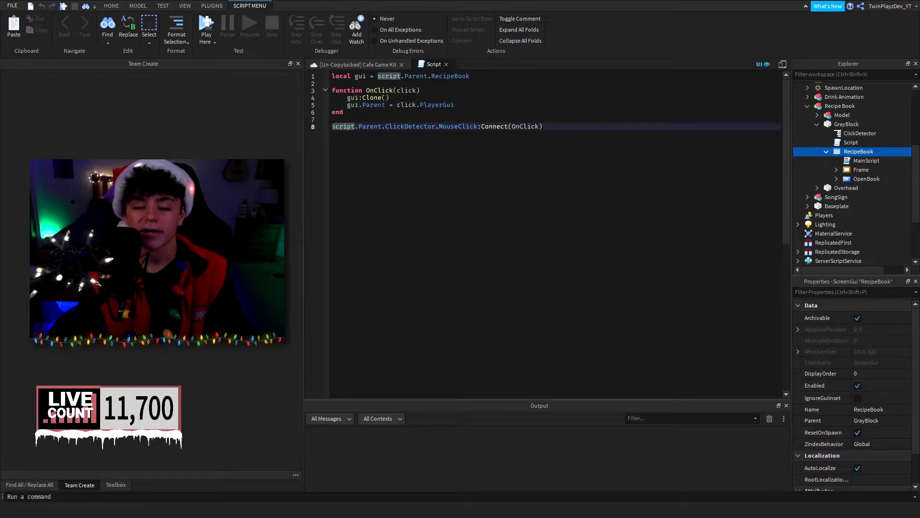
Step: Compare the script's ClickDetector reference with the actual ClickDetector, and review how its MouseClick event leads into the PlayerGui line
left_click(560, 126)
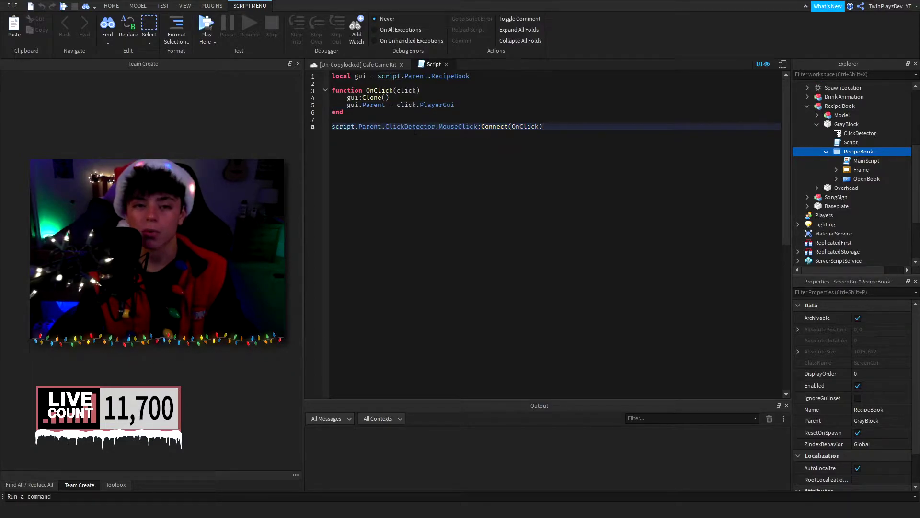
double_click(409, 126)
left_click(860, 134)
left_click(520, 134)
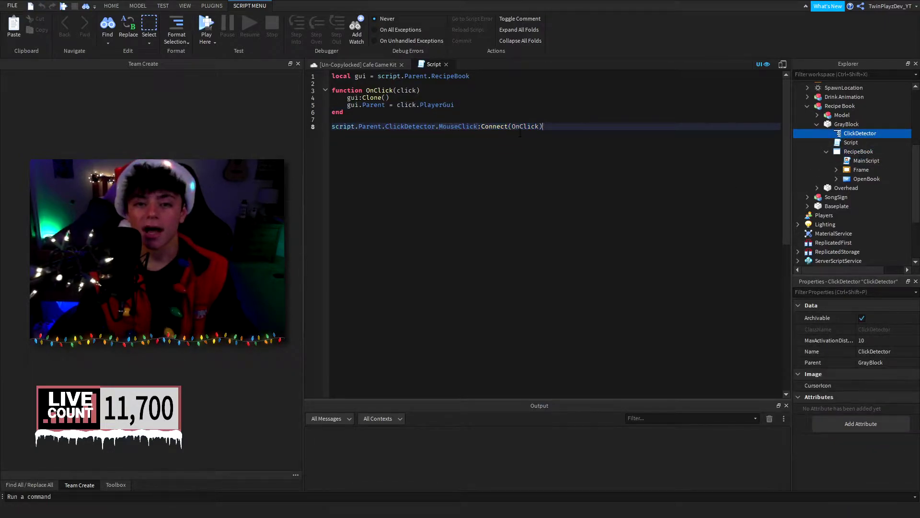
left_click(367, 91)
left_click_drag(347, 105, 519, 108)
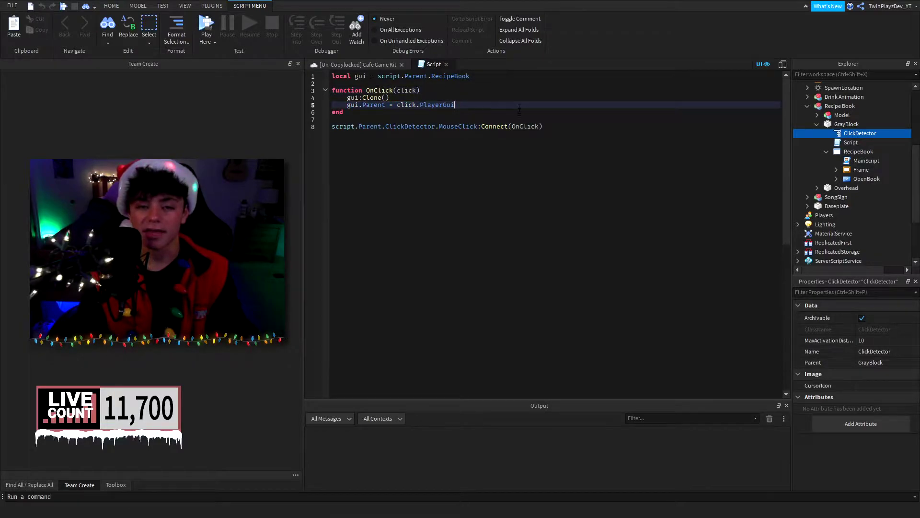
triple_click(467, 126)
double_click(468, 127)
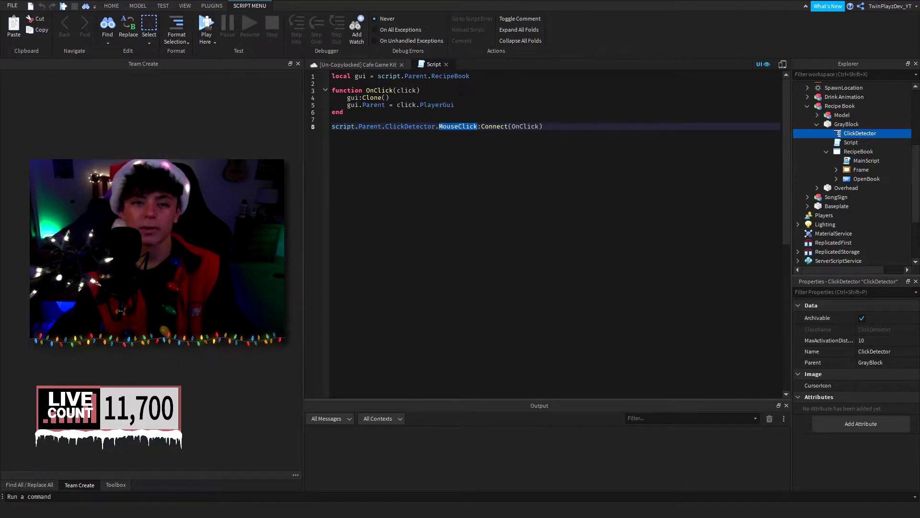
Step: Close the script and move the RecipeBook ScreenGui out of GrayBlock into StarterGui
left_click(447, 63)
key("s")
right_click_drag(647, 240, 675, 188)
scroll(611, 217, "up", 3)
key("s")
key("w")
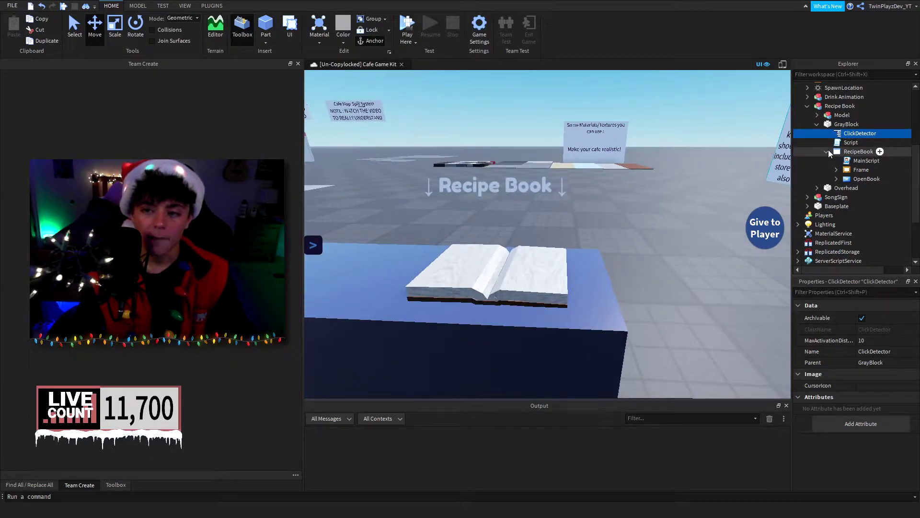
left_click(857, 152)
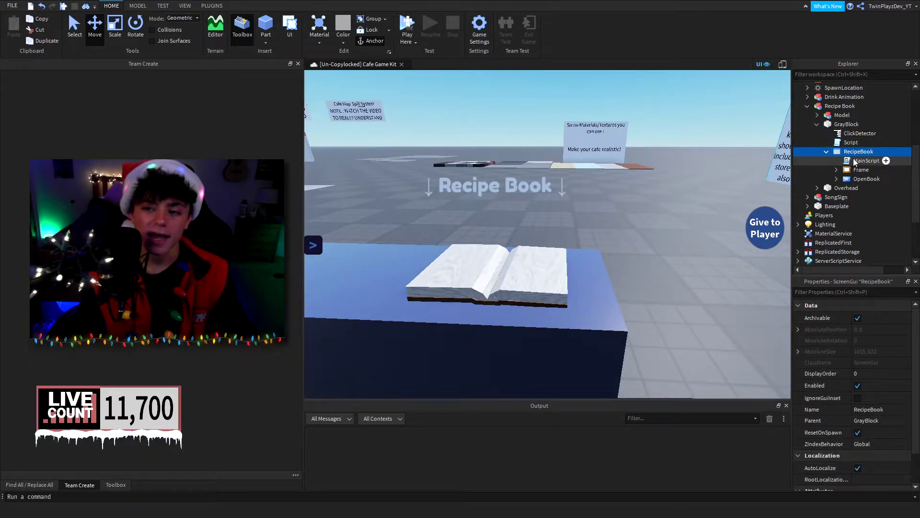
left_click_drag(850, 161, 823, 204)
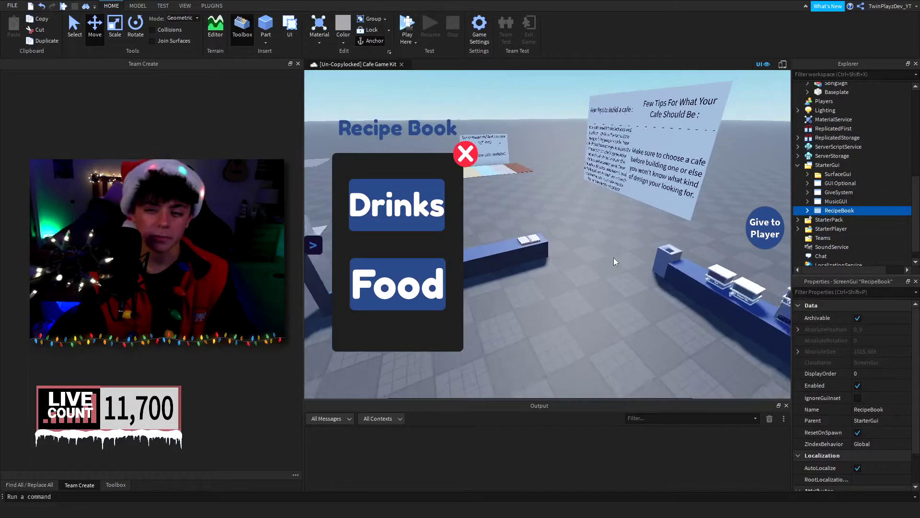
right_click_drag(611, 251, 553, 195)
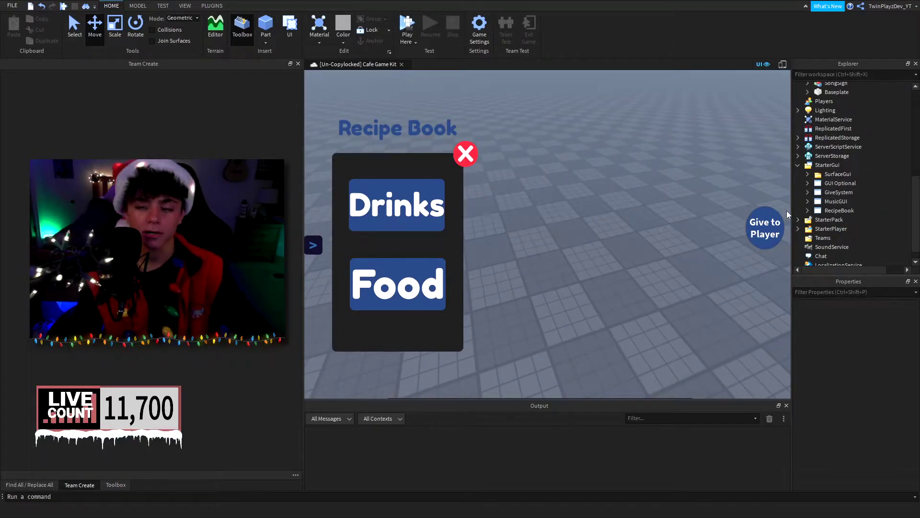
Step: Select the RecipeBook ScreenGui in StarterGui and examine its contents and Enabled property
scroll(813, 213, "down", 1)
left_click(839, 185)
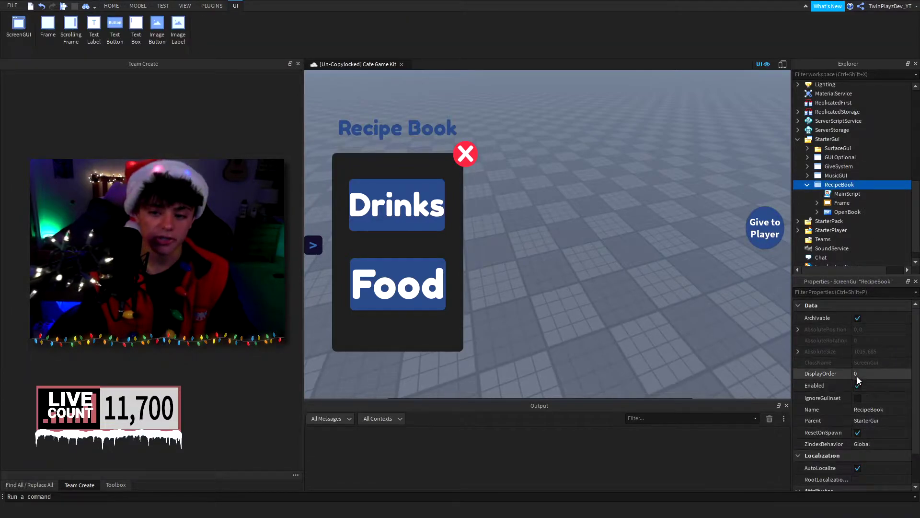
left_click(874, 383)
left_click(874, 384)
scroll(907, 379, "down", 1)
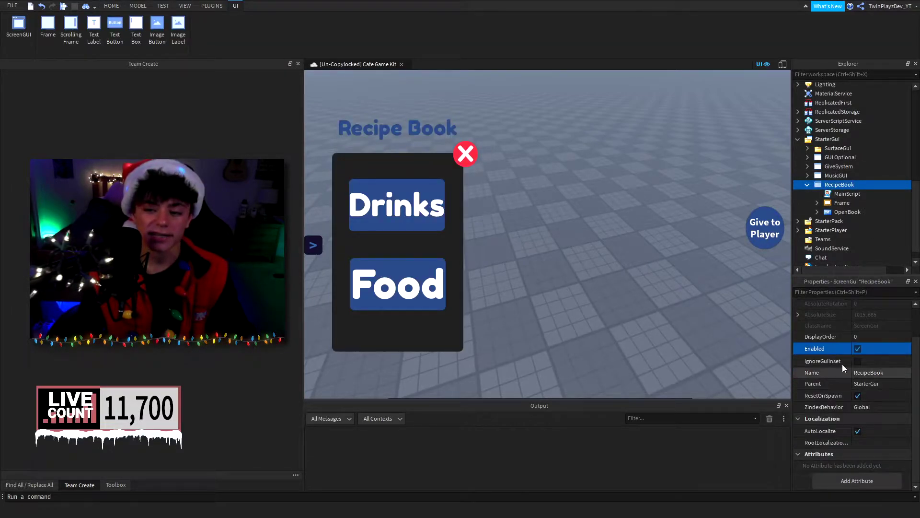
right_click_drag(620, 247, 616, 247)
left_click(617, 246)
key("s")
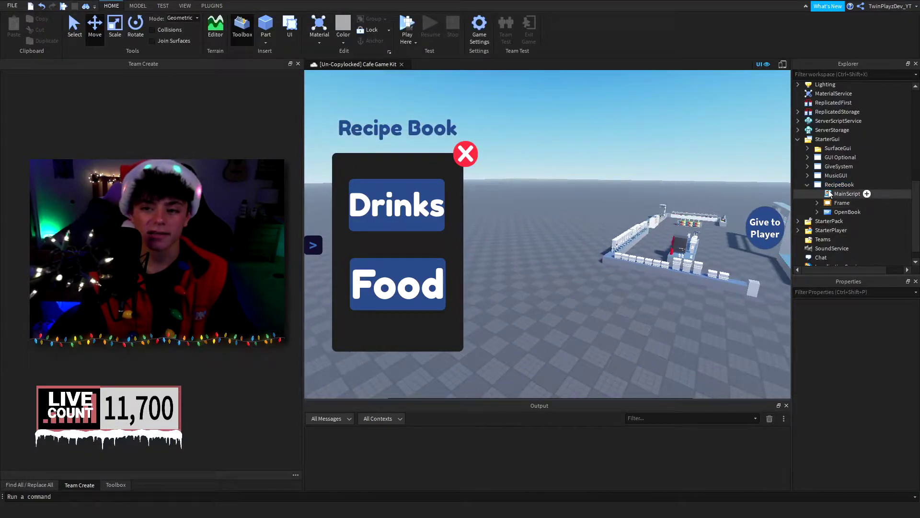
Step: Reposition the RecipeBook ScreenGui in the hierarchy, keeping it under StarterGui
scroll(827, 200, "up", 5)
scroll(827, 197, "down", 3)
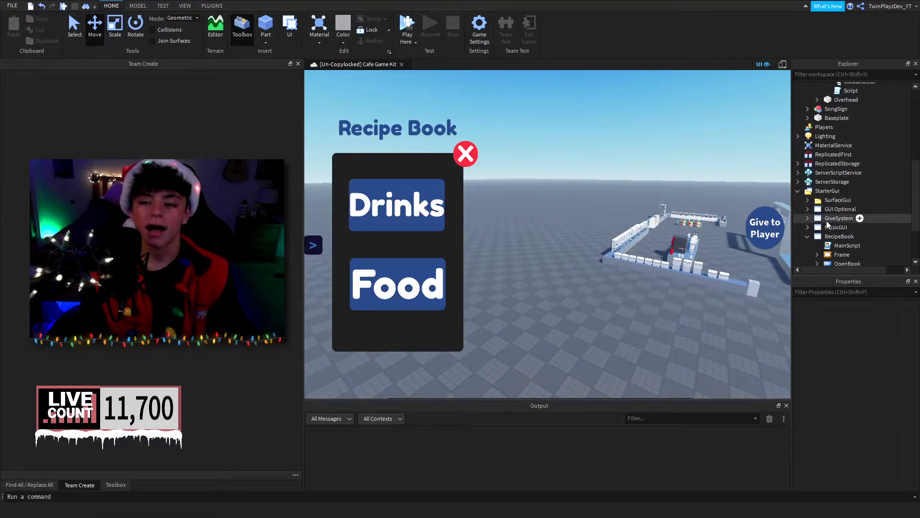
scroll(829, 175, "up", 3)
left_click_drag(829, 237, 850, 218)
scroll(846, 206, "down", 3)
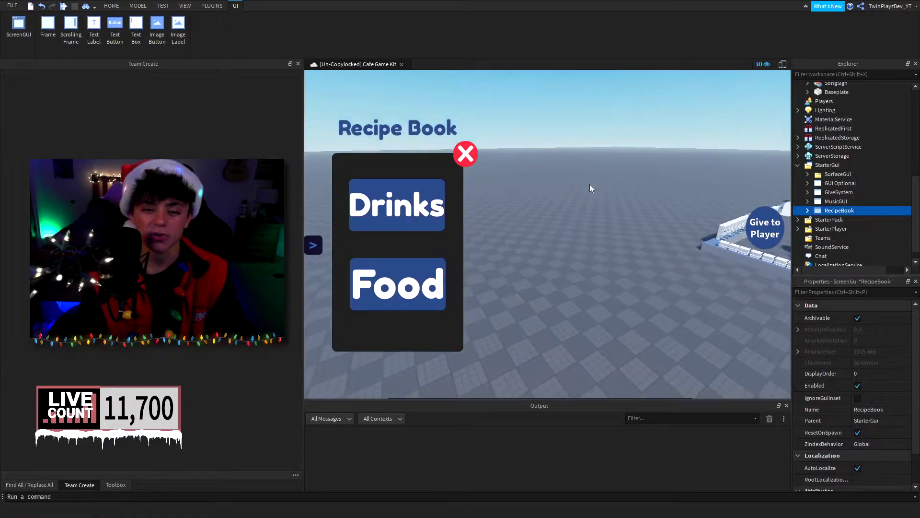
right_click_drag(589, 184, 589, 184)
Step: Expand RecipeBook in StarterGui and turn on Visible for its OpenBook button
left_click(808, 211)
scroll(815, 211, "down", 3)
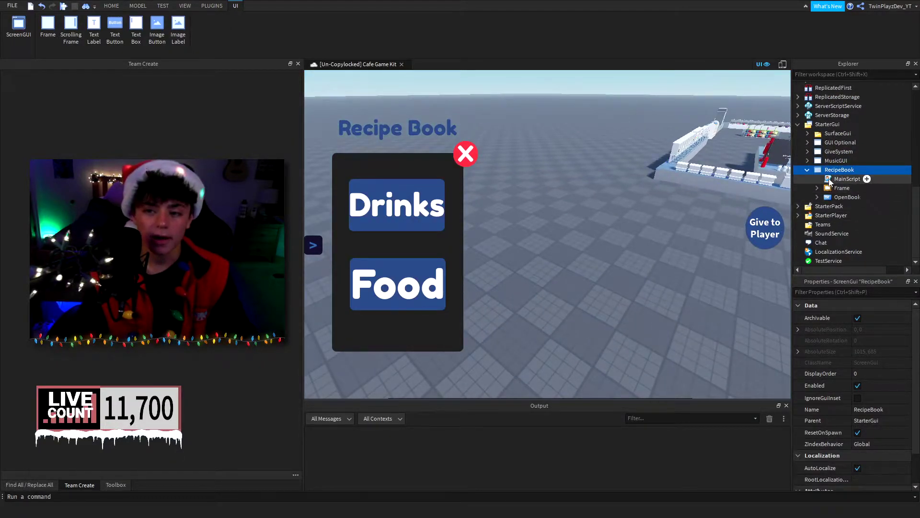
left_click(839, 188)
left_click(839, 197)
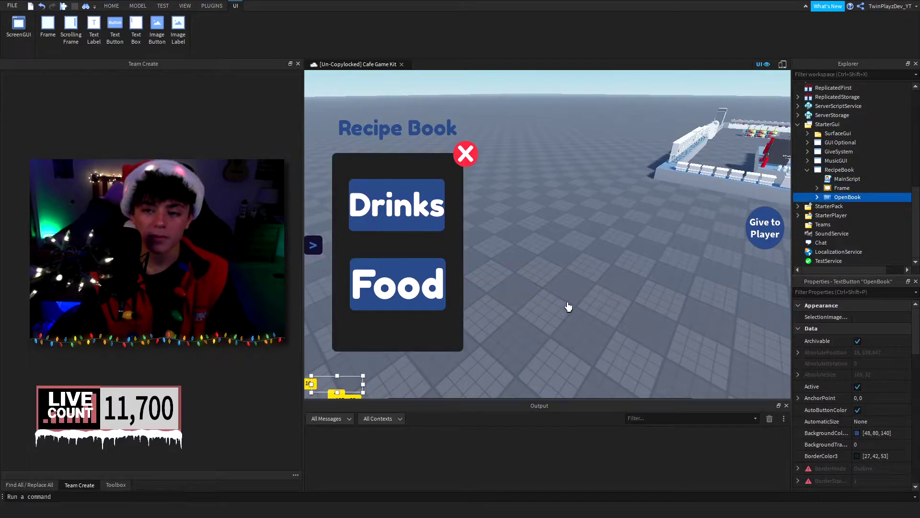
scroll(884, 407, "down", 10)
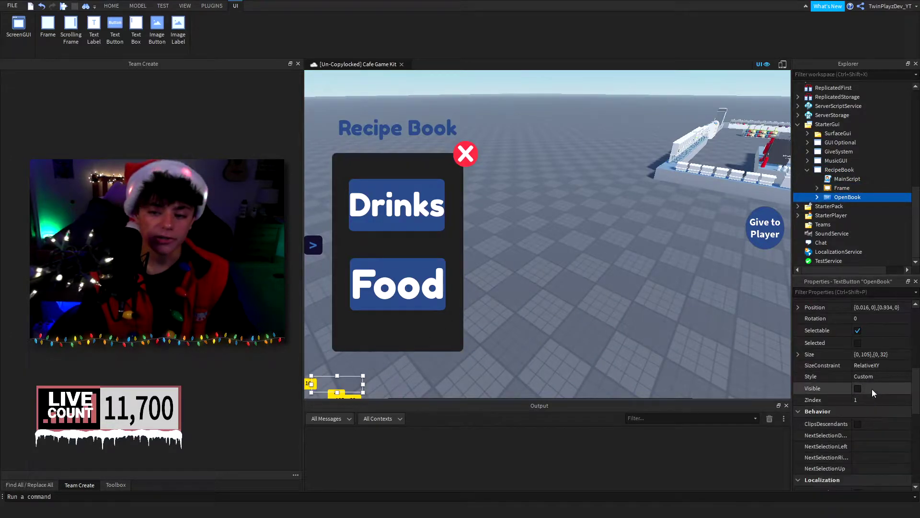
left_click(623, 297)
right_click_drag(623, 297, 566, 262)
Step: Preview another colour for the OpenBook button without applying it, and turn off the button's Visible property
left_click(843, 197)
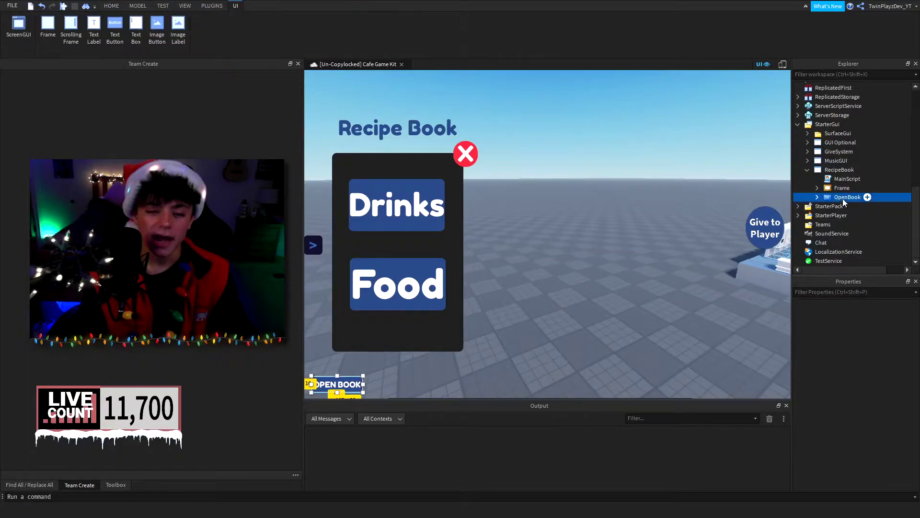
scroll(868, 384, "down", 3)
left_click(857, 386)
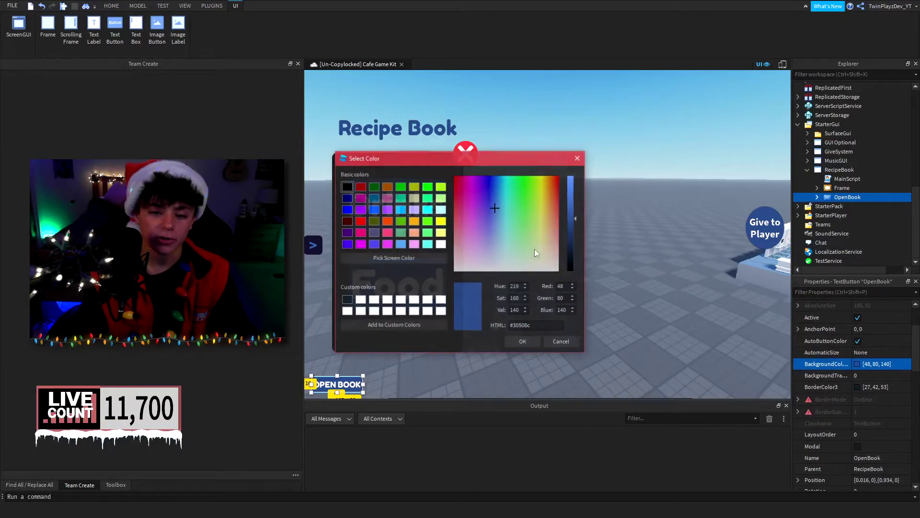
left_click(548, 209)
left_click_drag(548, 210, 551, 207)
left_click(579, 158)
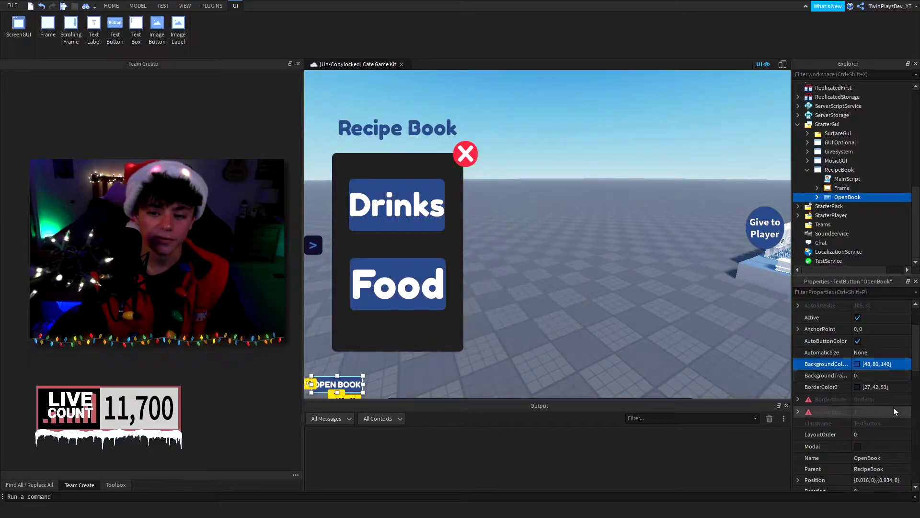
scroll(894, 408, "down", 5)
left_click(858, 388)
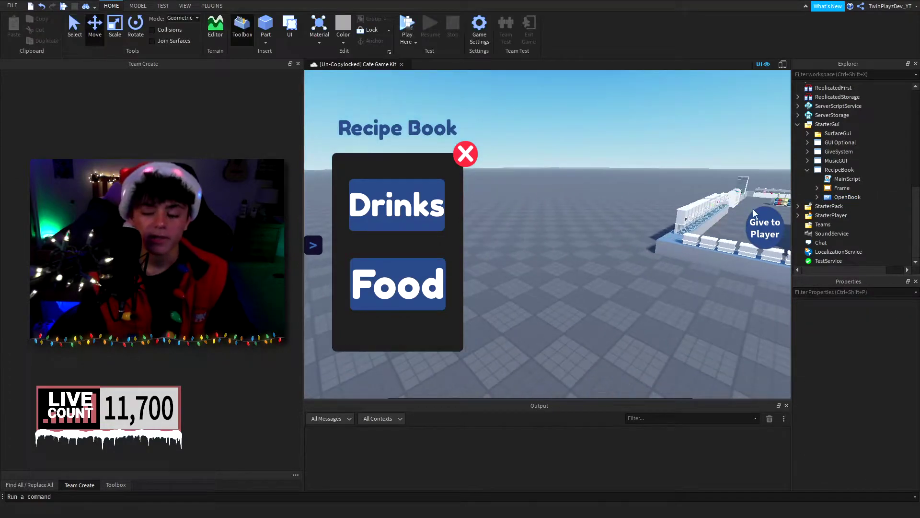
Step: Expand RecipeBook's Frame and inspect its FoodFrame, Close, Drinks, Food and TextLabel elements in turn
left_click(841, 188)
left_click(569, 180)
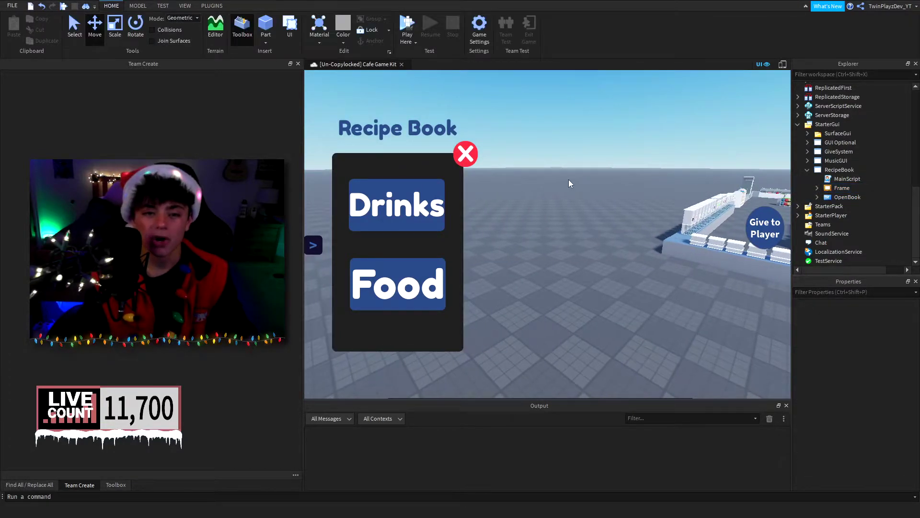
scroll(568, 180, "up", 3)
left_click(839, 188)
left_click(817, 188)
scroll(837, 200, "down", 2)
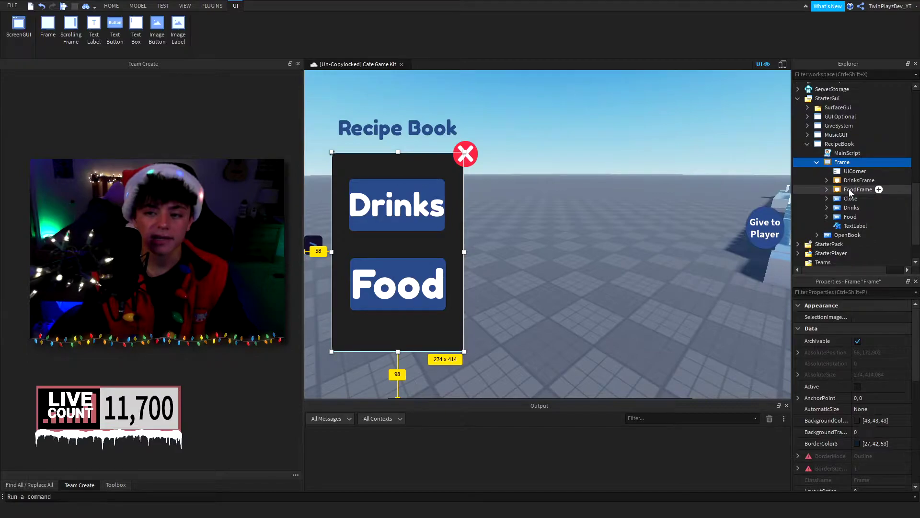
left_click(847, 190)
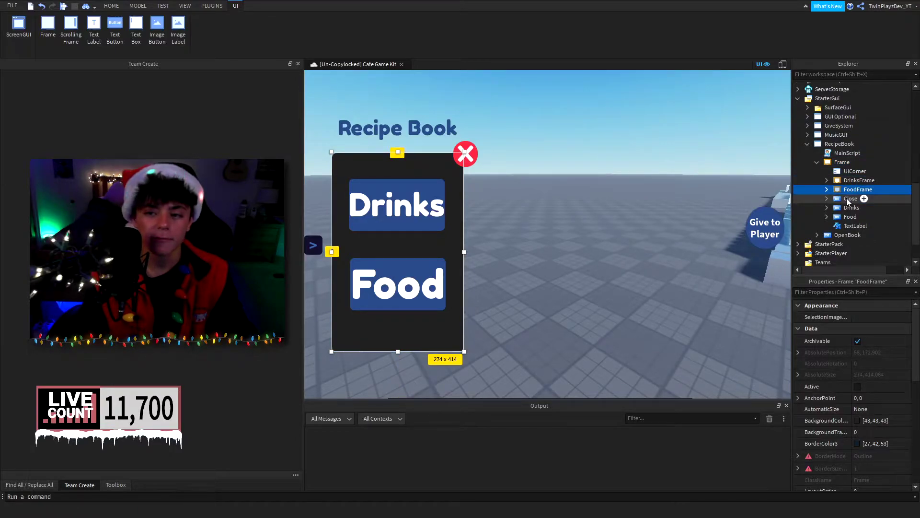
left_click(849, 200)
left_click(842, 209)
left_click(842, 218)
left_click(840, 226)
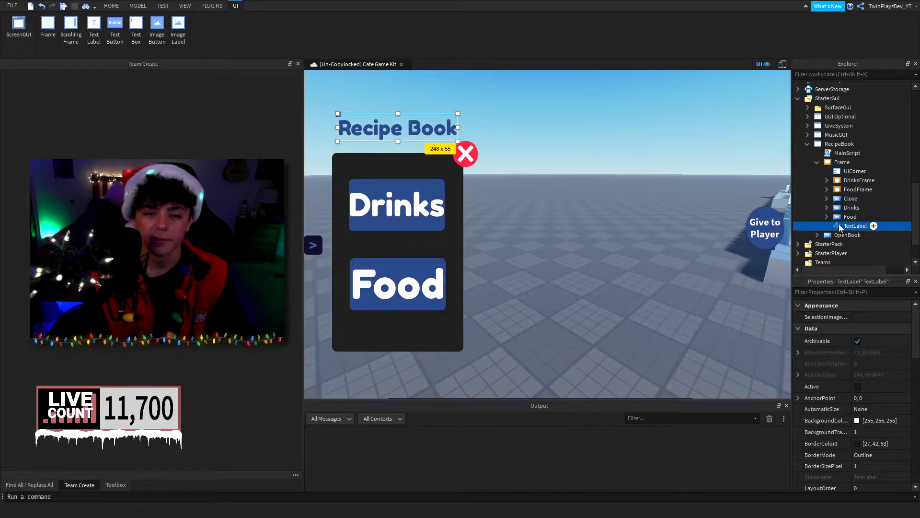
left_click(628, 233)
right_click_drag(628, 233, 715, 208)
Step: Open RecipeBook's MainScript and examine its main, frame and button locals sections for drinks and food
double_click(847, 153)
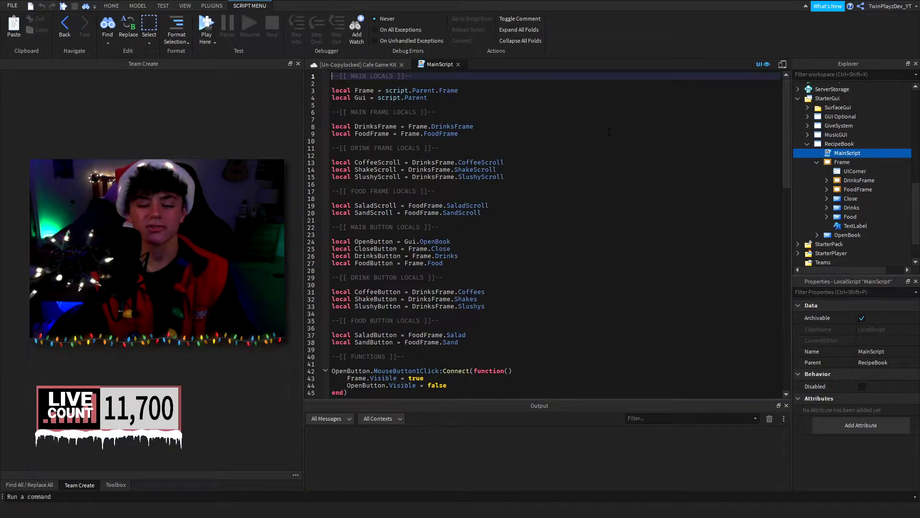
scroll(575, 145, "up", 15)
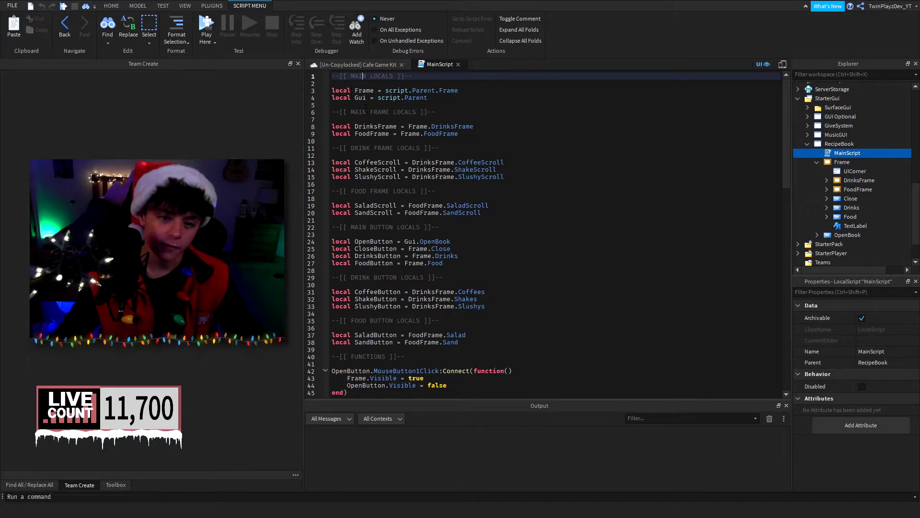
left_click(366, 107)
left_click(372, 148)
left_click(380, 191)
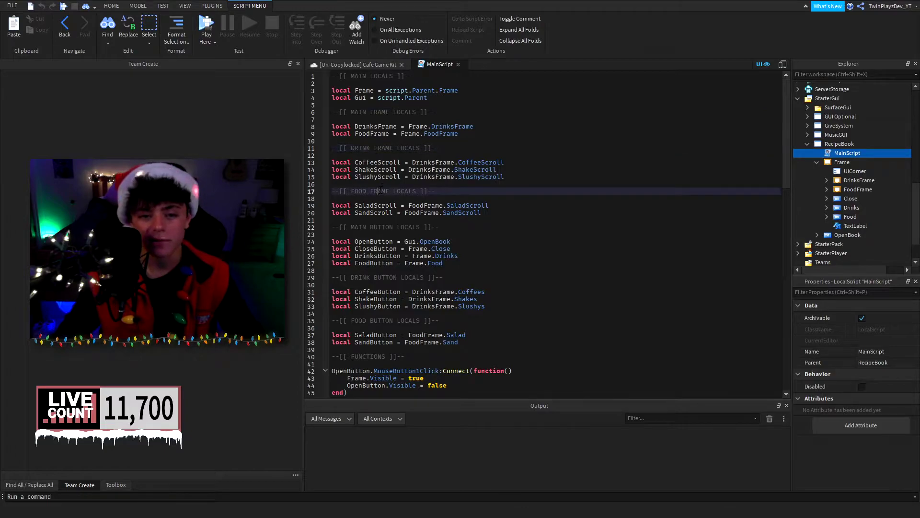
left_click(386, 226)
scroll(388, 218, "down", 3)
left_click(391, 211)
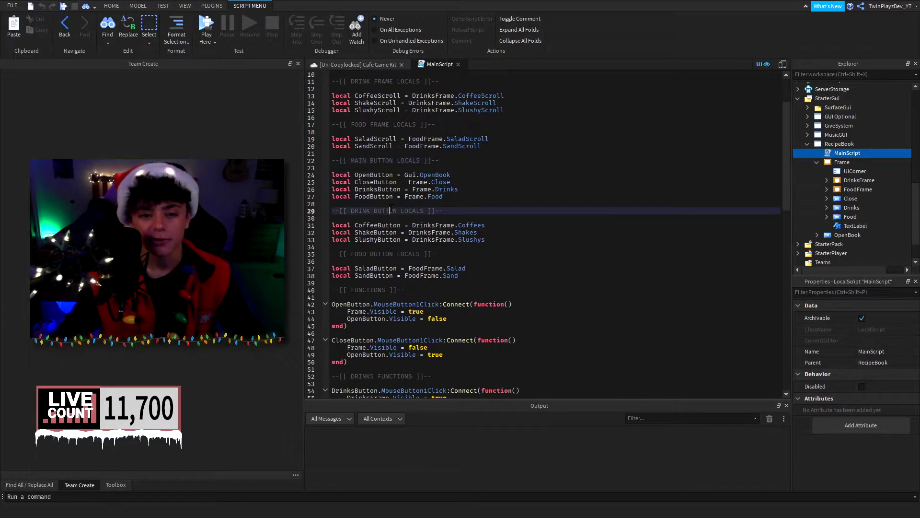
left_click(391, 254)
Step: Examine MainScript's OpenButton and CloseButton functions and the Frame and OpenButton visibility lines inside them
scroll(393, 255, "down", 5)
scroll(366, 259, "down", 3)
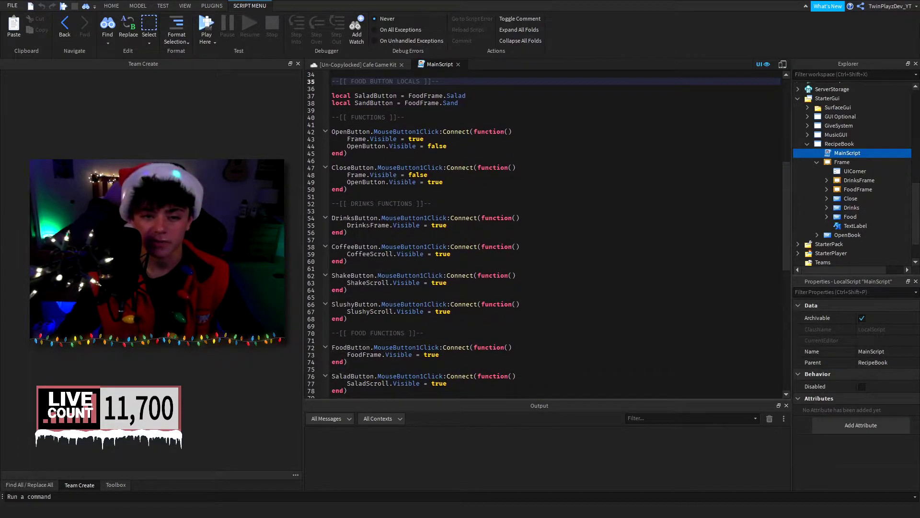
left_click_drag(339, 126, 367, 191)
left_click(367, 193)
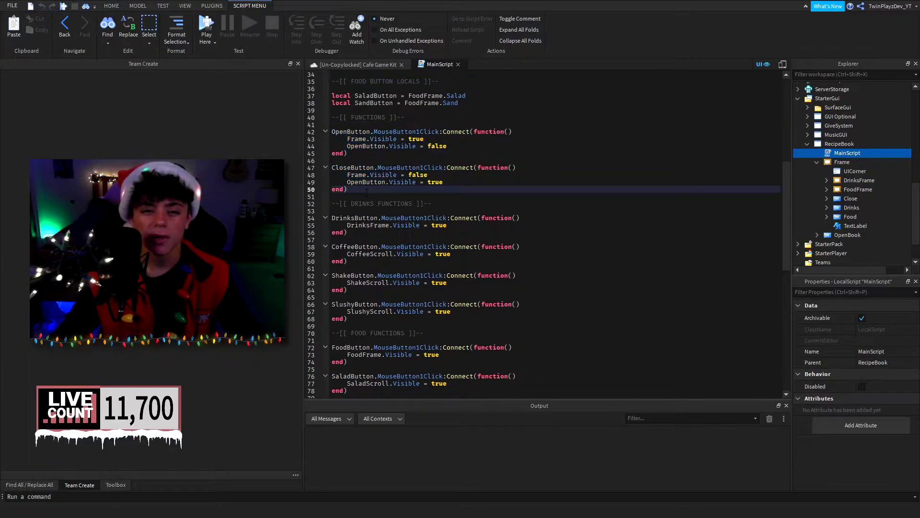
left_click(367, 138)
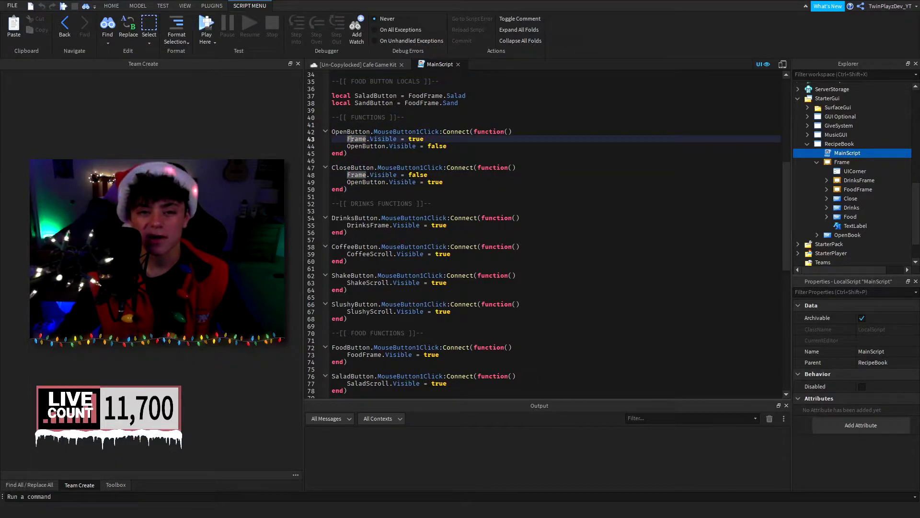
key("Down")
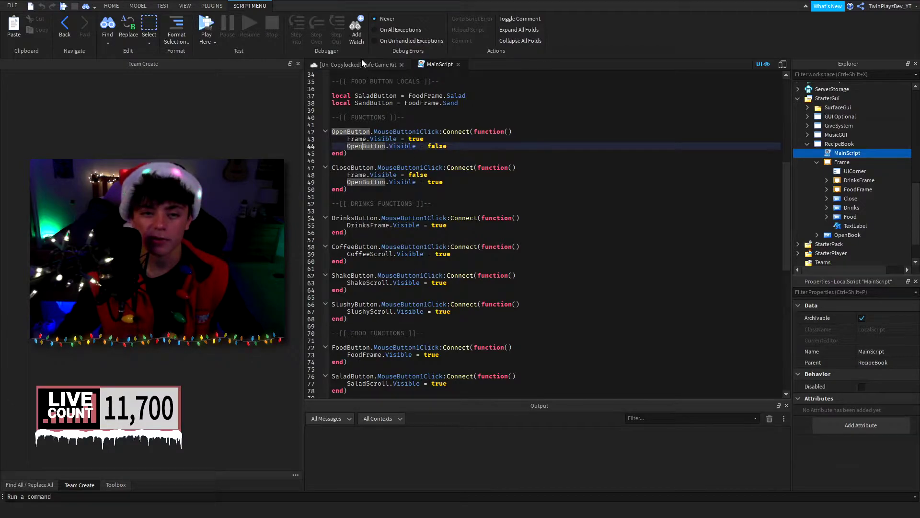
left_click(359, 174)
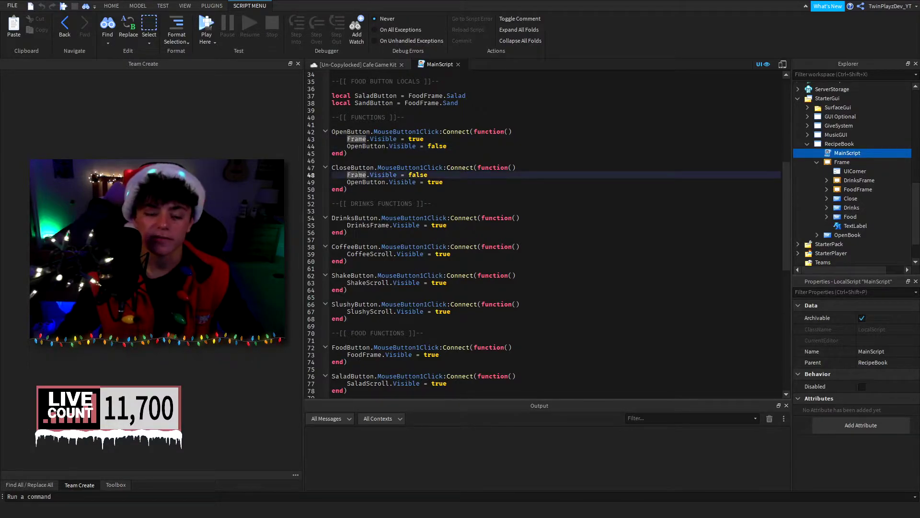
left_click(365, 181)
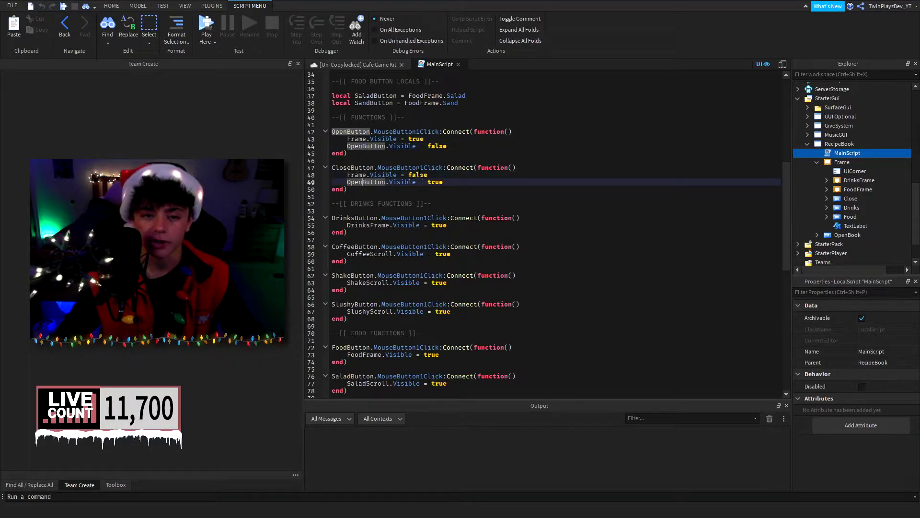
Step: Return to the place view and toggle the RecipeBook Frame's Visible property off and back on
left_click(382, 67)
left_click(843, 162)
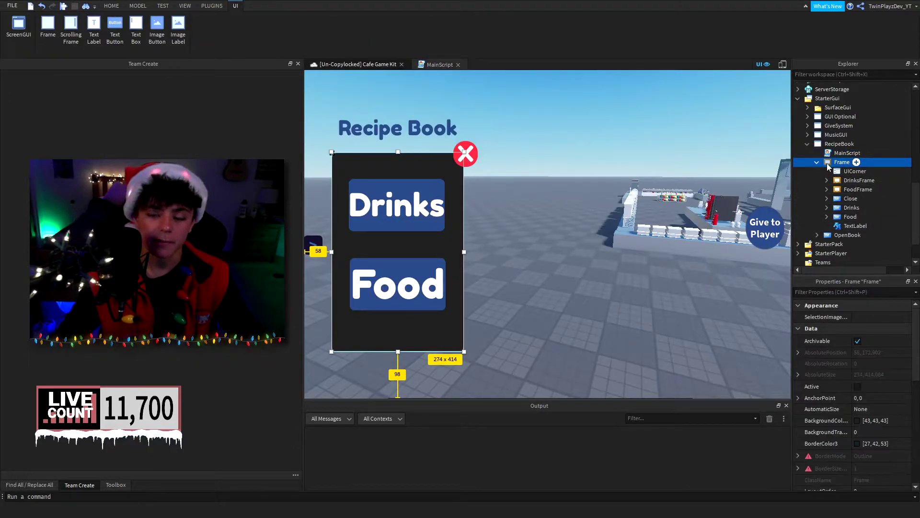
scroll(885, 362, "down", 3)
left_click(858, 455)
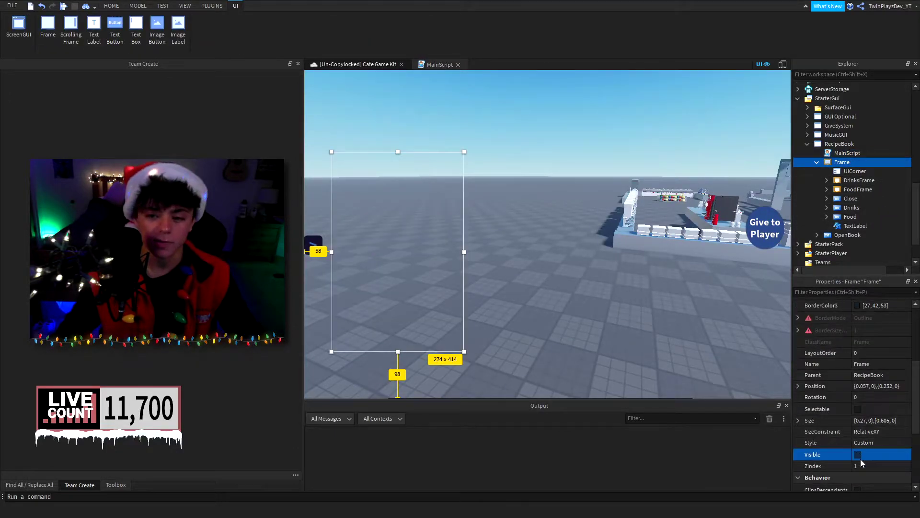
left_click(857, 455)
left_click(603, 291)
Step: Reopen RecipeBook's MainScript and examine its Drinks Functions and Food Functions sections
left_click(839, 145)
double_click(840, 153)
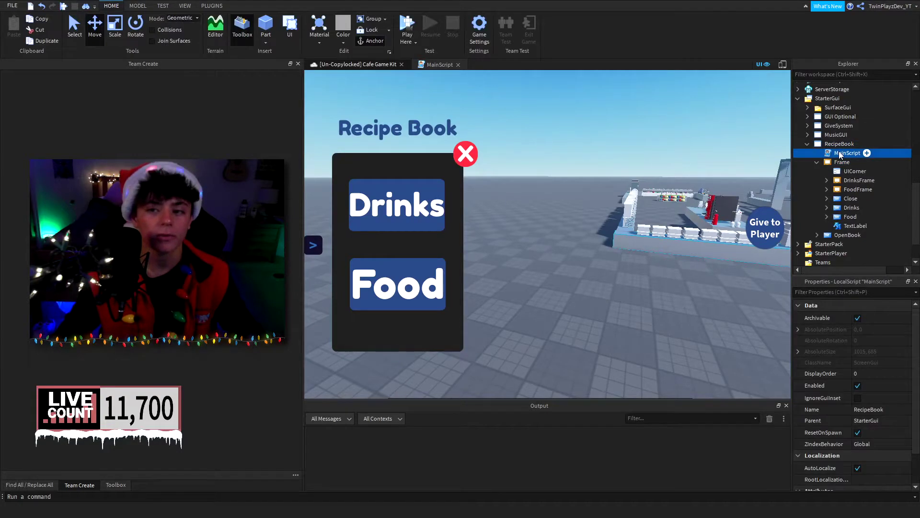
scroll(503, 215, "down", 3)
left_click(482, 209)
scroll(483, 210, "up", 2)
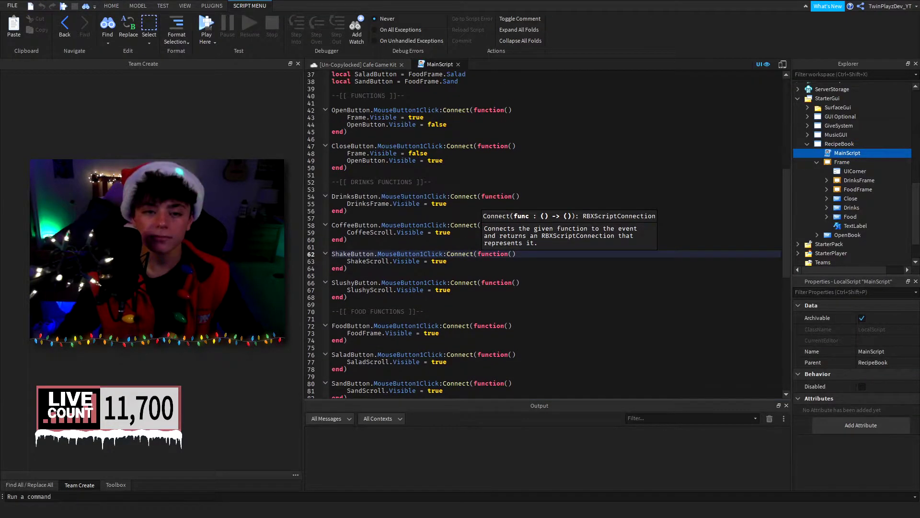
left_click(412, 196)
left_click(345, 195)
left_click_drag(340, 182, 386, 326)
left_click(386, 289)
scroll(384, 292, "down", 2)
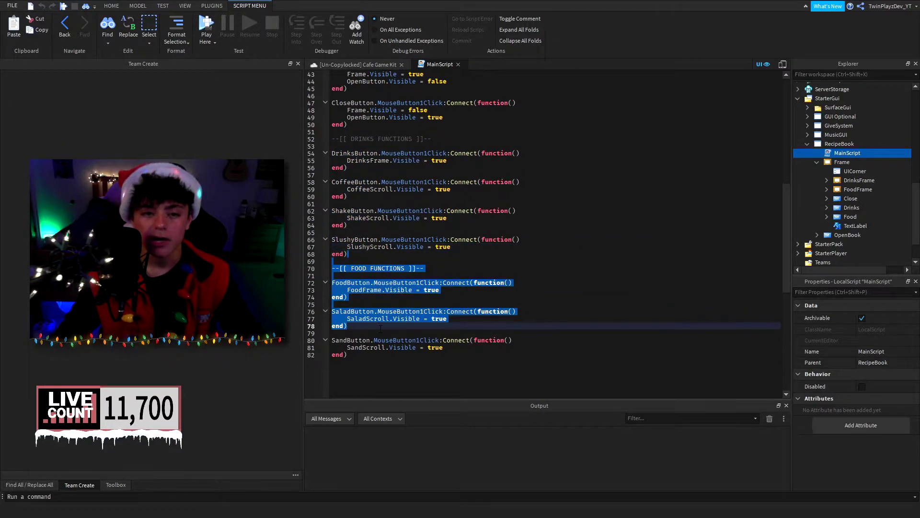
left_click(386, 326)
scroll(390, 293, "up", 3)
Step: Examine the DrinksButton function and its DrinksFrame.Visible line alongside the Drinks button and FoodFrame objects
left_click(337, 210)
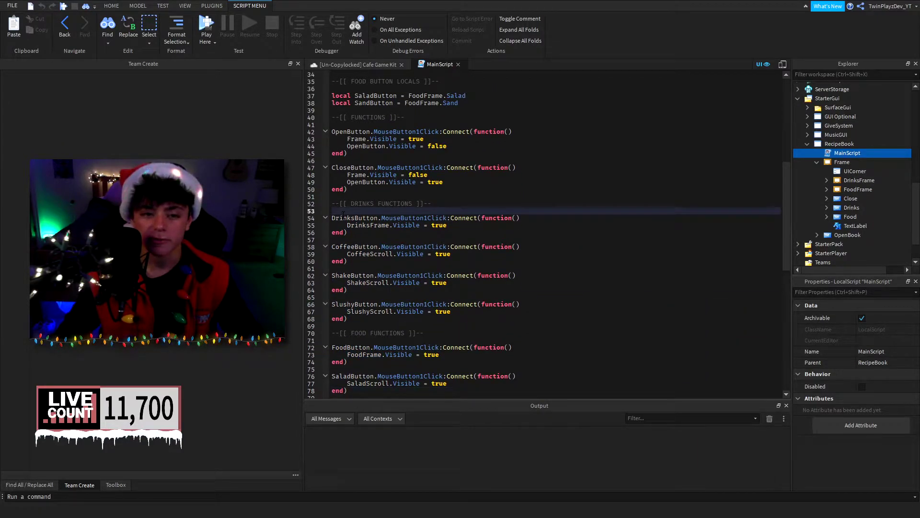
left_click(343, 215)
left_click(846, 207)
left_click(421, 225)
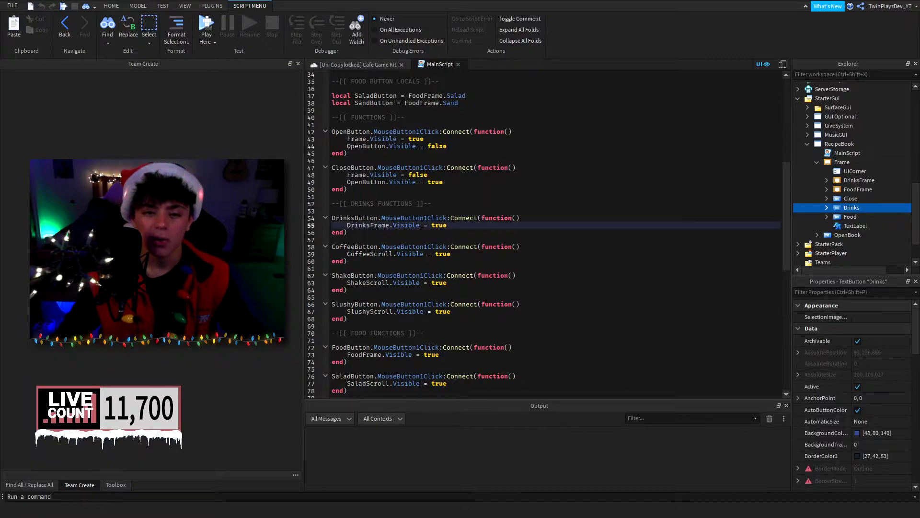
left_click(853, 189)
Step: Return to the place view and turn on DrinksFrame's Visible property
left_click(358, 66)
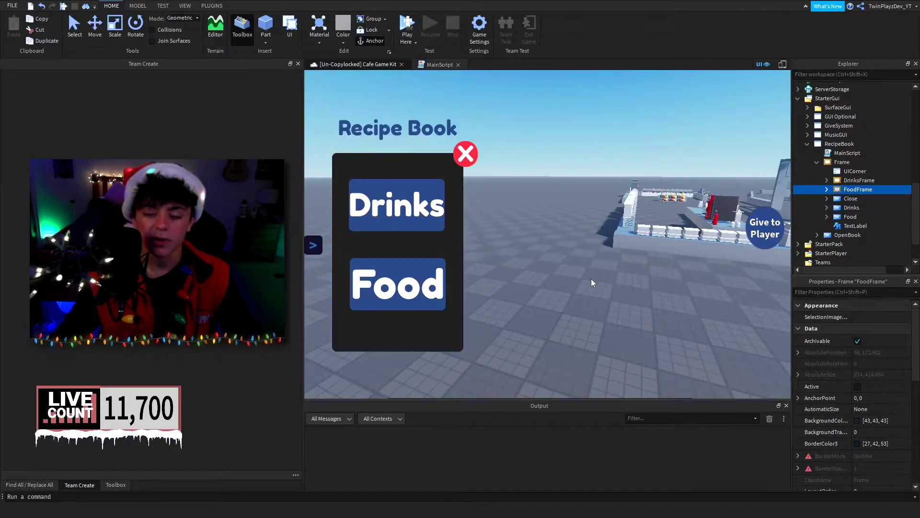
left_click(859, 180)
scroll(858, 383, "down", 3)
scroll(864, 400, "down", 2)
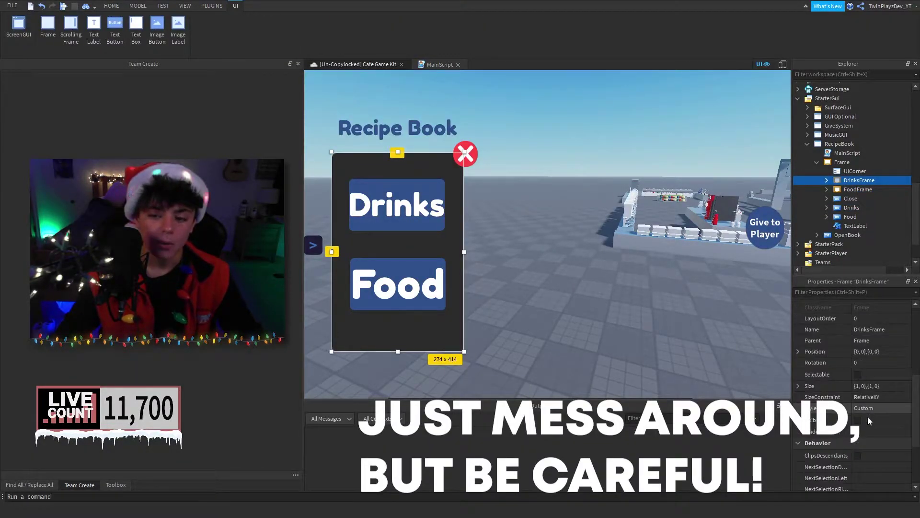
left_click(859, 420)
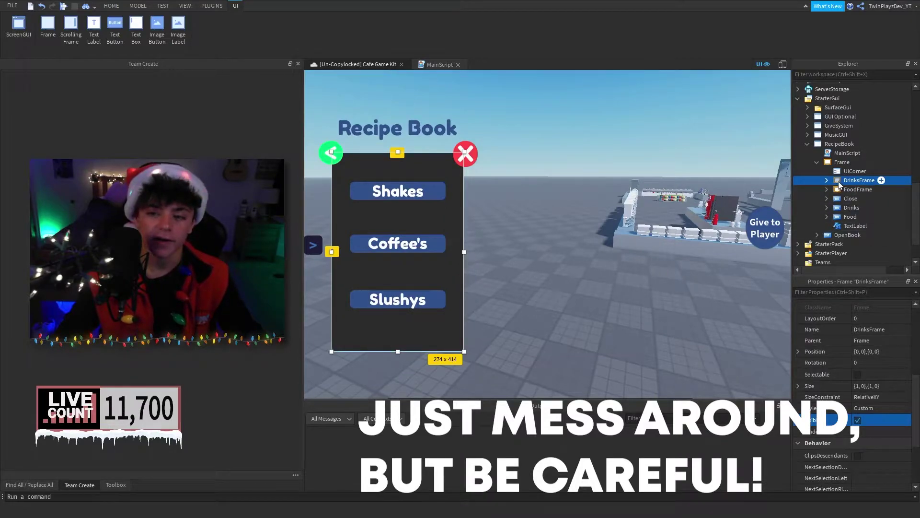
Step: Preview FoodFrame by toggling its Visible property on and off, and switch DrinksFrame's Visible property off and back on
left_click(841, 190)
left_click(857, 420)
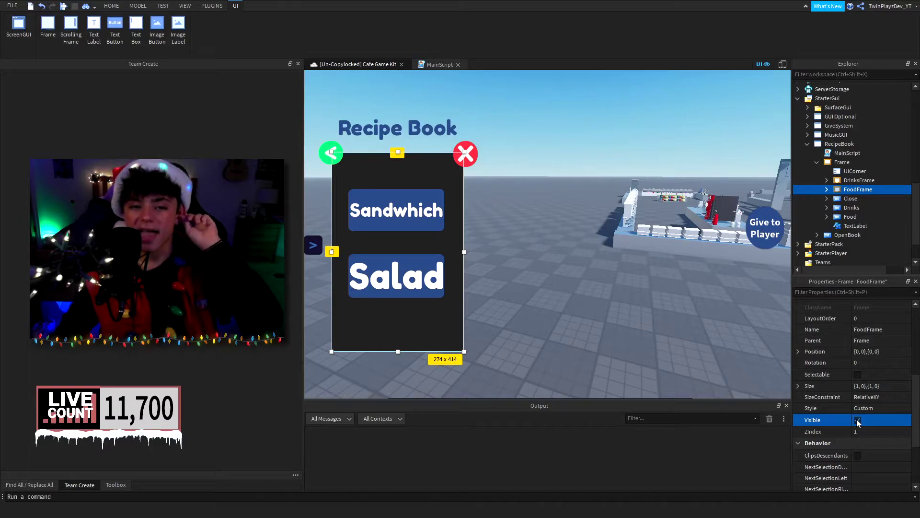
left_click(858, 421)
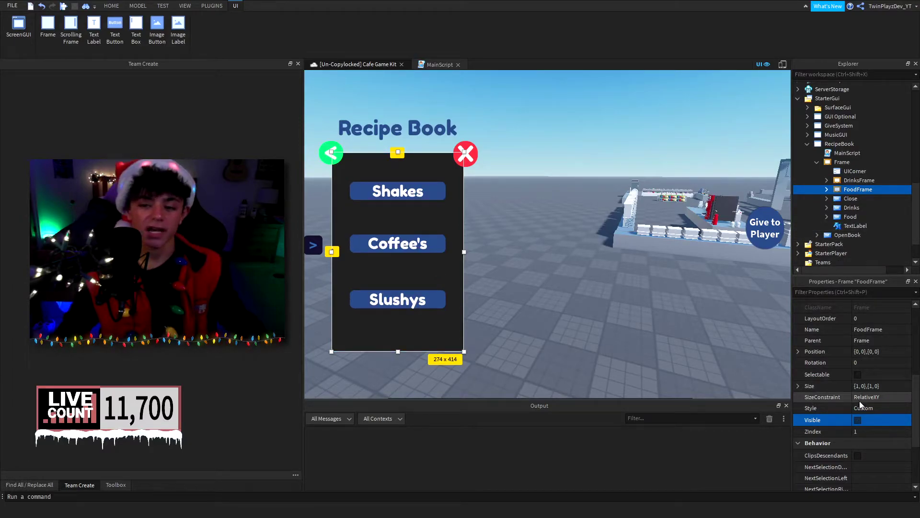
left_click(857, 420)
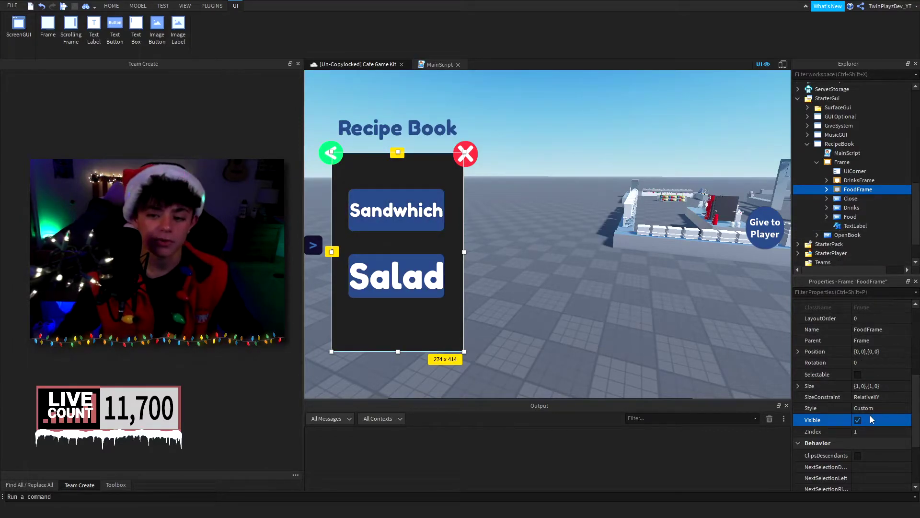
left_click(858, 421)
left_click(857, 420)
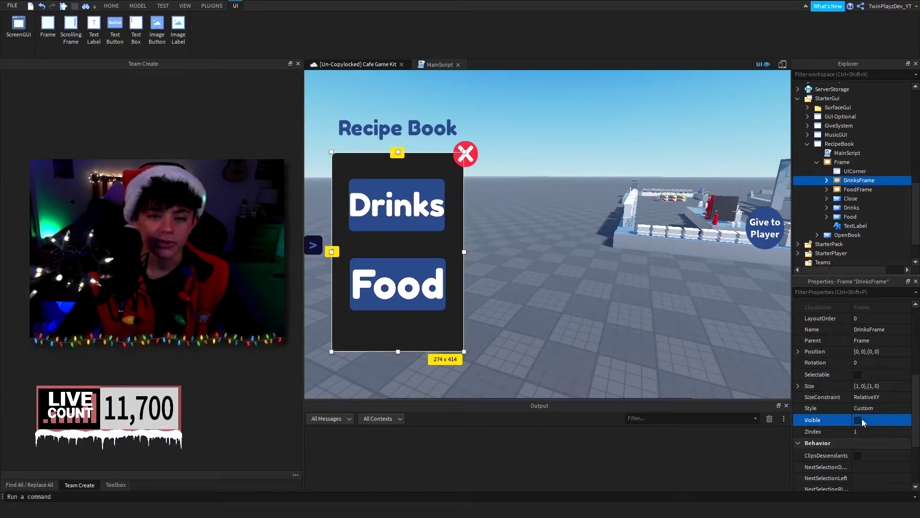
left_click(858, 420)
Step: Expand DrinksFrame and preview its ShakeScroll by turning the Visible property on and off again
left_click(847, 182)
left_click(827, 182)
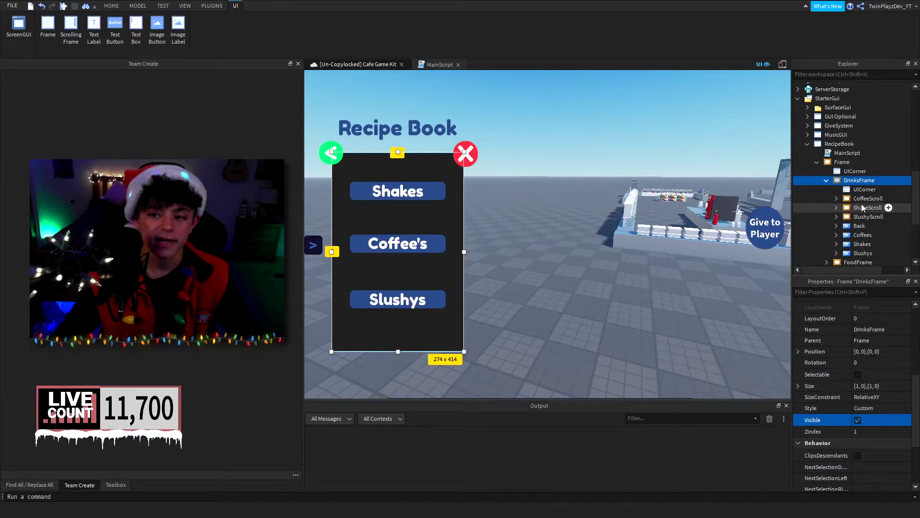
left_click(867, 208)
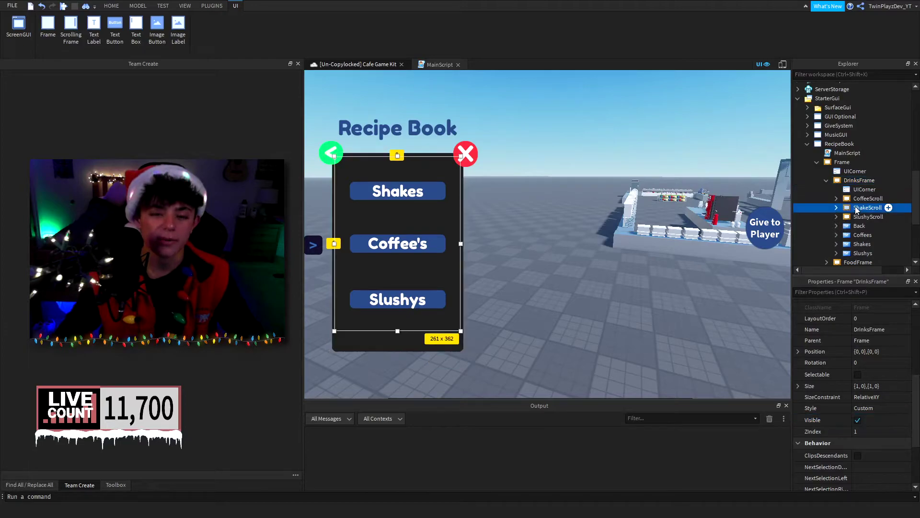
scroll(879, 376, "down", 2)
left_click(869, 339)
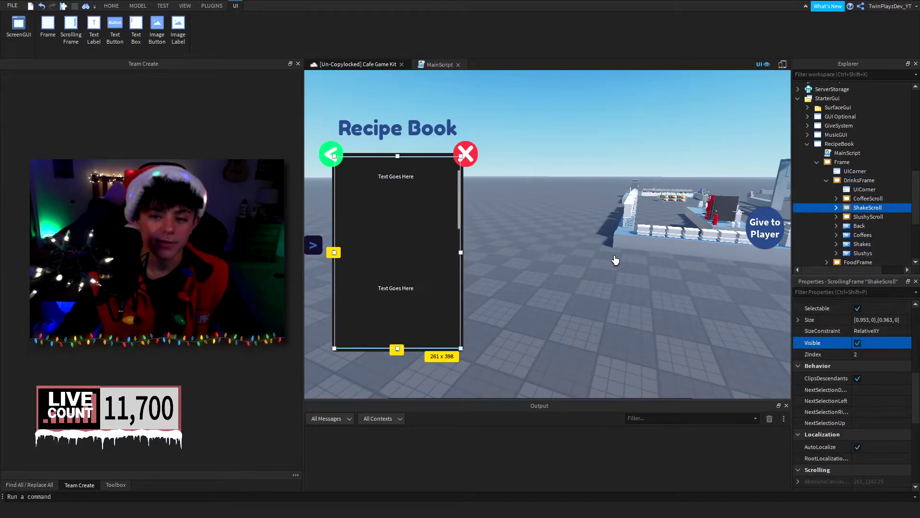
left_click(869, 342)
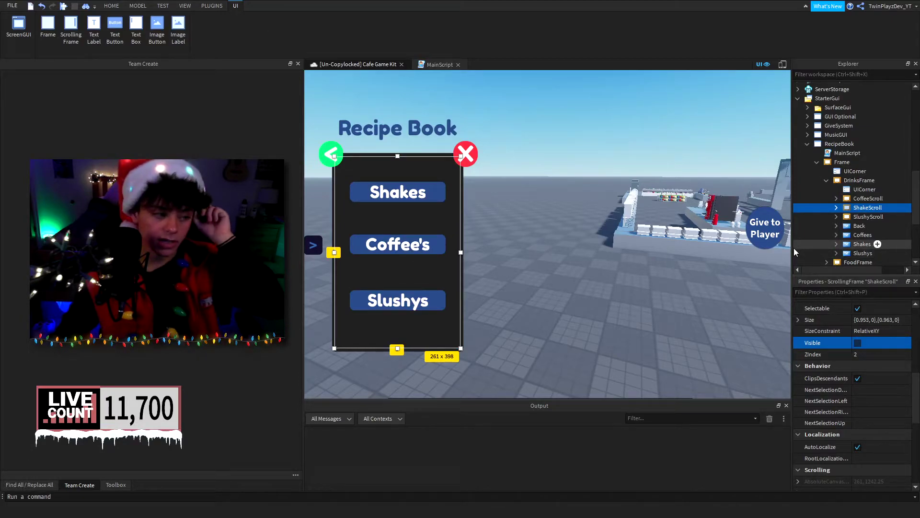
Step: Open the LocalScript inside DrinksFrame's Back button, examine its if block that hides the drink scrolls, and close the script
left_click(836, 226)
double_click(870, 244)
left_click(407, 111)
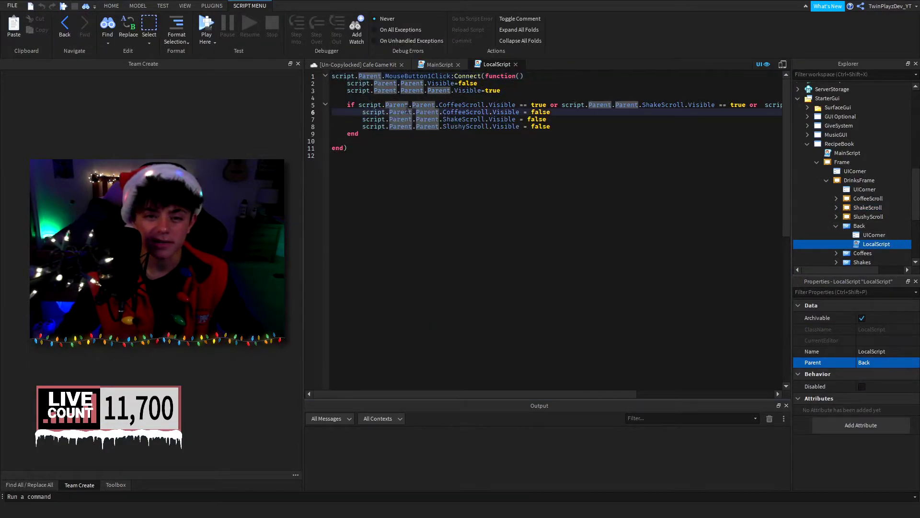
left_click_drag(403, 105, 422, 141)
left_click(422, 141)
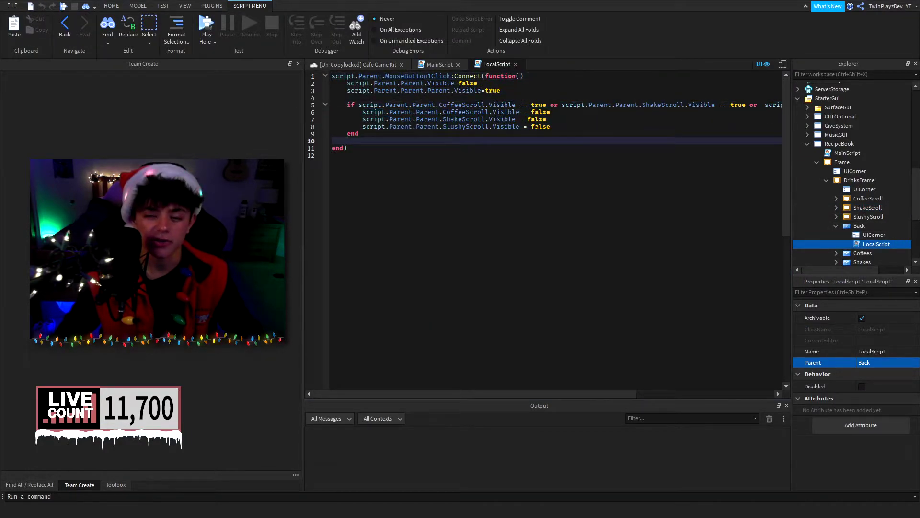
left_click(516, 64)
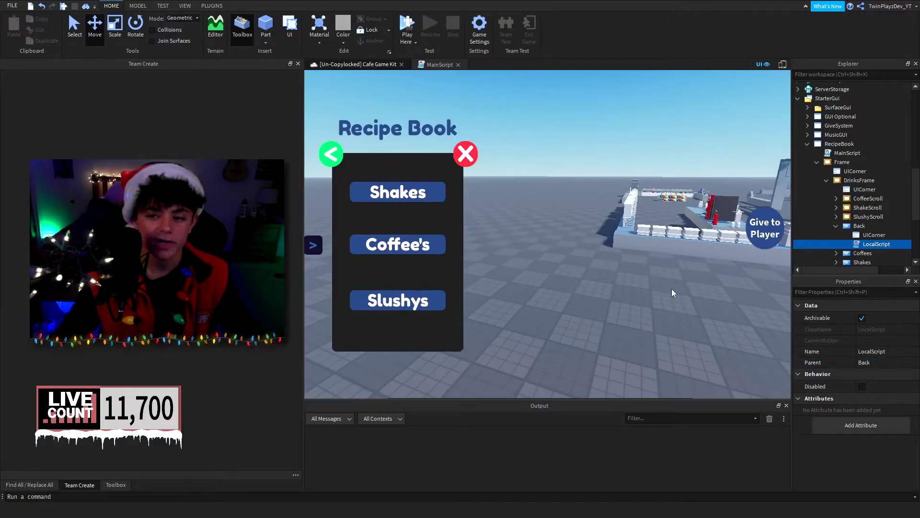
Step: Inspect DrinksFrame and its ShakeScroll and CoffeeScroll in turn
left_click(858, 180)
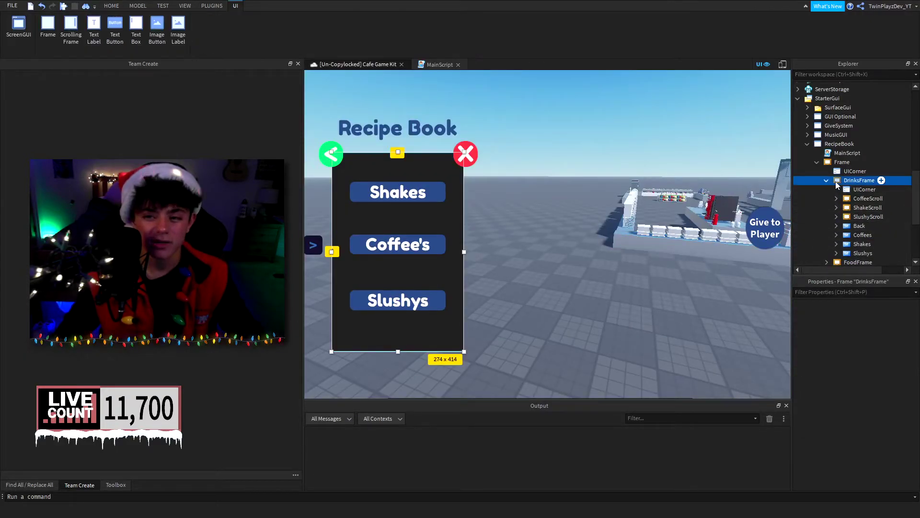
left_click(852, 207)
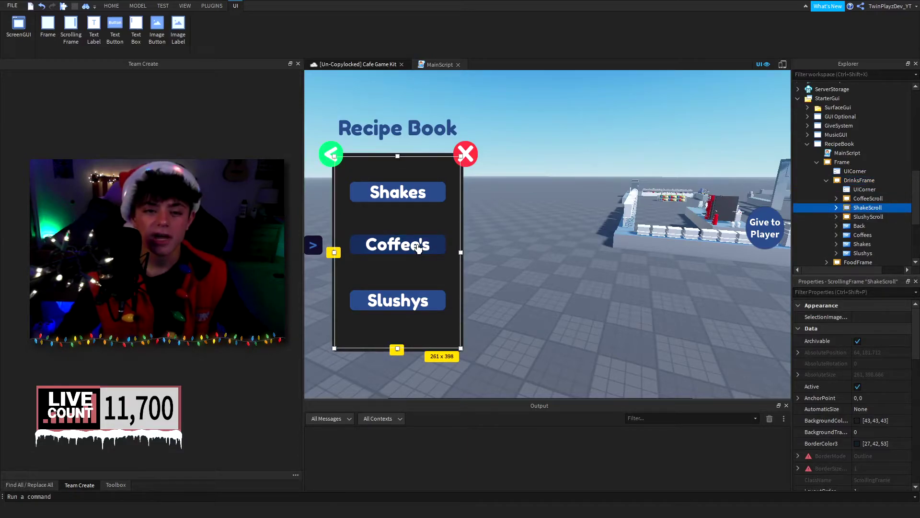
left_click(856, 199)
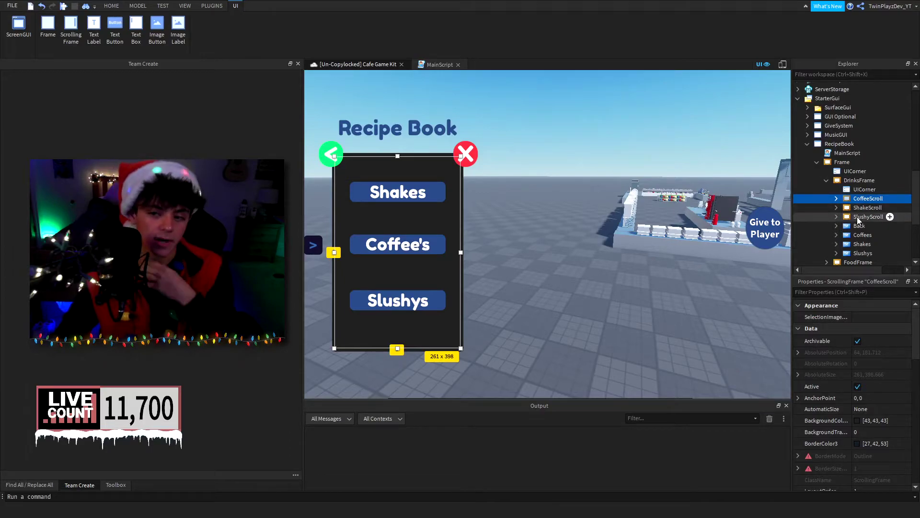
Step: Select CoffeeScroll, ShakeScroll and SlushyScroll together and preview them by turning on their Visible property, then hide them again
left_click(857, 216)
left_click(854, 208, "ctrl")
left_click(851, 199, "ctrl")
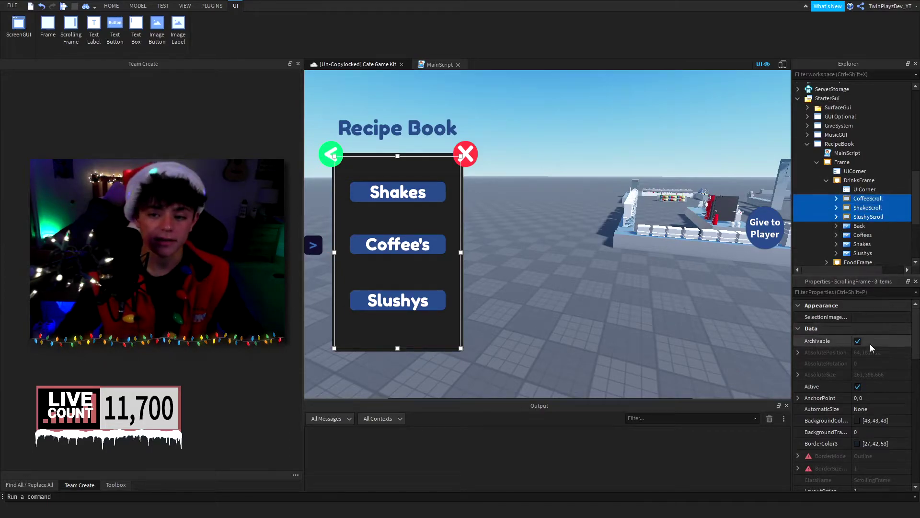
scroll(869, 360, "down", 4)
scroll(866, 380, "down", 1)
left_click(858, 416)
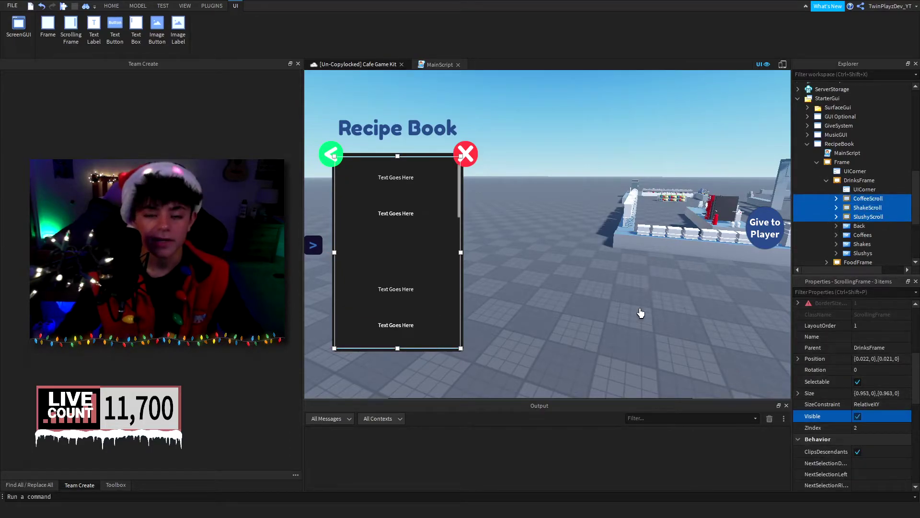
Step: Turn on the Visible property of ShakeScroll only
left_click(847, 198)
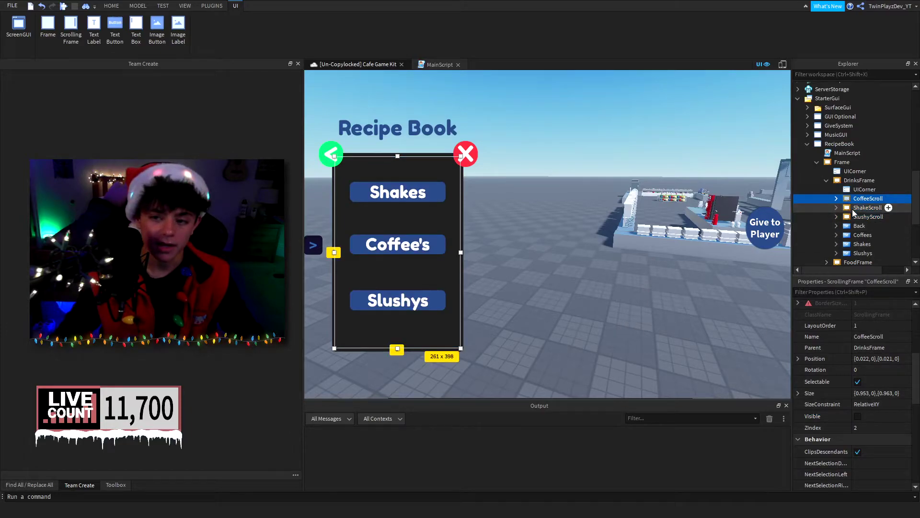
left_click(859, 207)
left_click(857, 416)
left_click(849, 216)
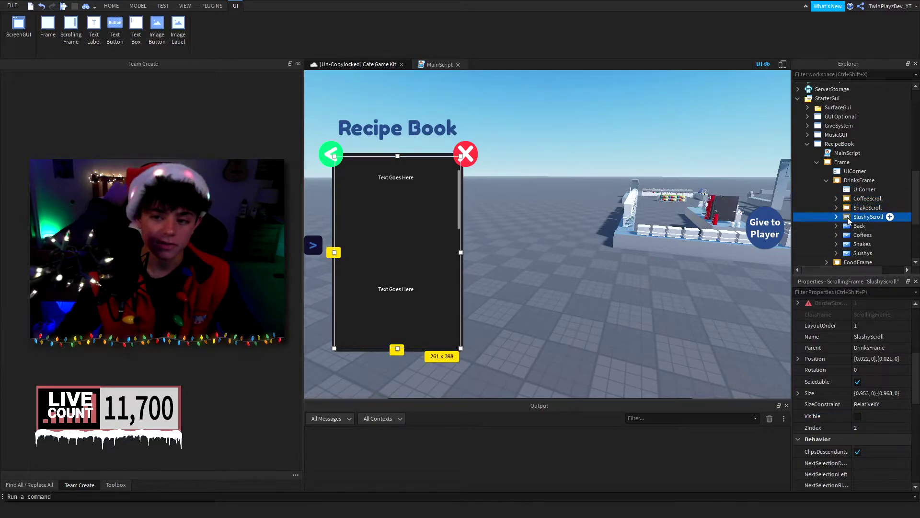
left_click(851, 209)
Step: Expand ShakeScroll and delete two of its three TextLabels
left_click(836, 207)
scroll(856, 208, "down", 1)
left_click(861, 209)
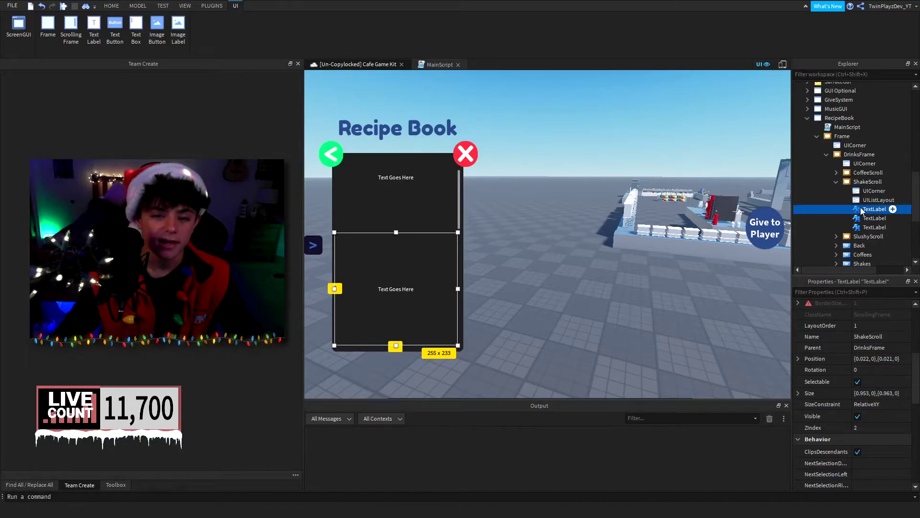
key("Delete")
left_click(862, 210)
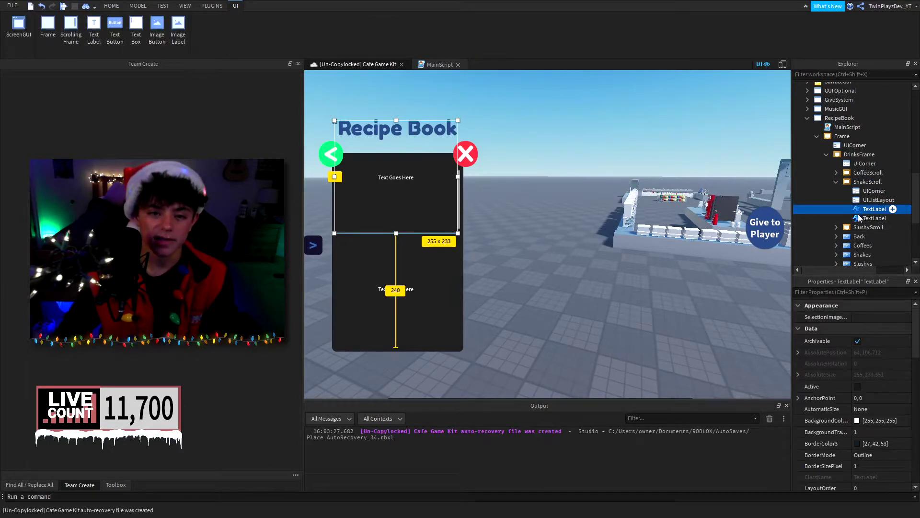
key("Delete")
Step: Shrink the height of ShakeScroll's remaining TextLabel so it measures about 255 x 61
left_click(858, 210)
scroll(410, 194, "up", 2)
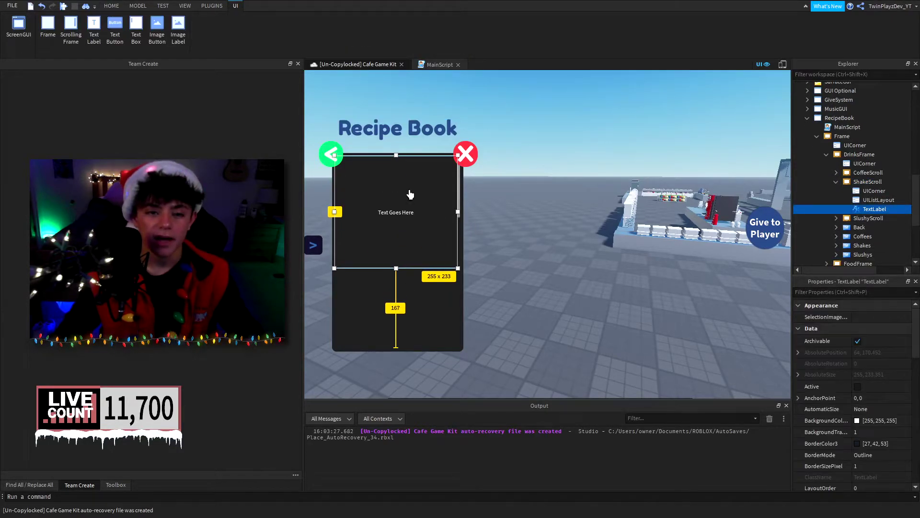
left_click_drag(395, 273, 404, 172)
Step: Set the TextLabel's text to "Vanilla Shake : Milk > Flavor > Ice > Shake Mixer"
scroll(870, 428, "down", 10)
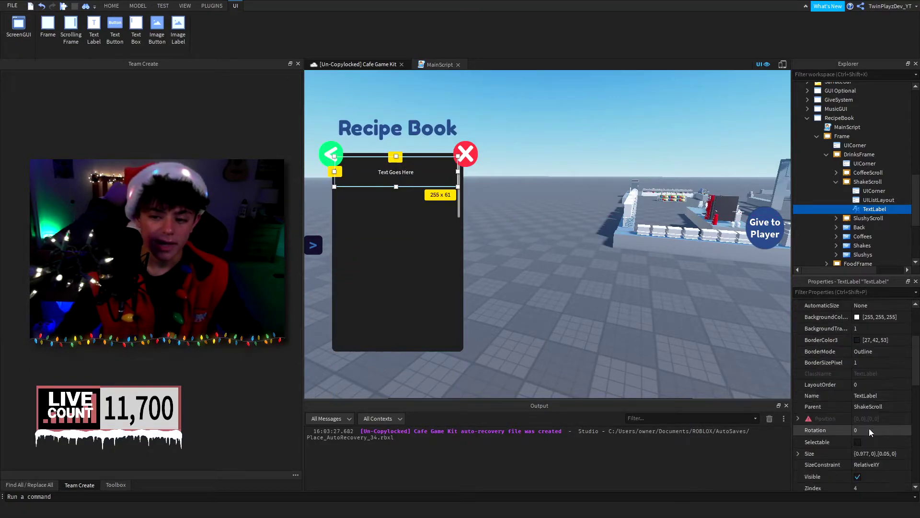
left_click(887, 464)
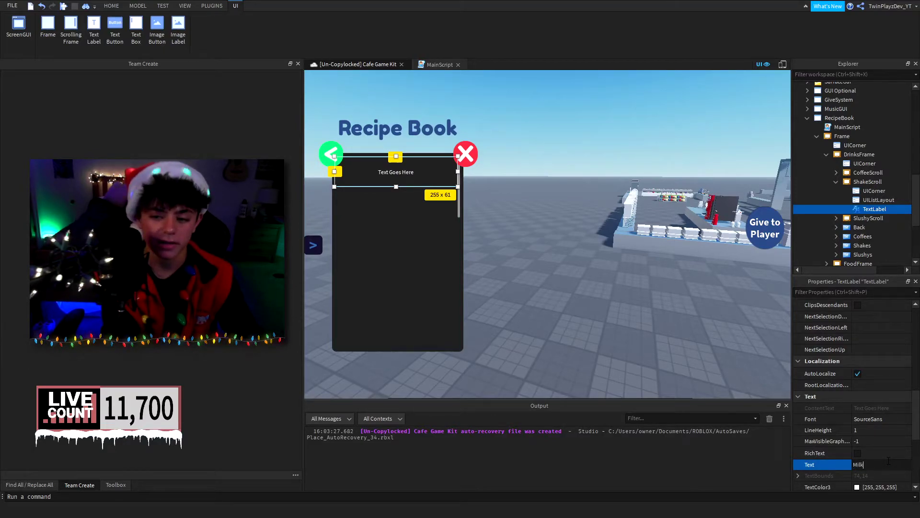
left_click(888, 463)
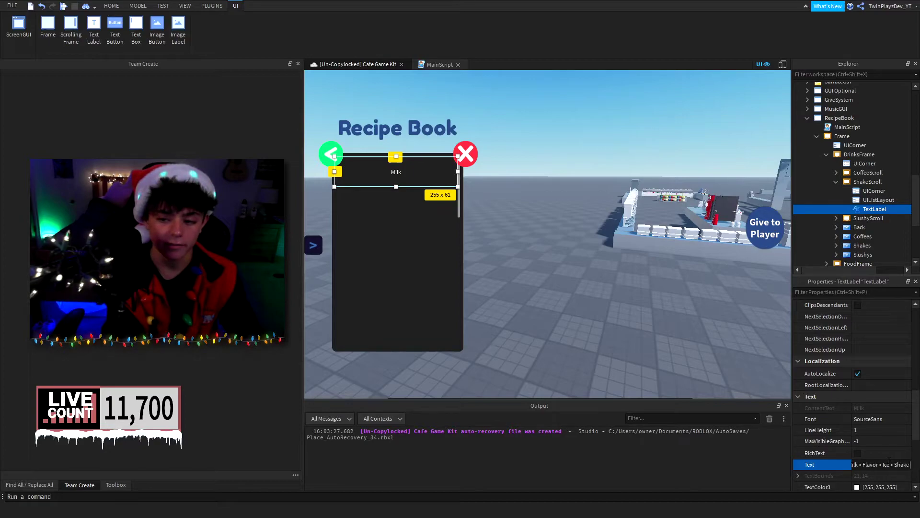
left_click(574, 305)
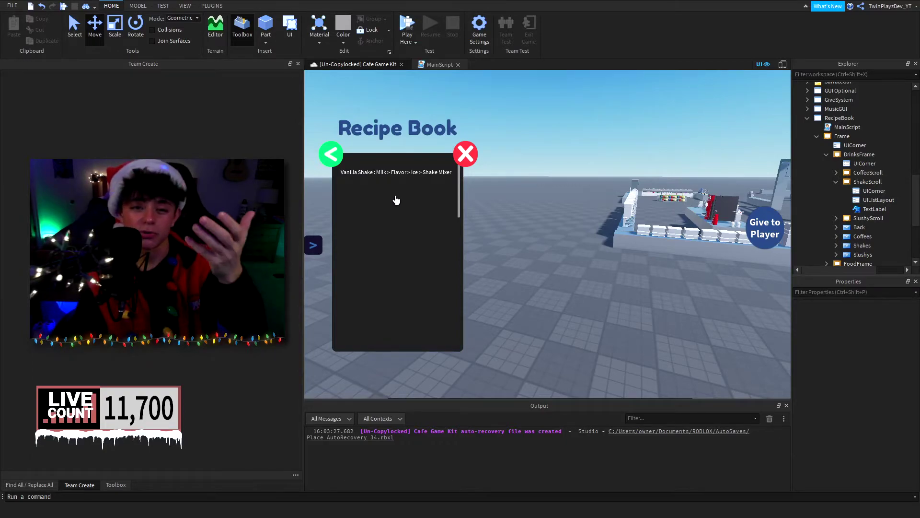
Step: Turn off the Visible property of ShakeScroll and of its parent DrinksFrame
scroll(412, 216, "down", 3)
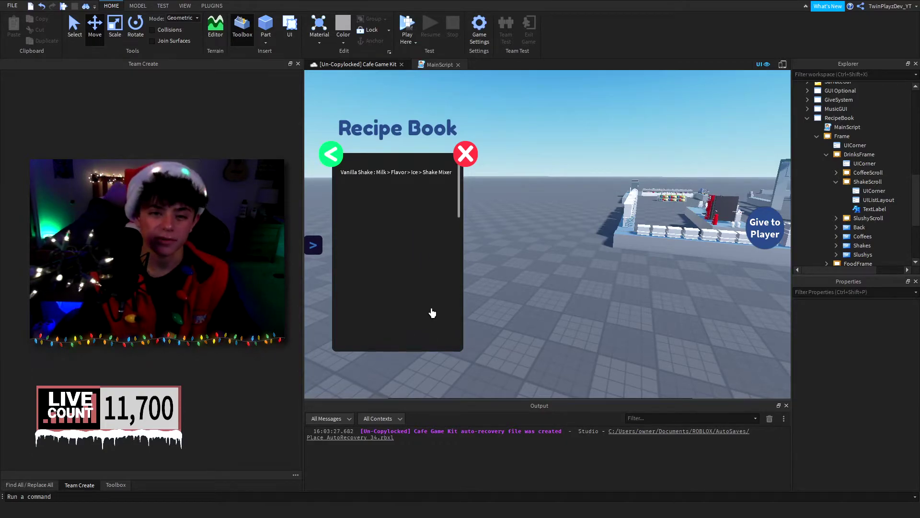
left_click(835, 166)
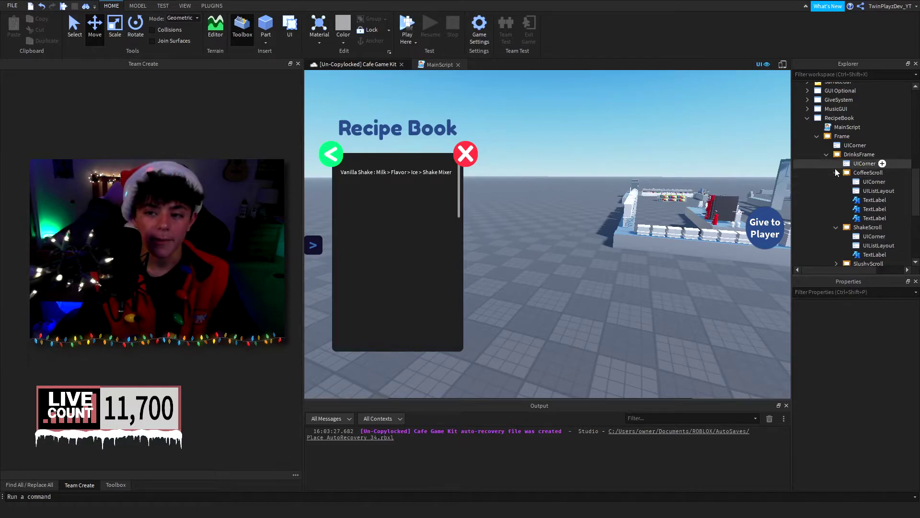
left_click(836, 181)
left_click(865, 182)
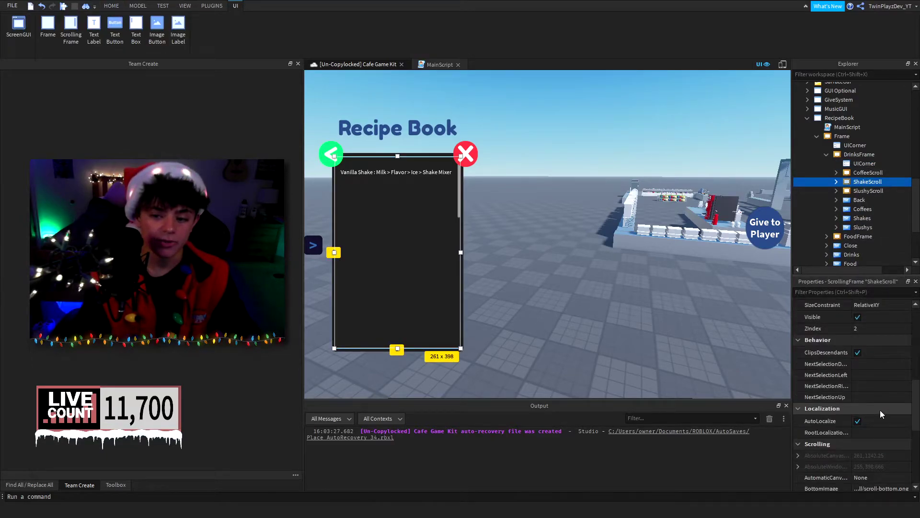
left_click(858, 383)
double_click(838, 158)
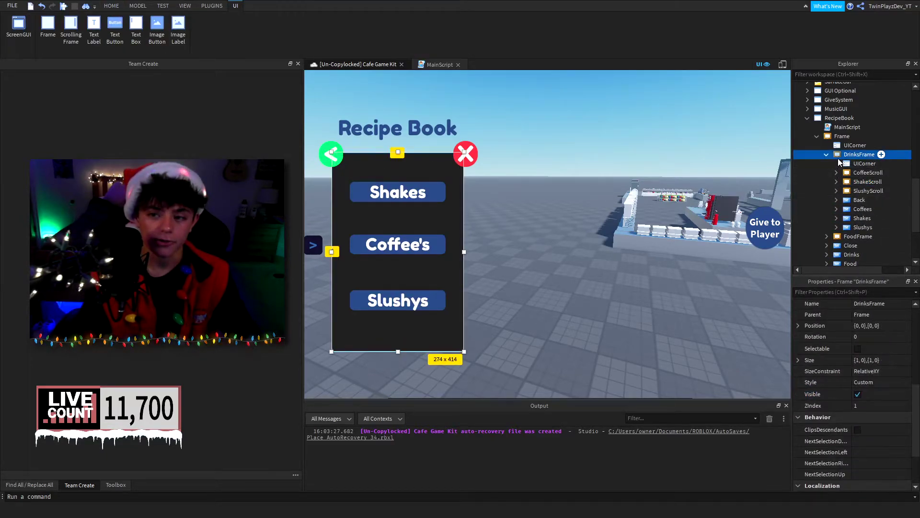
left_click(858, 394)
left_click(653, 342)
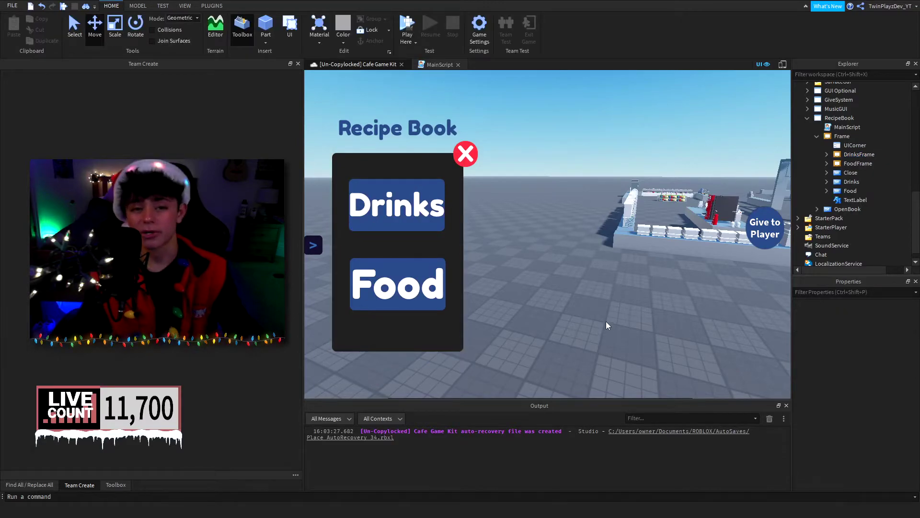
Step: Turn on the Visible property of FoodFrame in the RecipeBook's Frame
scroll(844, 192, "up", 3)
left_click_drag(837, 169, 837, 120)
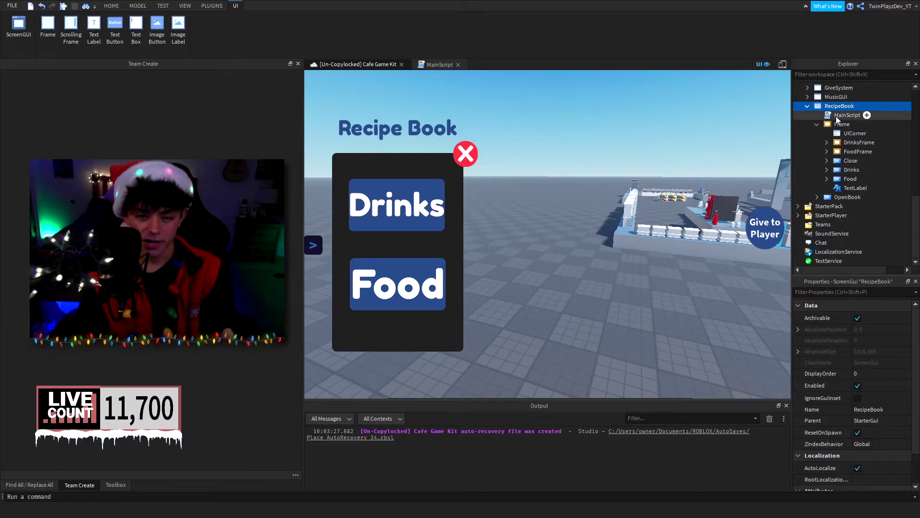
left_click(840, 125)
left_click(859, 142)
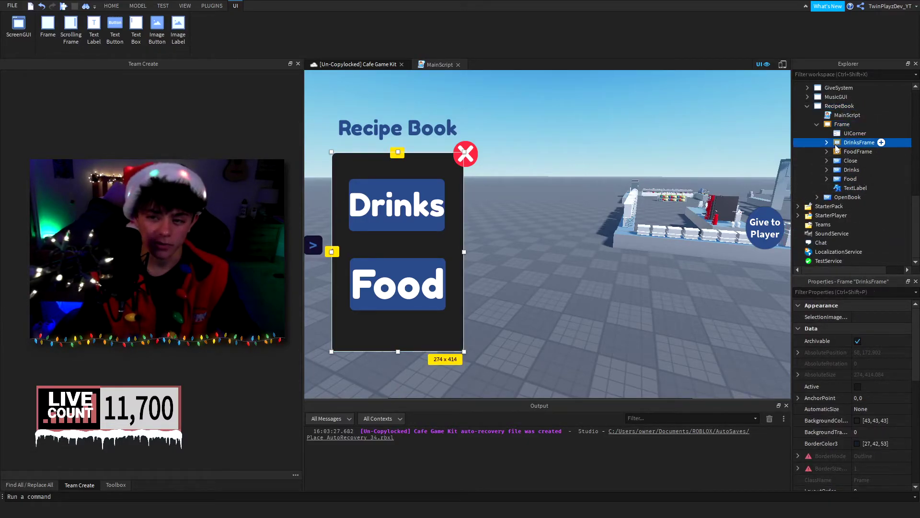
left_click(842, 153)
scroll(839, 361, "down", 5)
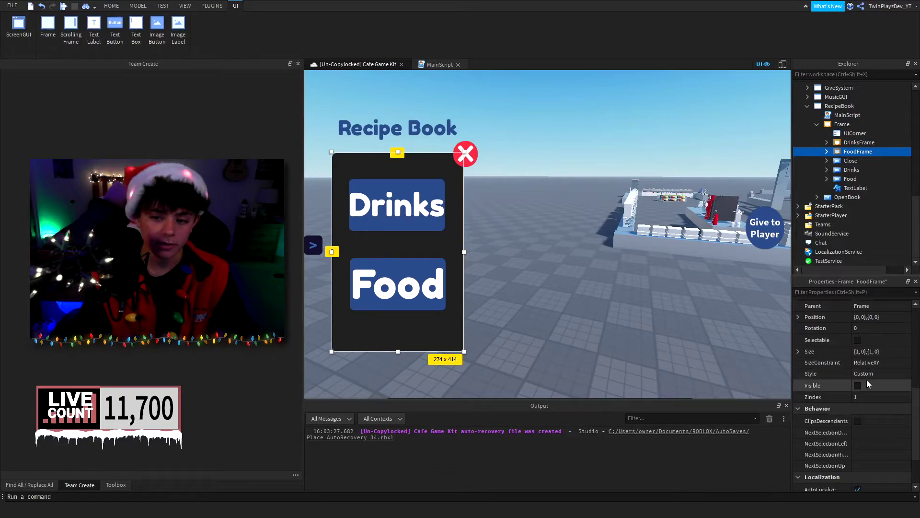
left_click(858, 385)
Step: Expand FoodFrame and turn on the Visible property of SandScroll
left_click(826, 151)
left_click(868, 171)
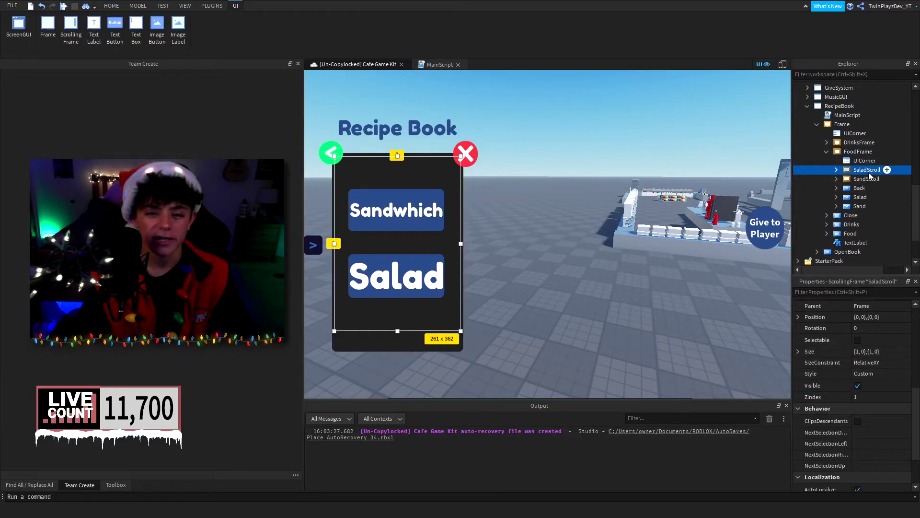
left_click(866, 179)
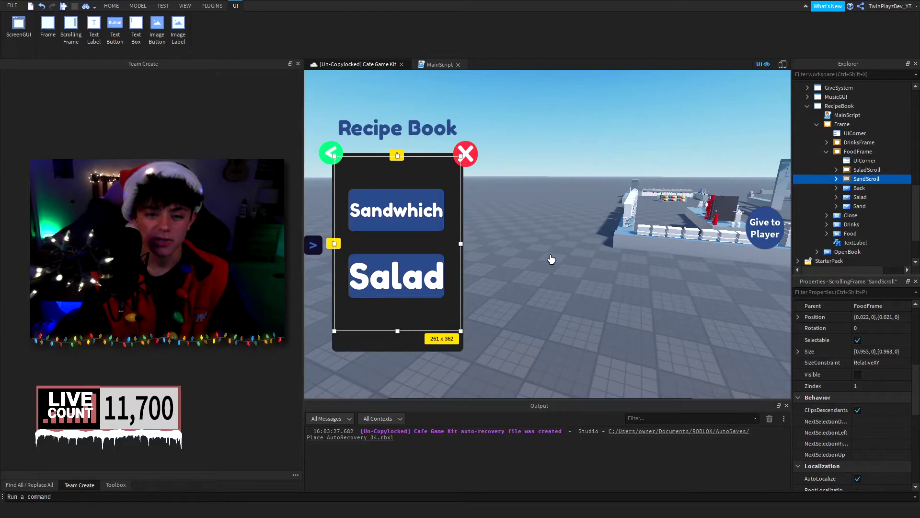
left_click(860, 188)
scroll(858, 396, "up", 5)
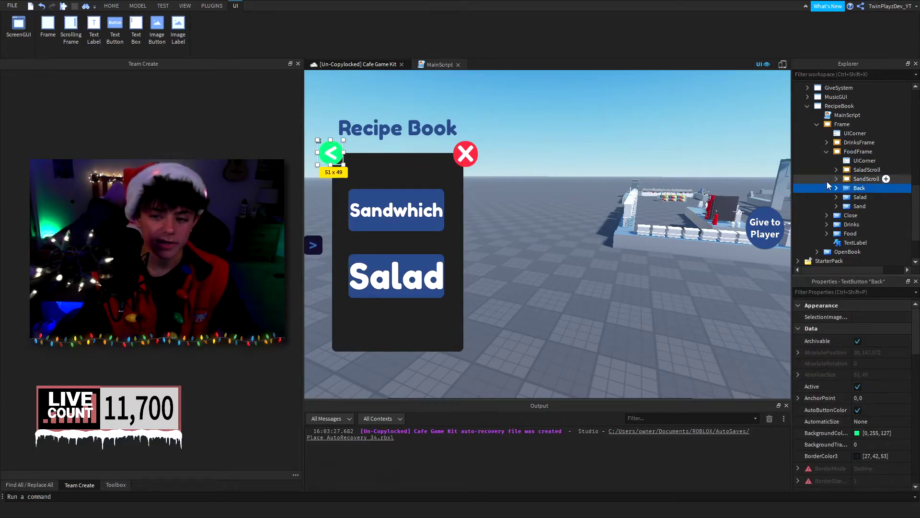
left_click(858, 179)
scroll(873, 395, "down", 3)
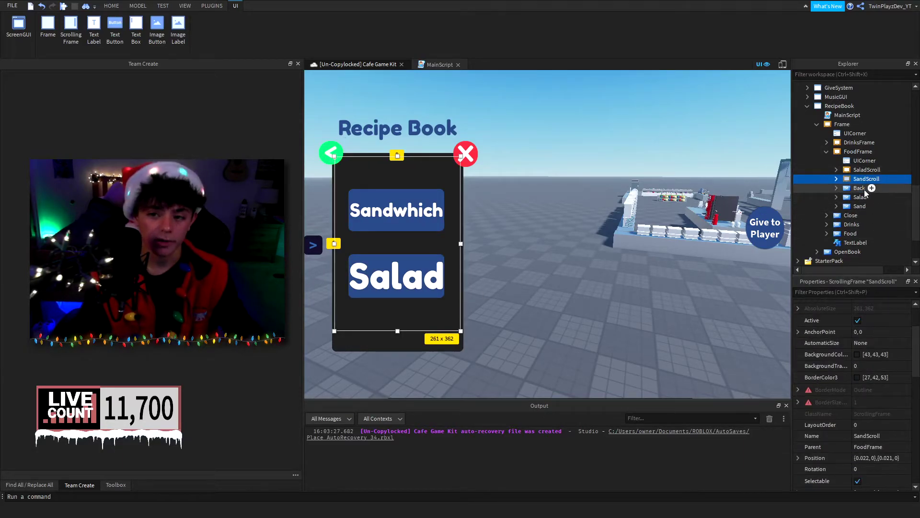
scroll(869, 396, "down", 4)
left_click(857, 384)
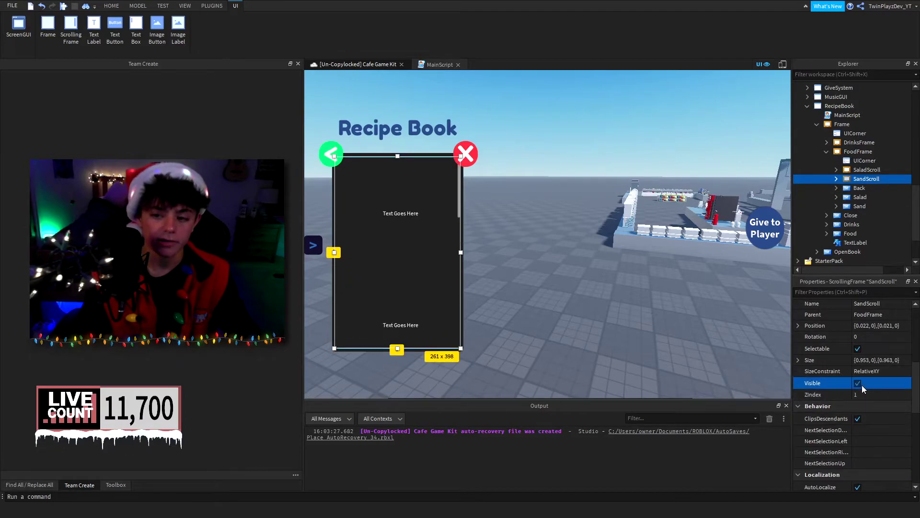
Step: Expand SandScroll and delete two of its three TextLabels
left_click(836, 179)
left_click(863, 206)
left_click(864, 215)
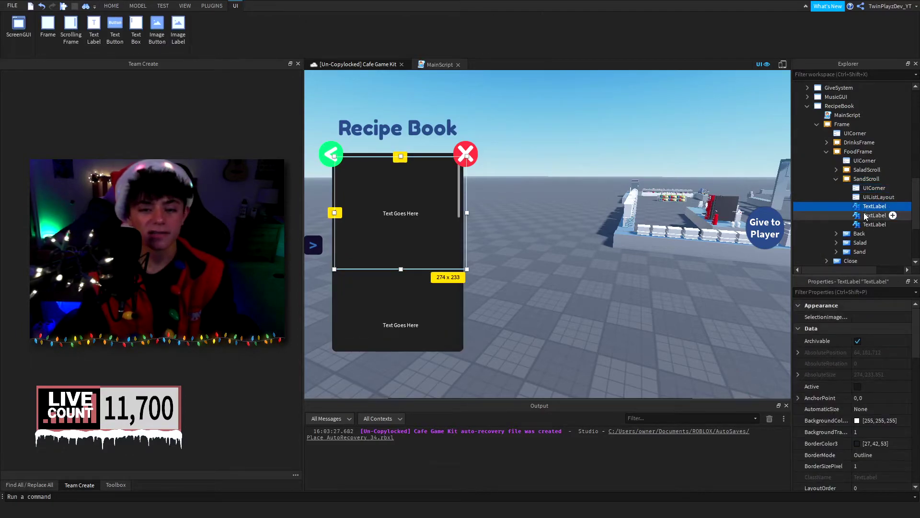
key("Delete")
Step: Shrink SandScroll's remaining TextLabel to about 274 x 61 and set its text to "Sandwhich : 6 Inch > Pepproni > Ketchup"
left_click(865, 206)
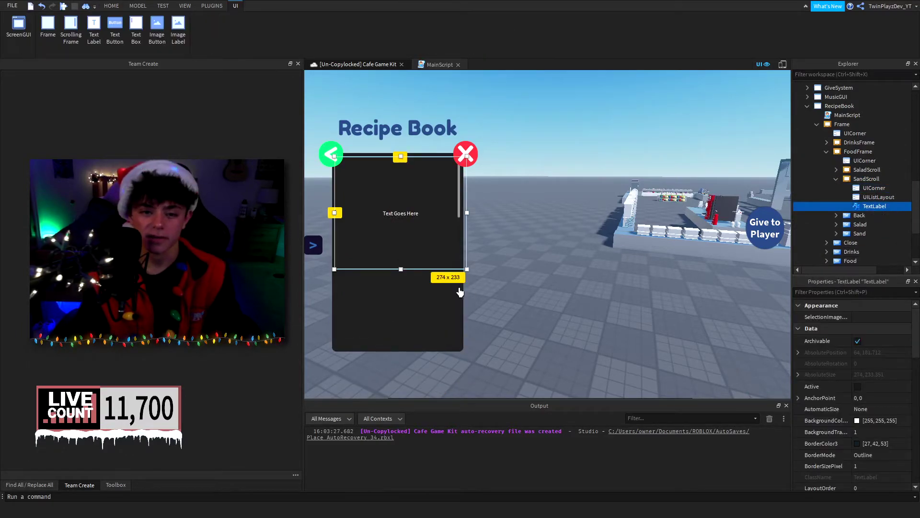
left_click_drag(402, 272, 409, 171)
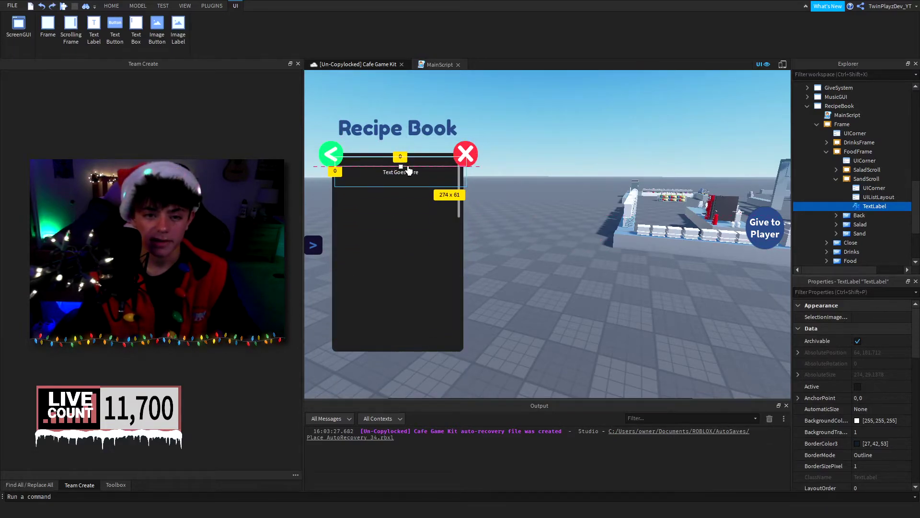
scroll(877, 407, "down", 10)
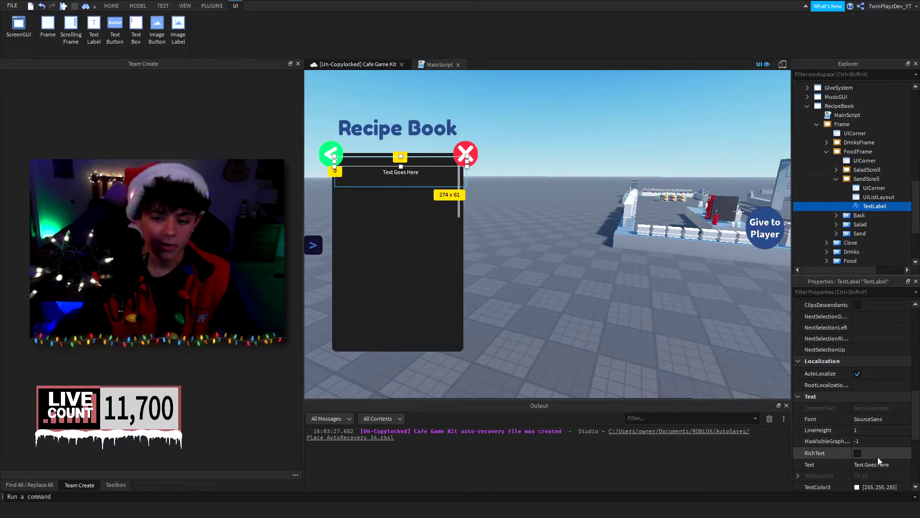
left_click(879, 464)
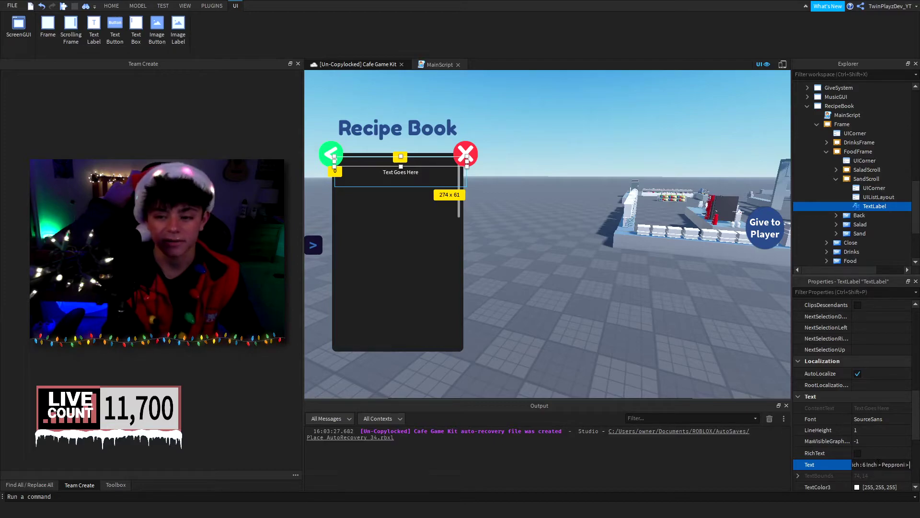
key("Return")
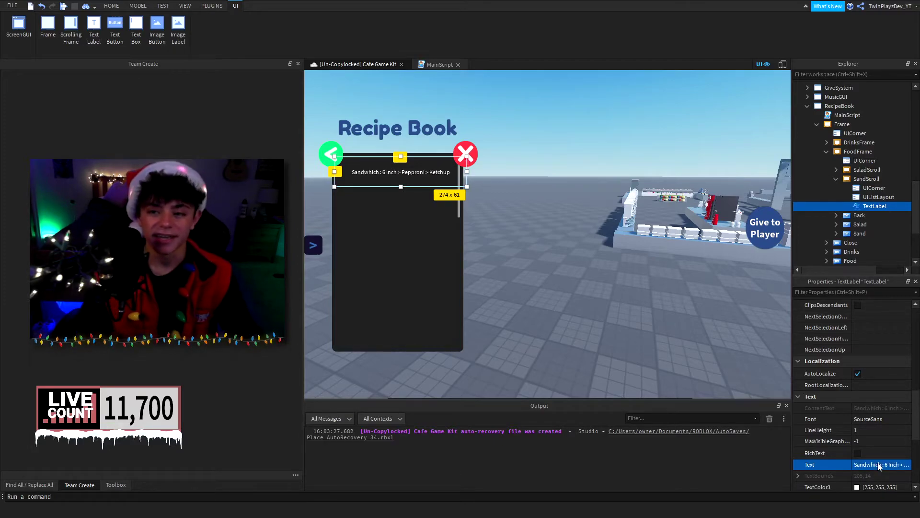
Step: Turn off the Visible property of SandScroll and of its parent FoodFrame
left_click(835, 180)
left_click(850, 180)
scroll(882, 371, "up", 5)
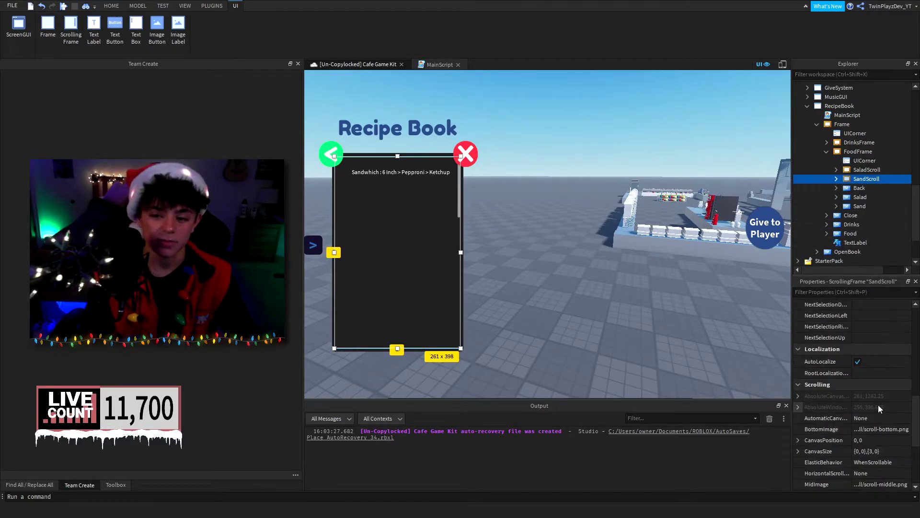
left_click(858, 389)
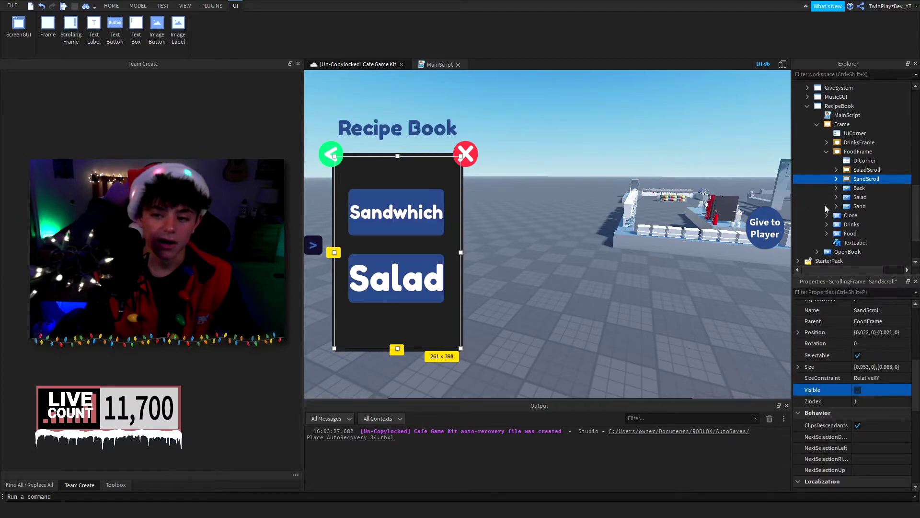
left_click(826, 152)
left_click(839, 154)
left_click(858, 401)
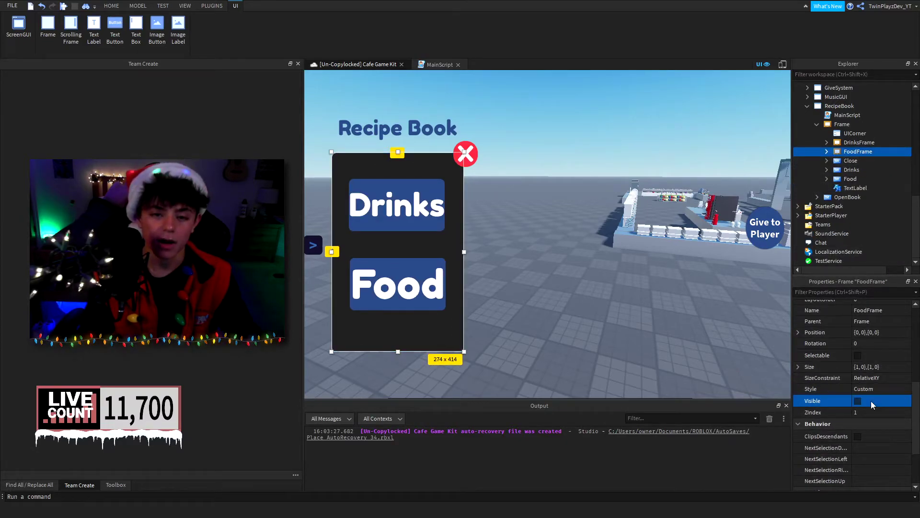
Step: Move the RecipeBook ScreenGui from StarterGui into GrayBlock of the Recipe Book model and collapse StarterGui
left_click(816, 124)
left_click(808, 170)
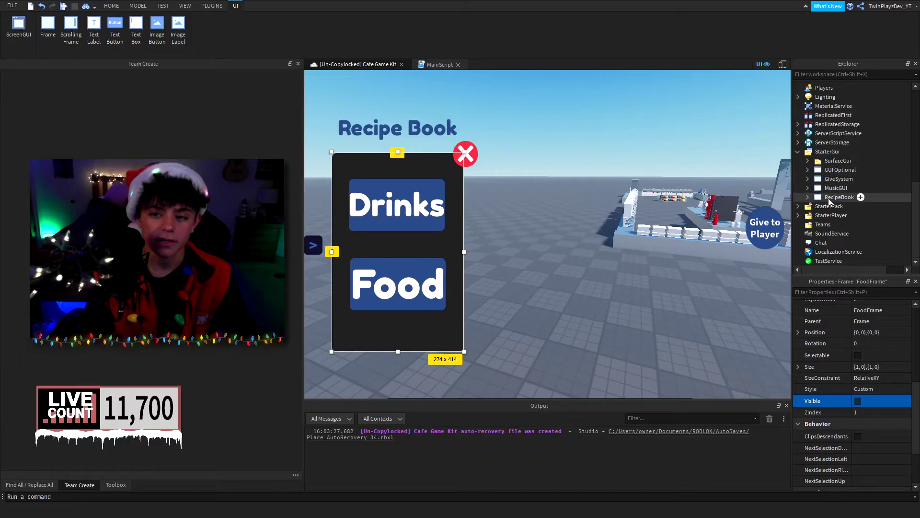
left_click_drag(829, 199, 844, 114)
scroll(856, 194, "up", 3)
scroll(827, 223, "down", 3)
left_click(798, 160)
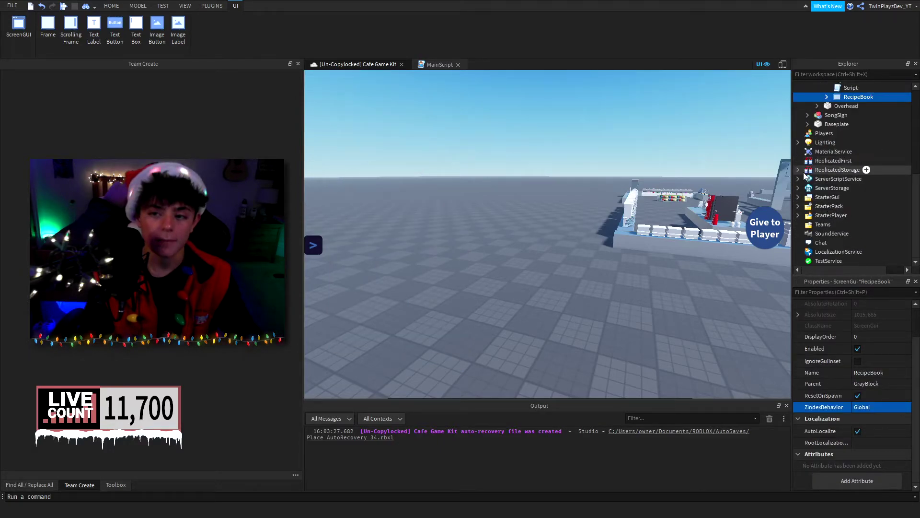
Step: Expand the RecipeBook under GrayBlock down to DrinksFrame and examine its frames and buttons
scroll(815, 169, "up", 5)
left_click(575, 352)
right_click_drag(575, 352, 665, 260)
key("w")
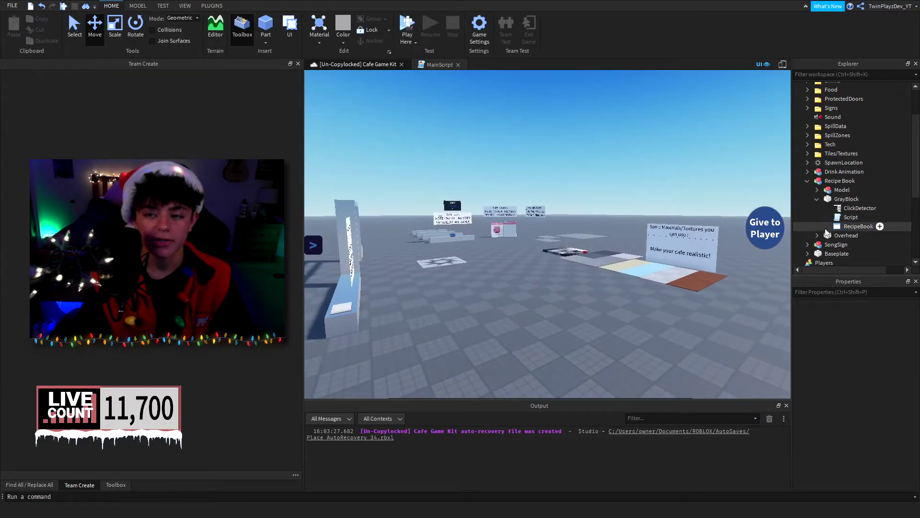
left_click(826, 226)
scroll(834, 220, "down", 3)
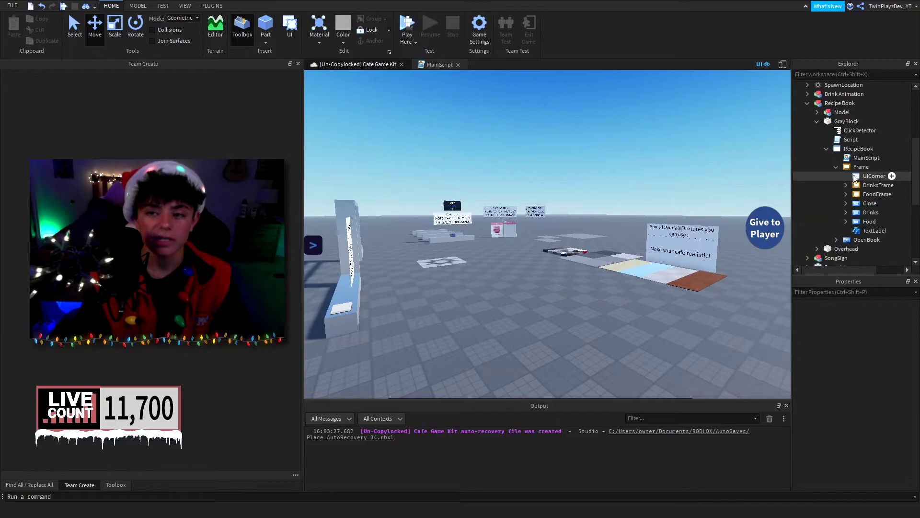
left_click(836, 176)
left_click(858, 176)
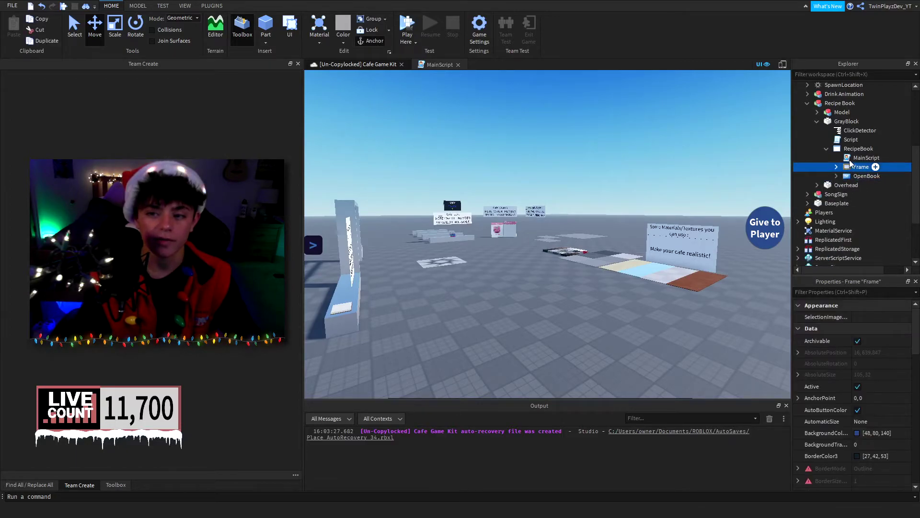
left_click(858, 166)
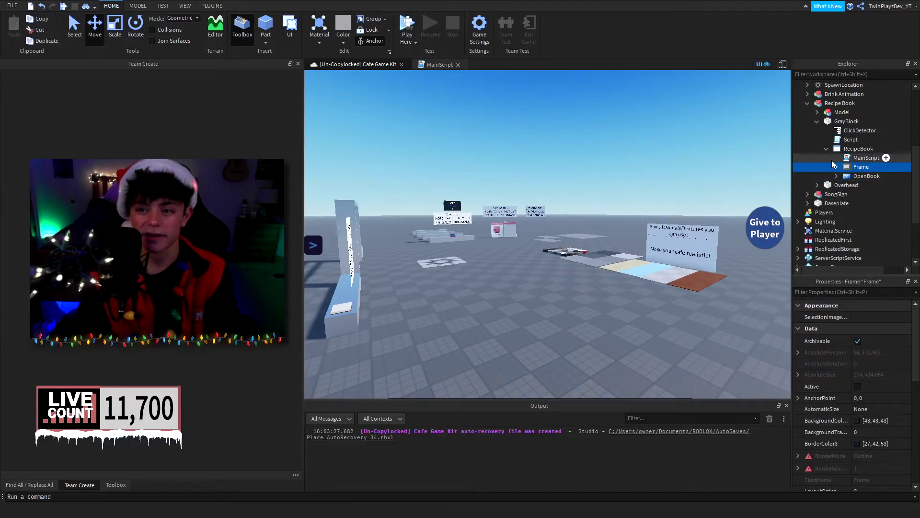
double_click(858, 166)
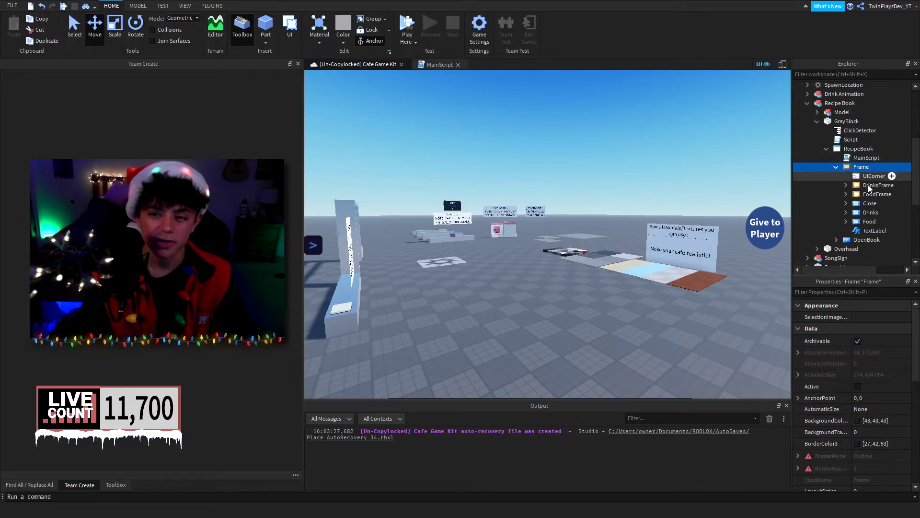
left_click(862, 187)
double_click(863, 185)
scroll(868, 159, "down", 3)
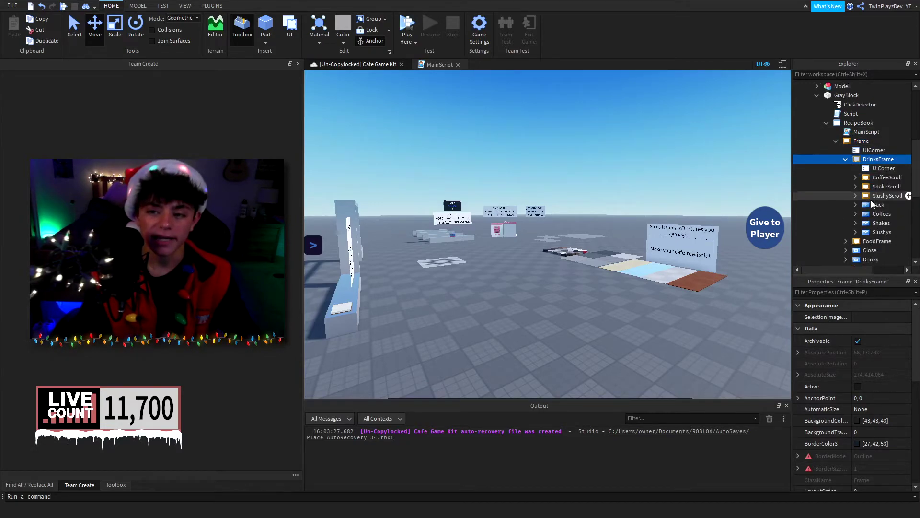
Step: Duplicate ShakeScroll inside DrinksFrame and delete the duplicate
left_click(880, 135)
left_click(874, 116)
left_click(874, 126)
left_click(874, 117)
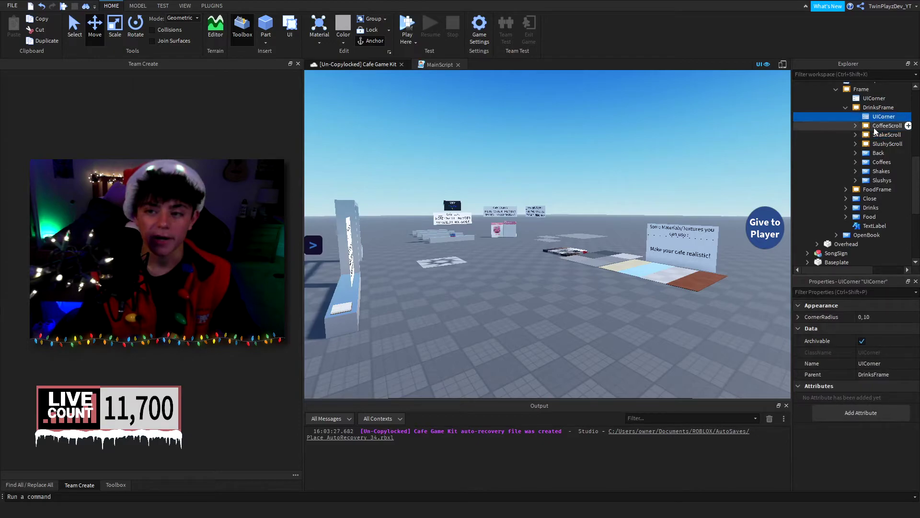
left_click(874, 134)
left_click(875, 127)
left_click(873, 136)
key("ctrl+d")
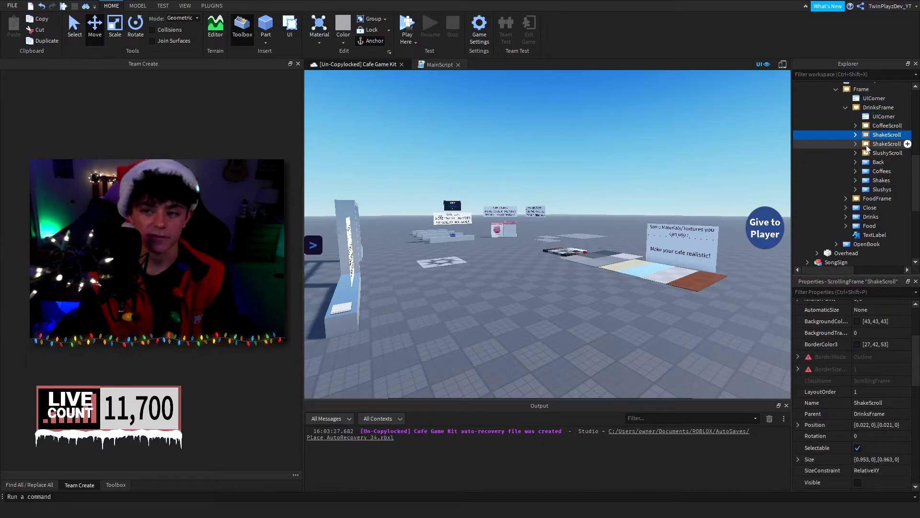
key("Delete")
Step: Open the LocalScript of DrinksFrame's Back button and examine the lines that hide the CoffeeScroll, ShakeScroll and SlushyScroll pages
left_click(854, 152)
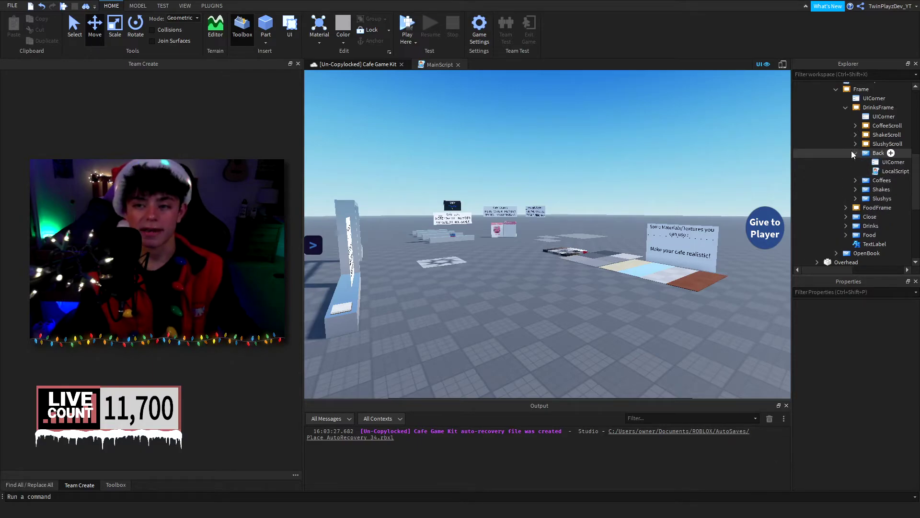
left_click(874, 163)
left_click(877, 173)
double_click(877, 174)
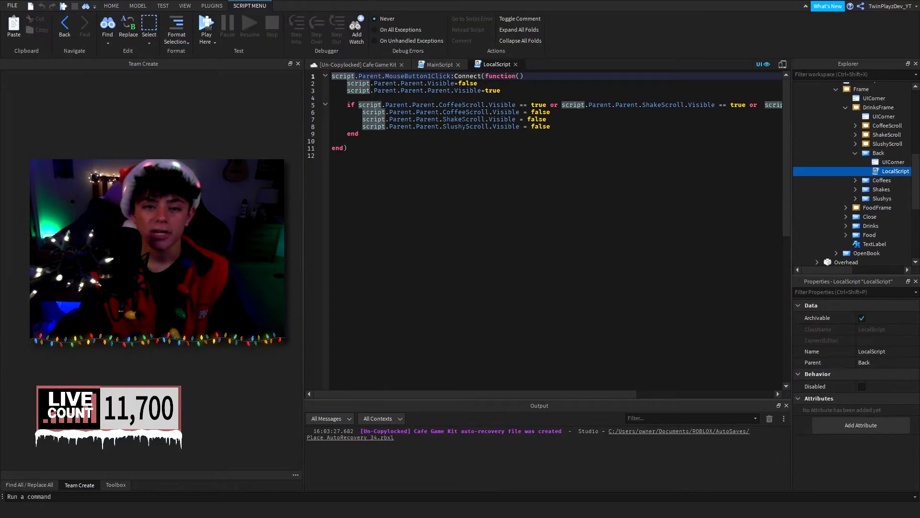
left_click_drag(463, 120, 463, 127)
left_click(428, 127)
double_click(465, 126)
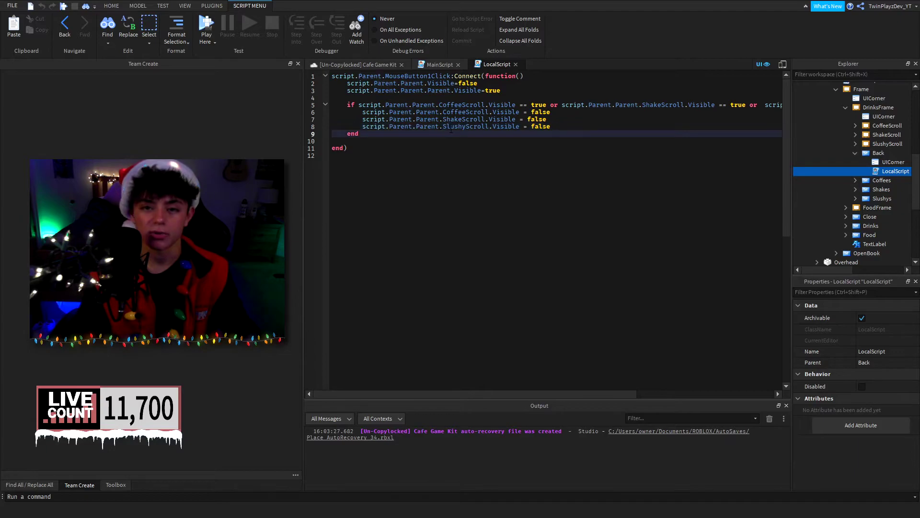
Step: Examine the full if condition in the Back button's LocalScript against the scroll frames inside DrinksFrame
left_click_drag(615, 393, 752, 390)
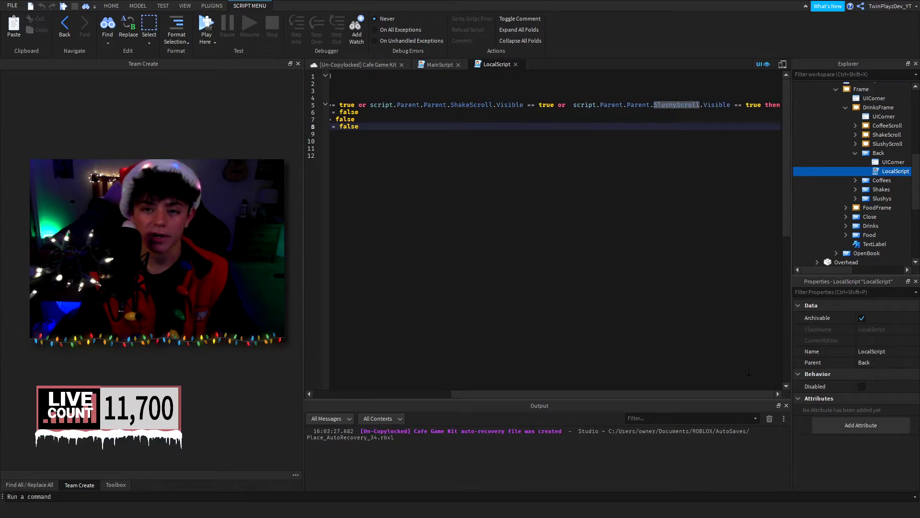
left_click(881, 135)
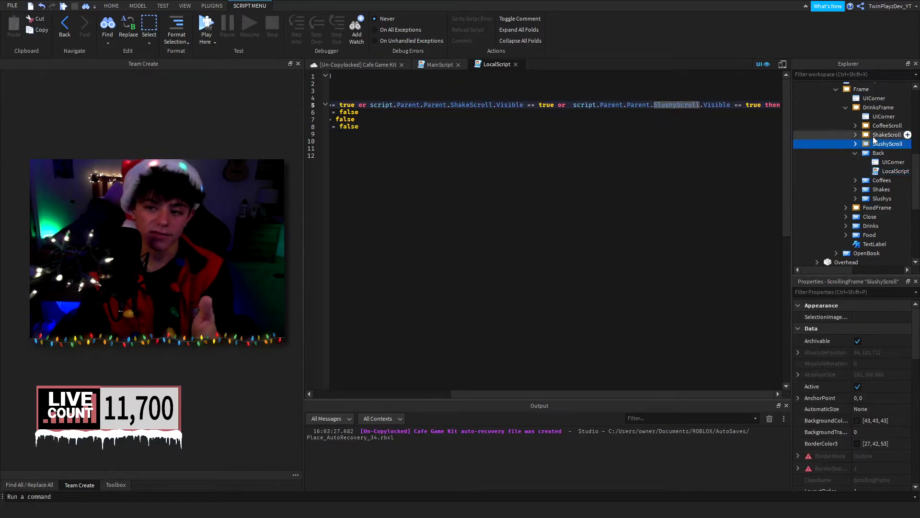
left_click(883, 126)
left_click(623, 287)
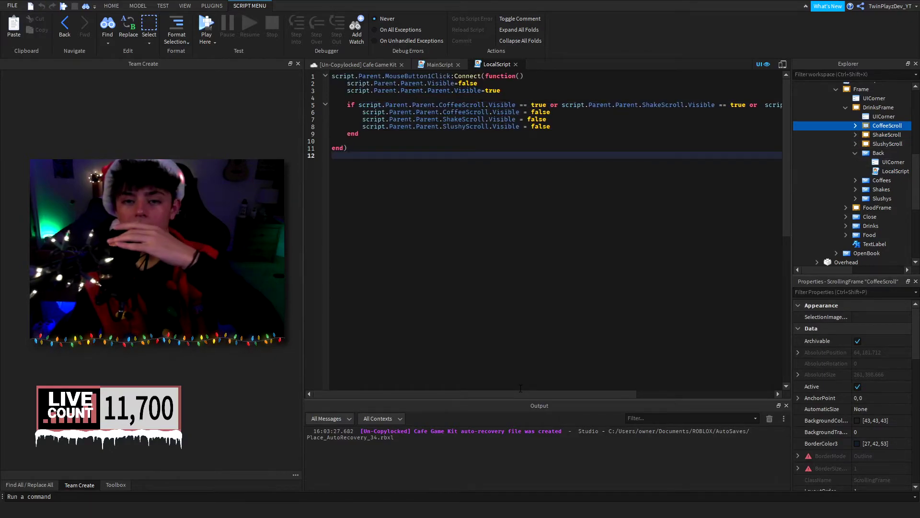
Step: Close the Back button's LocalScript and collapse DrinksFrame, Frame and RecipeBook under GrayBlock
left_click(517, 64)
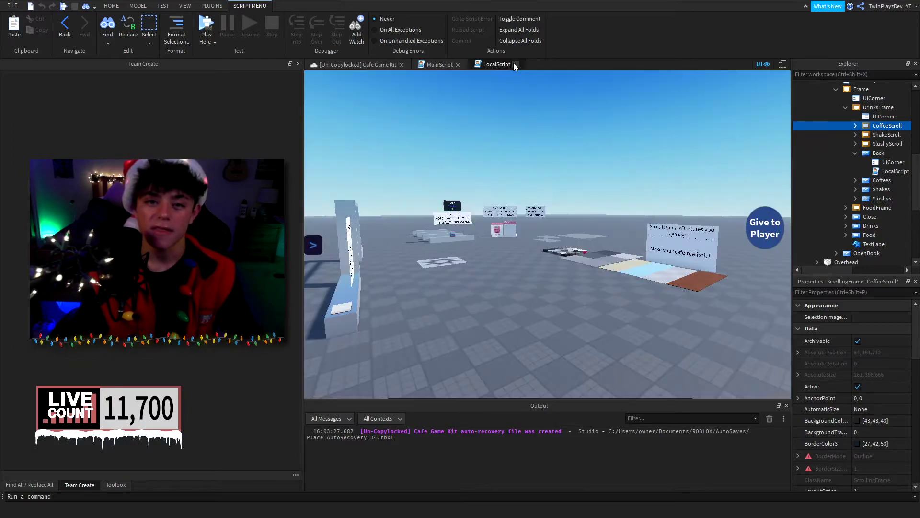
scroll(856, 154, "up", 2)
left_click(847, 158)
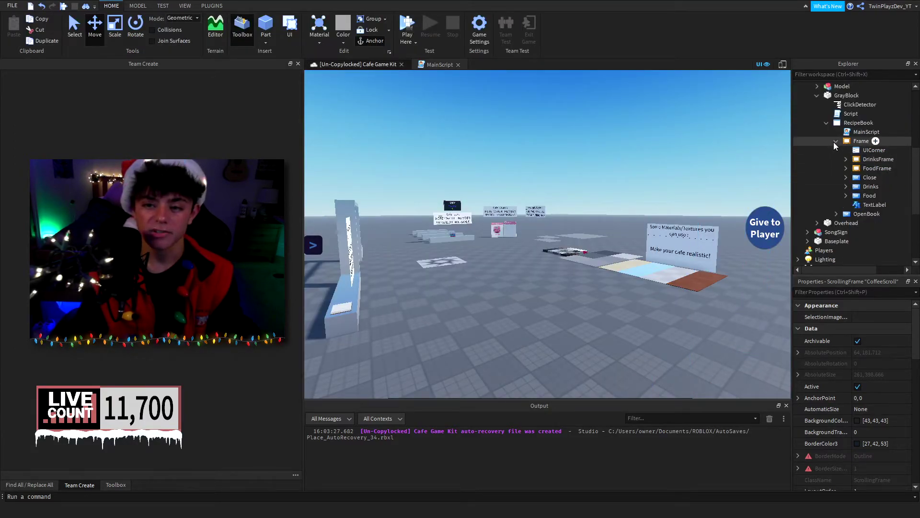
left_click(834, 141)
left_click(827, 123)
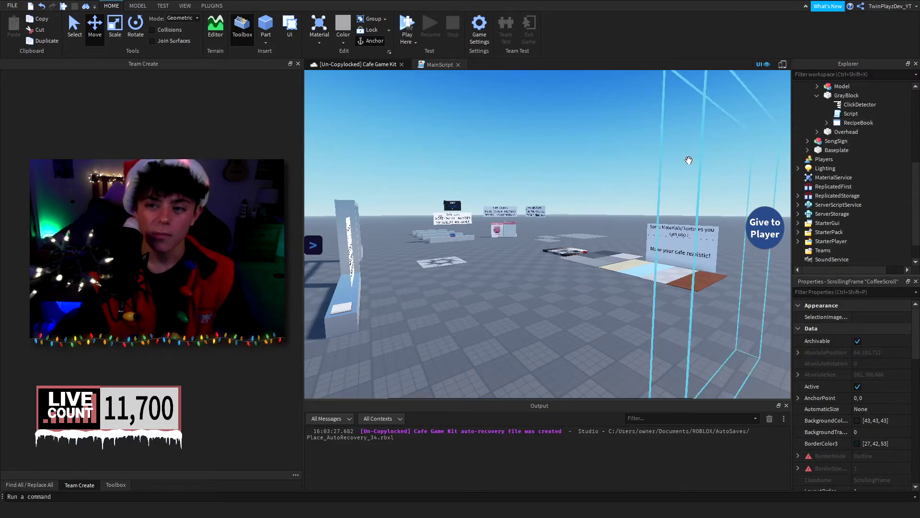
Step: Deselect CoffeeScroll and clear all messages from the Output log
right_click_drag(688, 160, 617, 183)
key("s")
left_click(615, 200)
key("d")
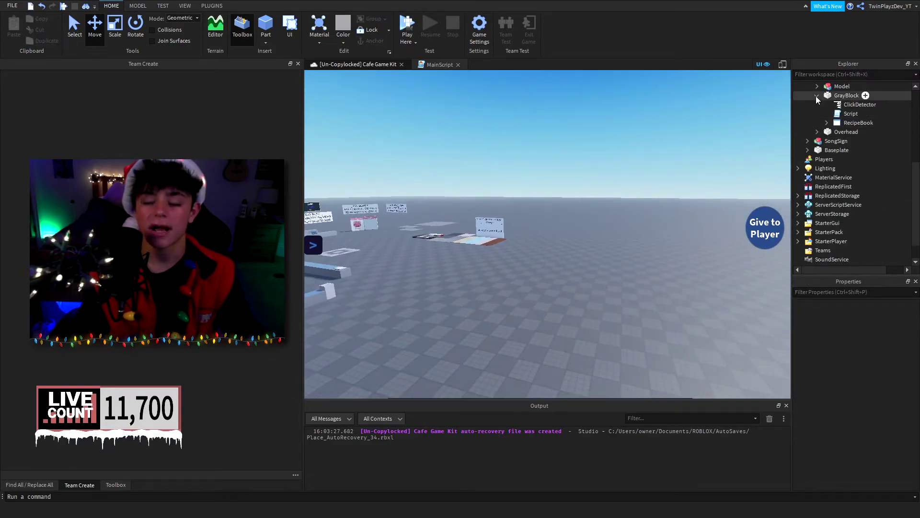
right_click_drag(721, 143, 671, 135)
key("w")
key("w")
key("s")
left_click(770, 417)
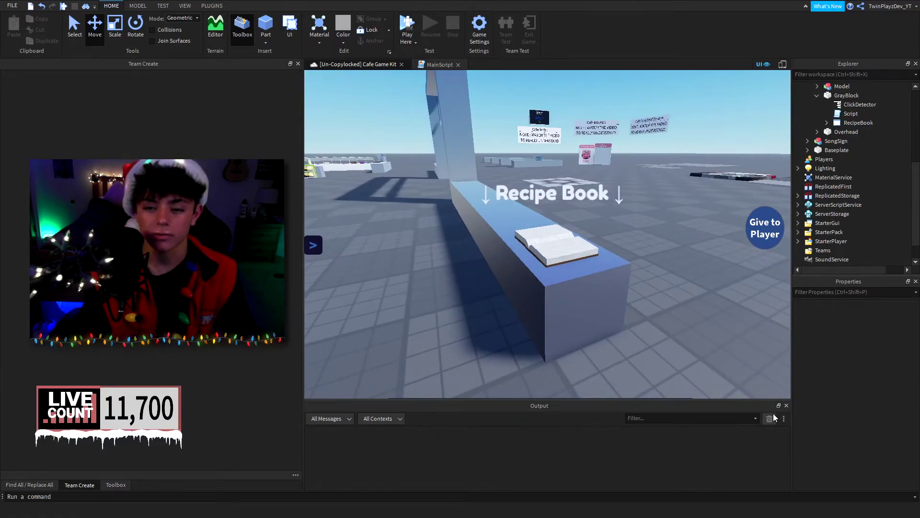
Step: Look over the Recipe Book stand, the cafe boards and the Cafe Tech area of the kit
scroll(670, 217, "up", 2)
scroll(672, 252, "down", 3)
right_click_drag(669, 217, 607, 242)
scroll(569, 258, "up", 2)
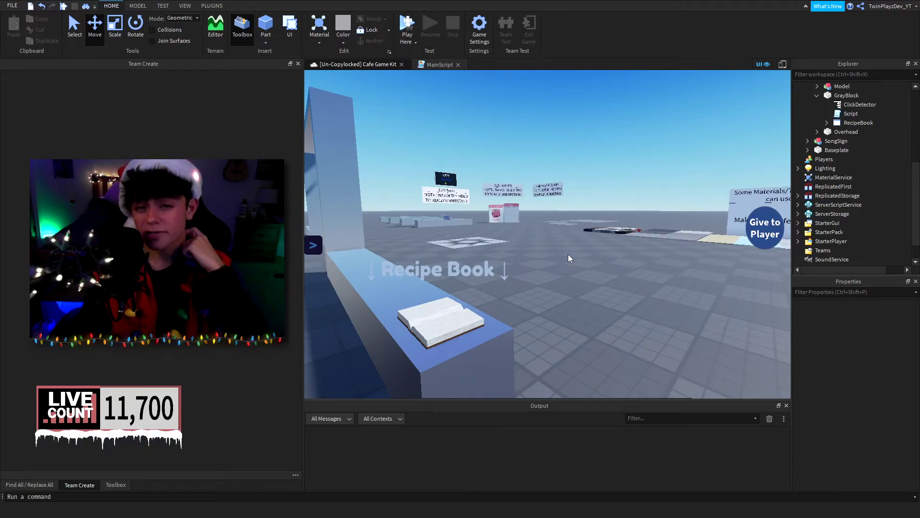
key("w")
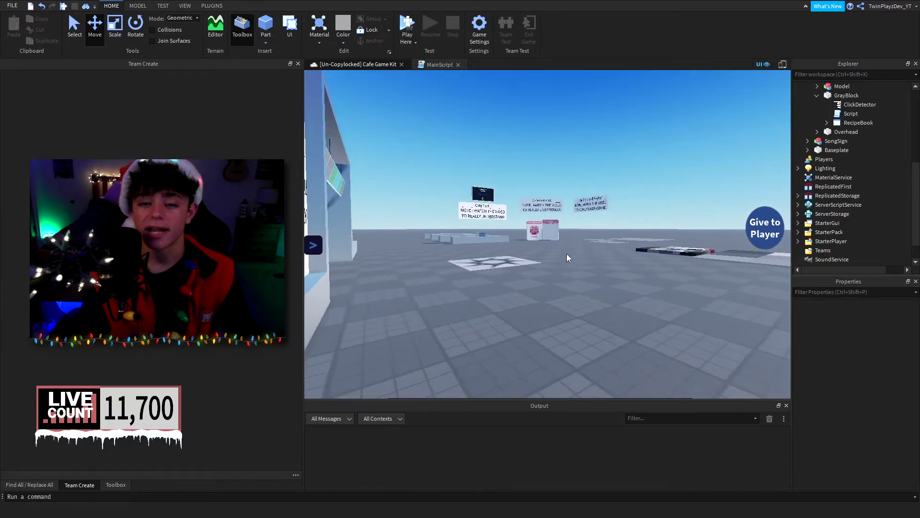
key("w")
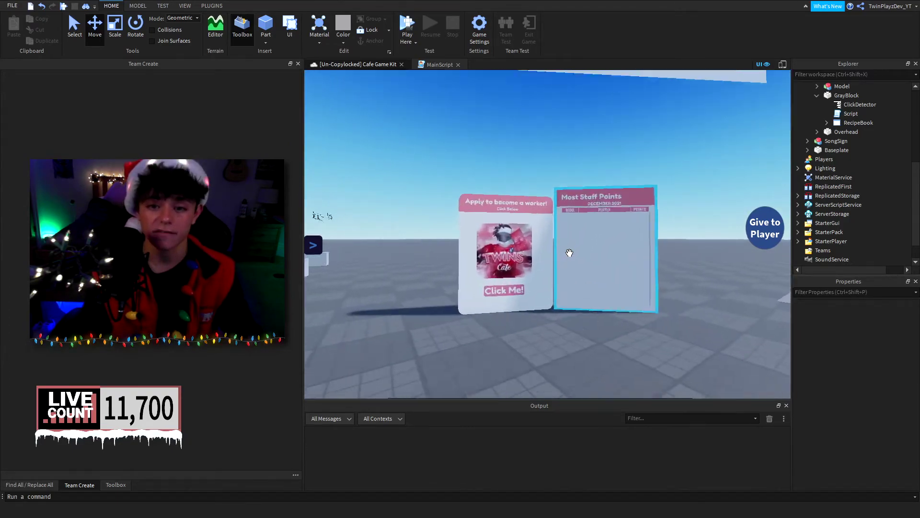
right_click_drag(567, 254, 585, 252)
key("s")
scroll(586, 256, "down", 2)
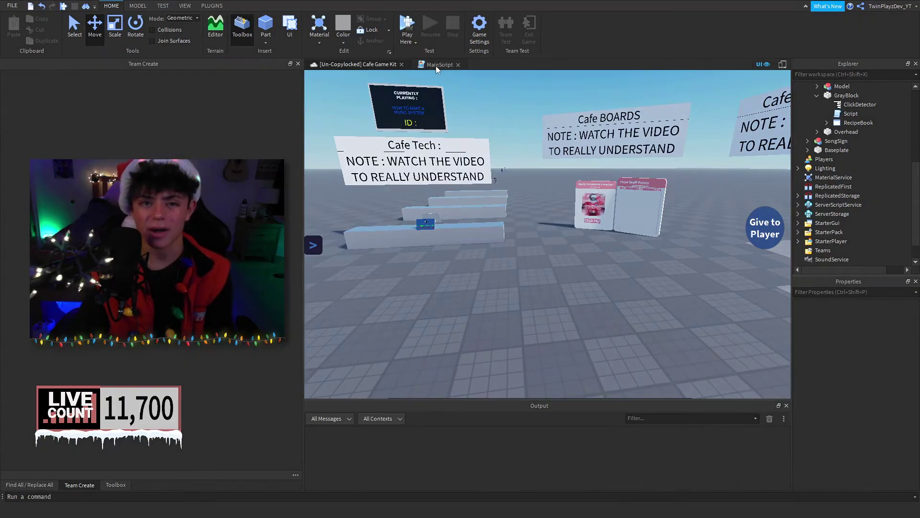
Step: Close MainScript and collapse the Recipe Book model and the Workspace tree
left_click(436, 65)
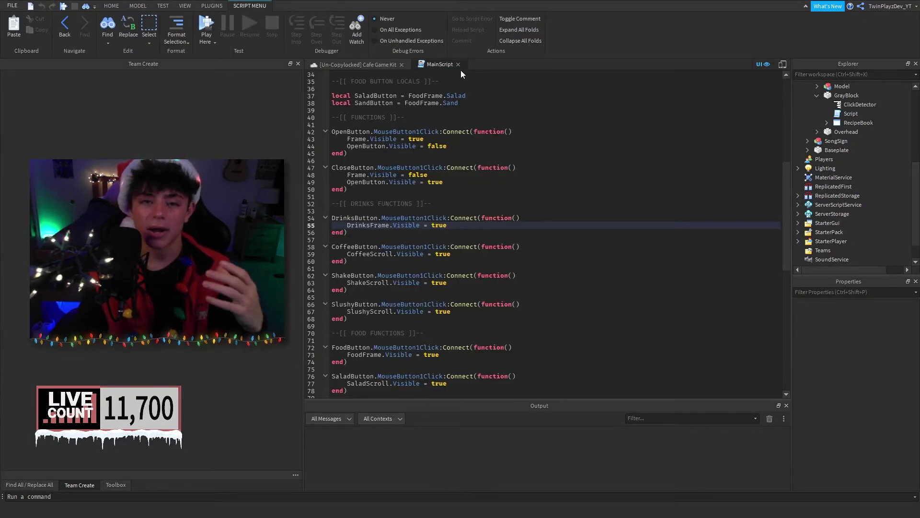
left_click(459, 64)
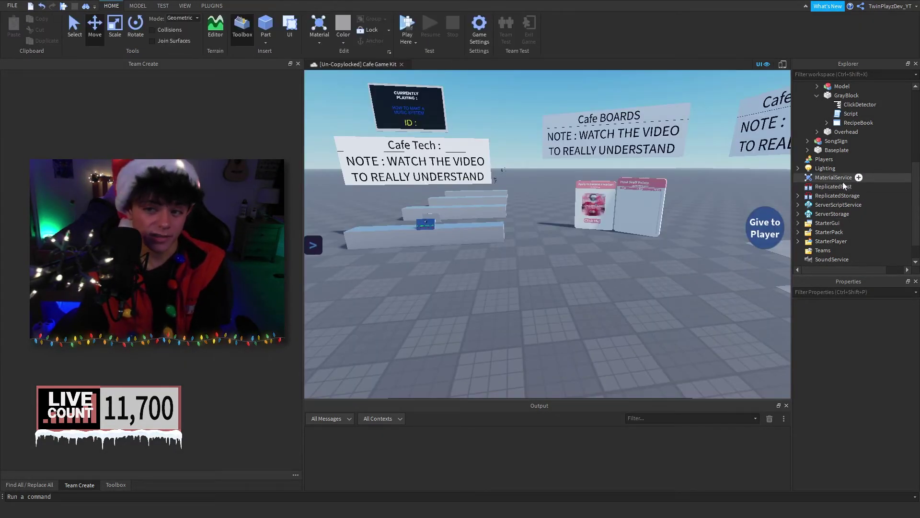
scroll(836, 173, "up", 2)
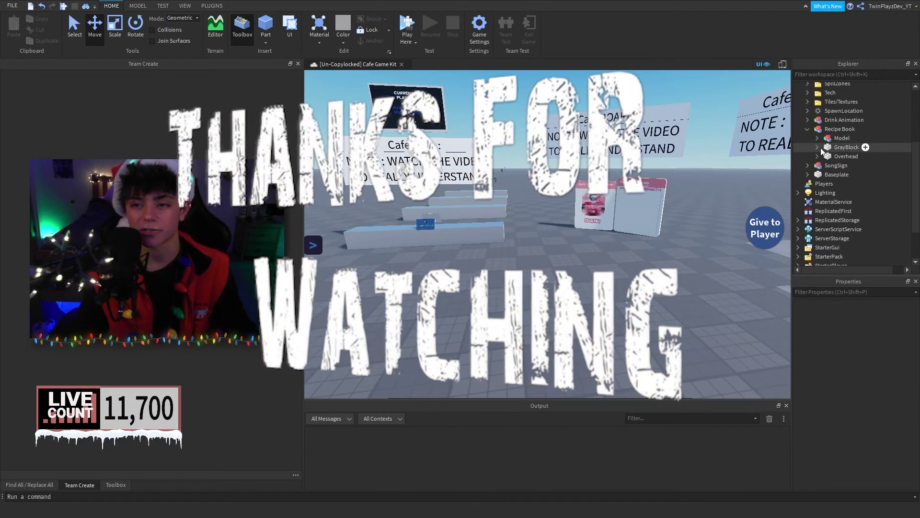
left_click(807, 129)
scroll(832, 171, "up", 4)
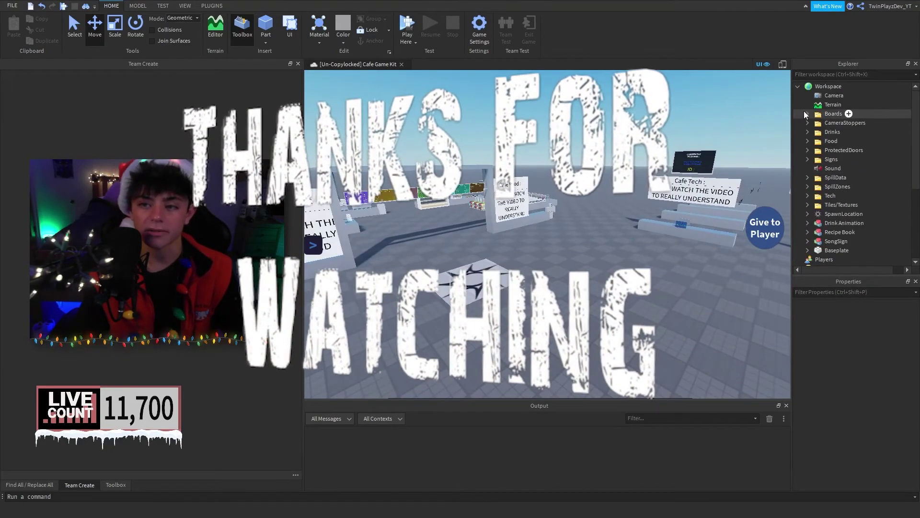
left_click(797, 86)
Step: Publish the Cafe Game Kit place to Roblox
right_click_drag(681, 225, 646, 243)
scroll(575, 254, "up", 2)
key("s")
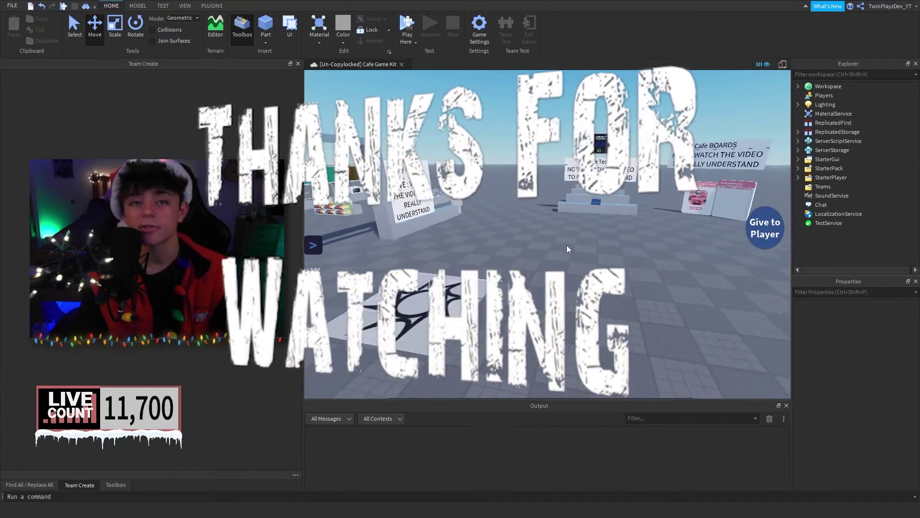
key("w")
left_click(10, 10)
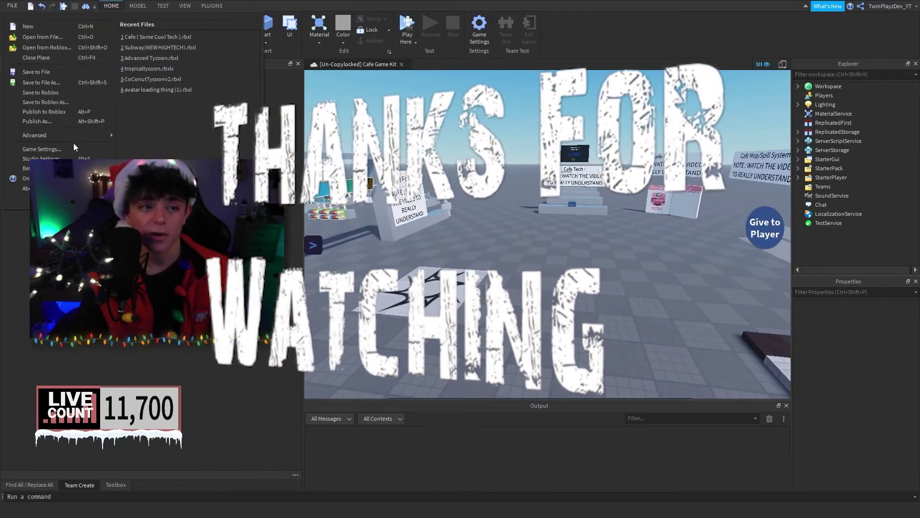
left_click(59, 114)
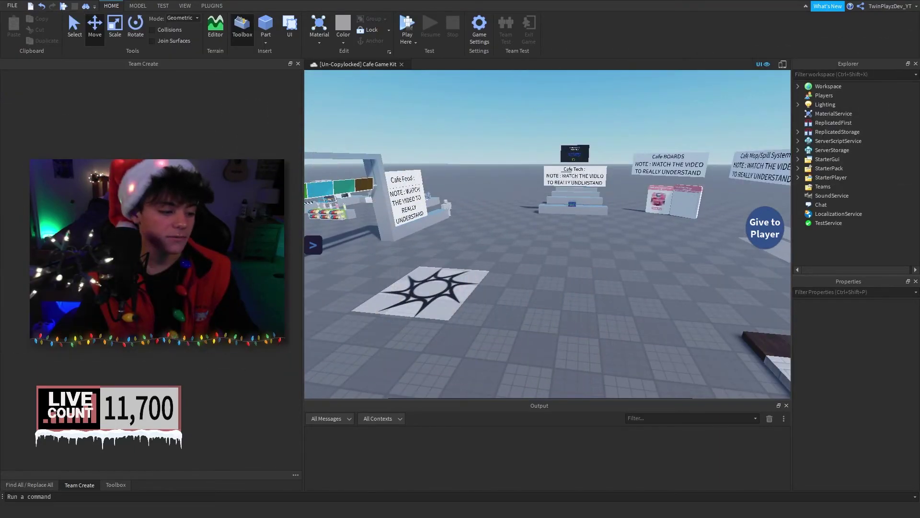